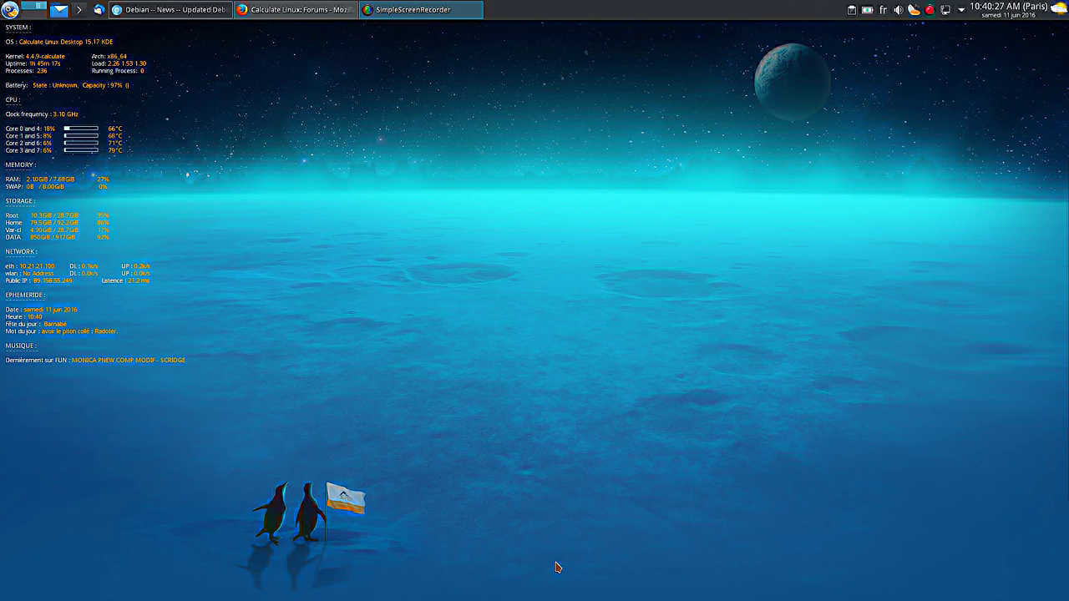
# Start the Video virtual machine in VirtualBox and log in to Debian with the account's user name and password.
pyautogui.click(580, 594)
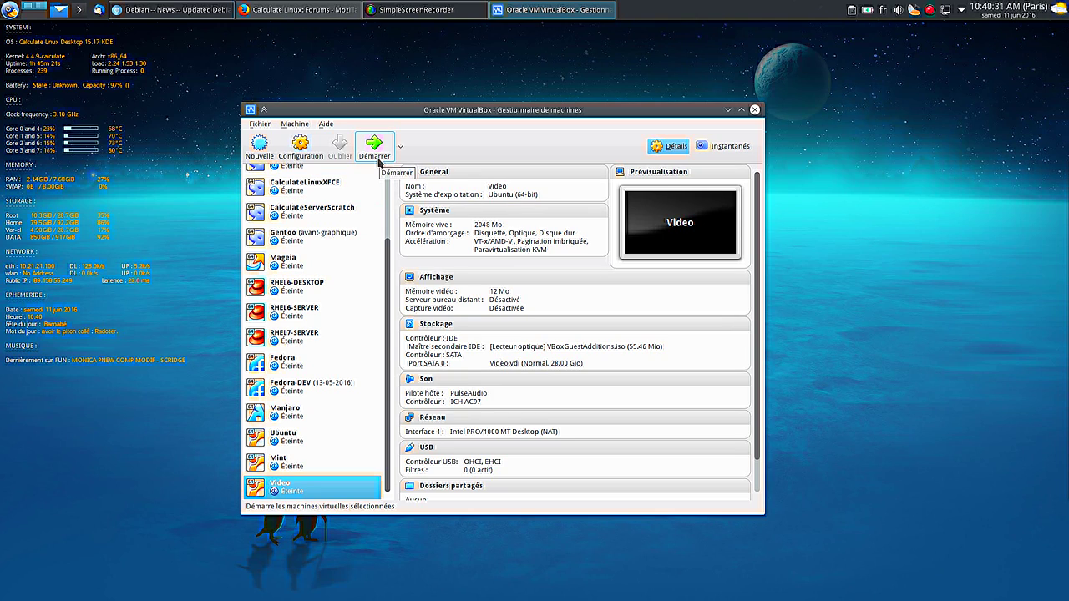
pyautogui.click(378, 161)
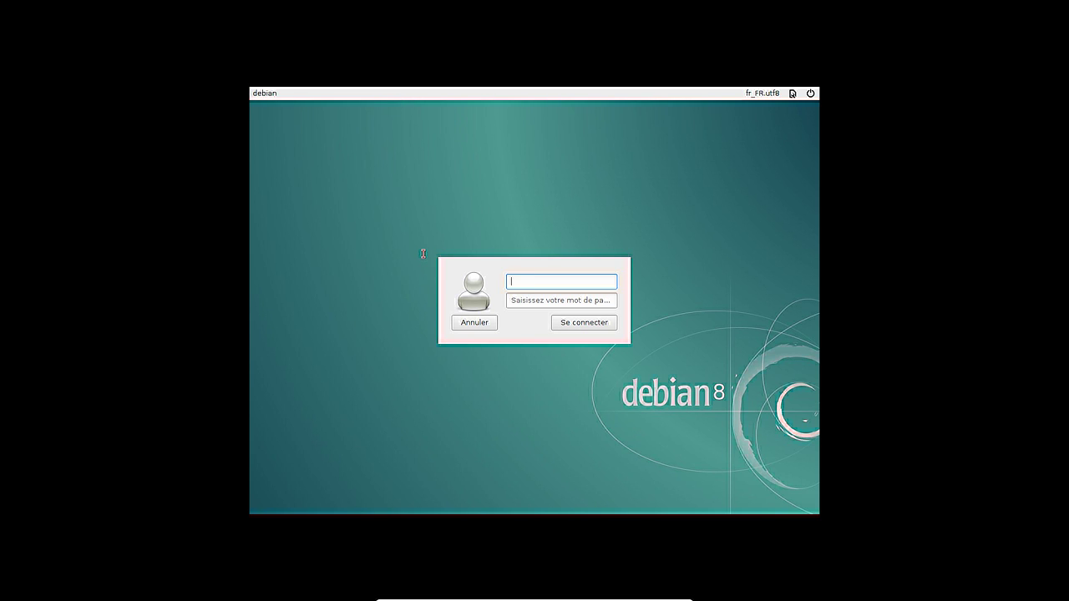
pyautogui.write('adrien')
pyautogui.press('Return')
pyautogui.write('********')
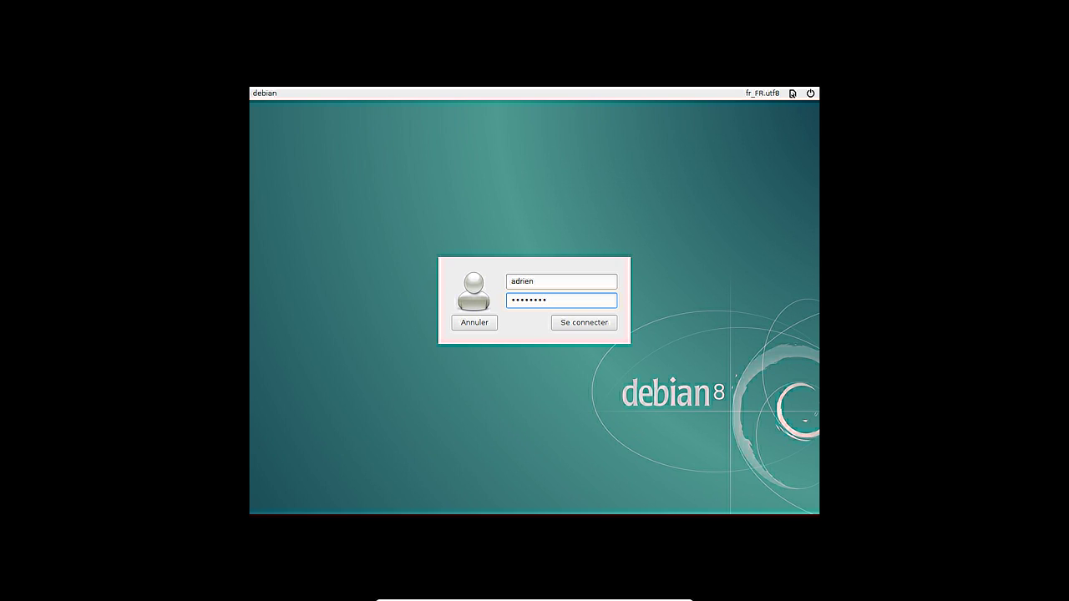
pyautogui.press('Return')
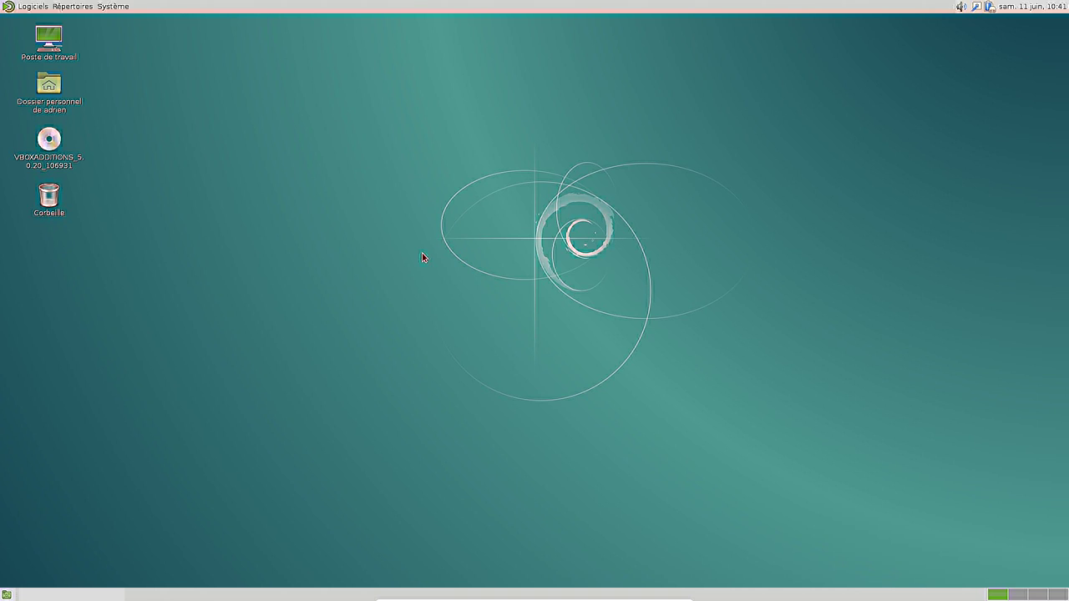
# Examine the system details, file systems and resource usage in MATE System Monitor, and close it.
pyautogui.click(34, 6)
pyautogui.moveTo(21, 123)
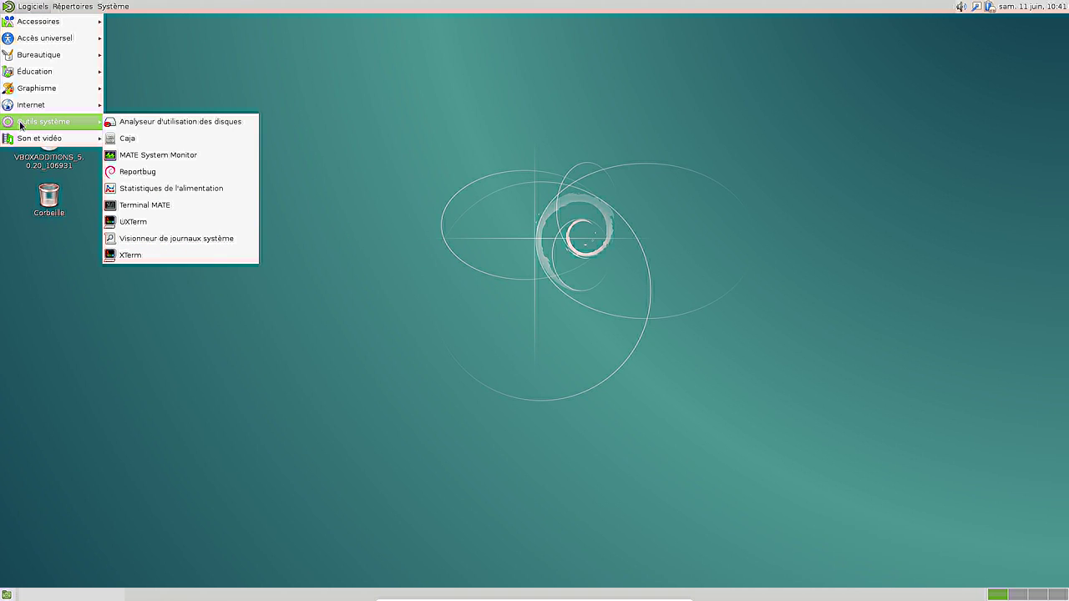
pyautogui.click(174, 155)
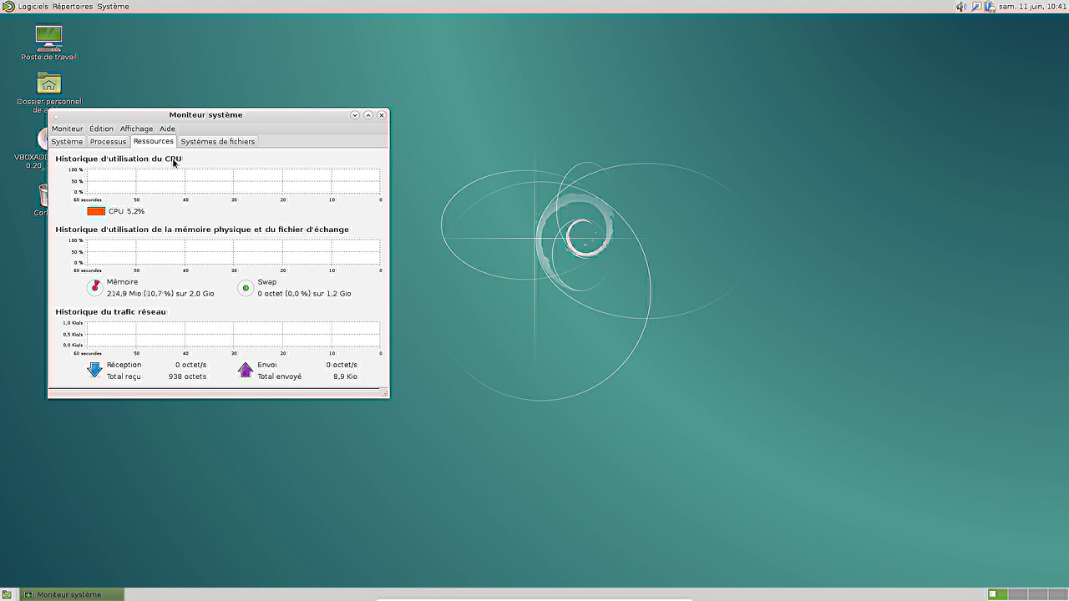
pyautogui.moveTo(171, 115); pyautogui.dragTo(420, 121)
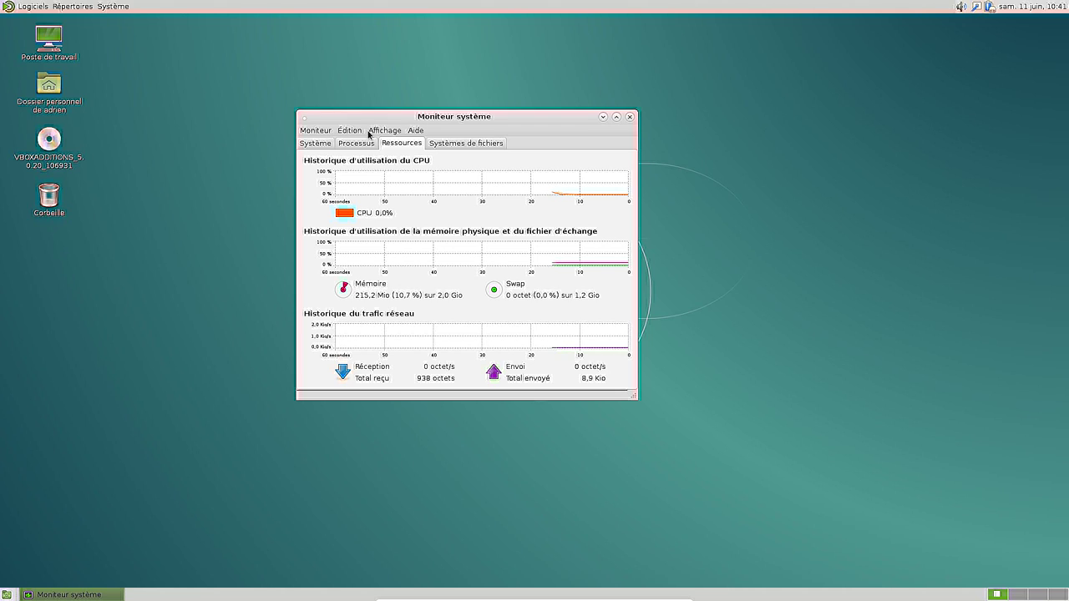
pyautogui.click(315, 146)
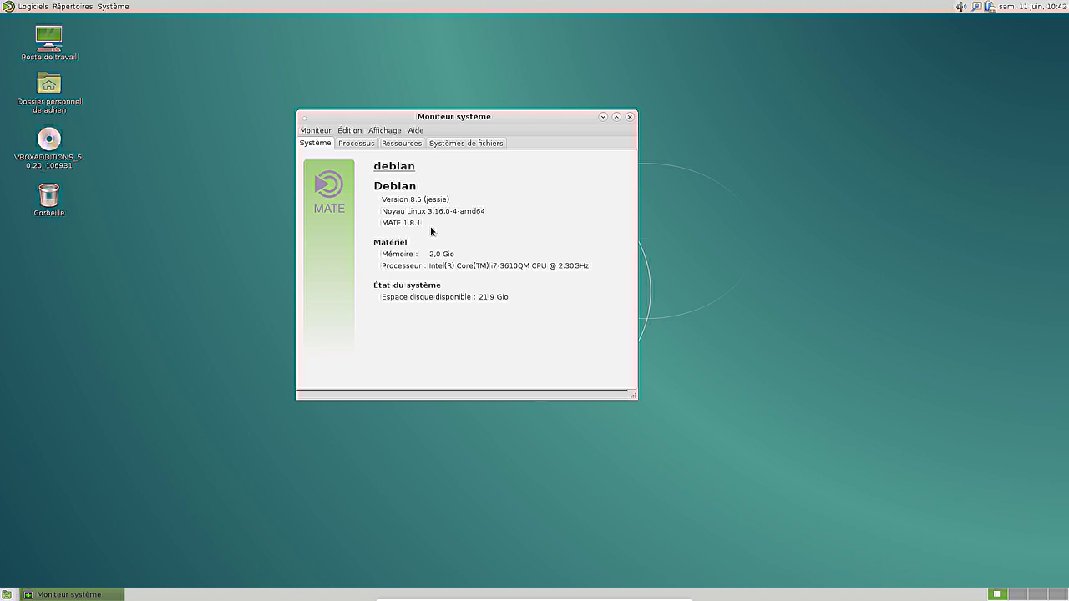
pyautogui.click(445, 146)
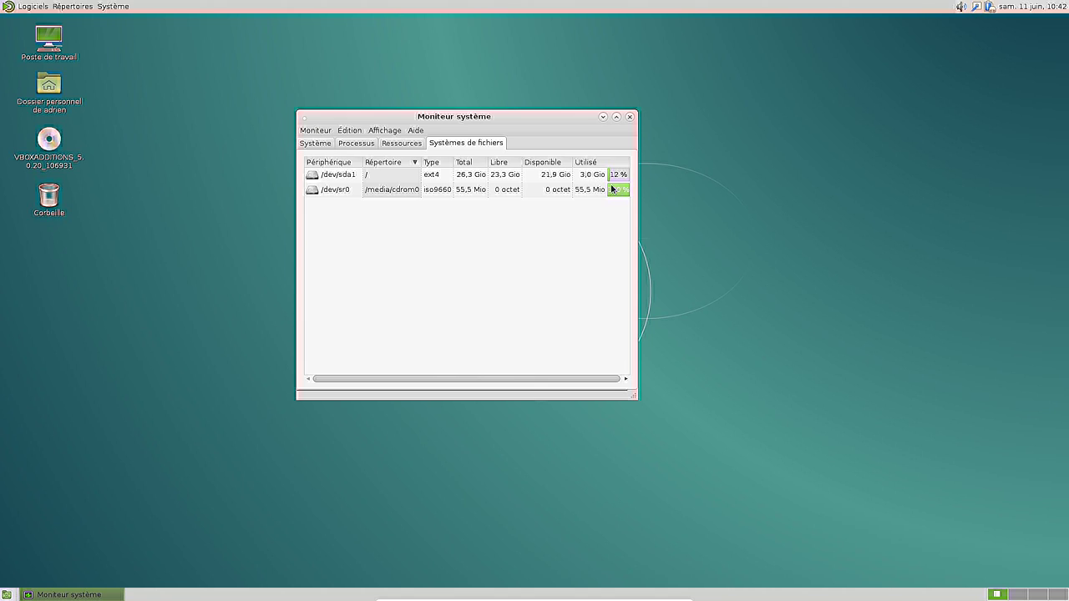
pyautogui.click(409, 145)
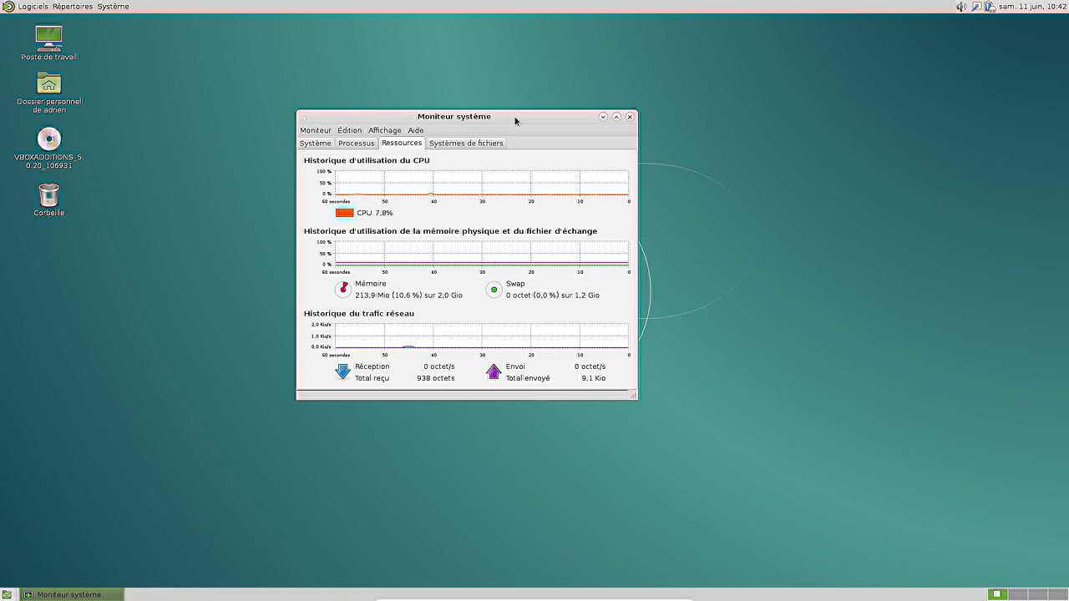
pyautogui.click(631, 118)
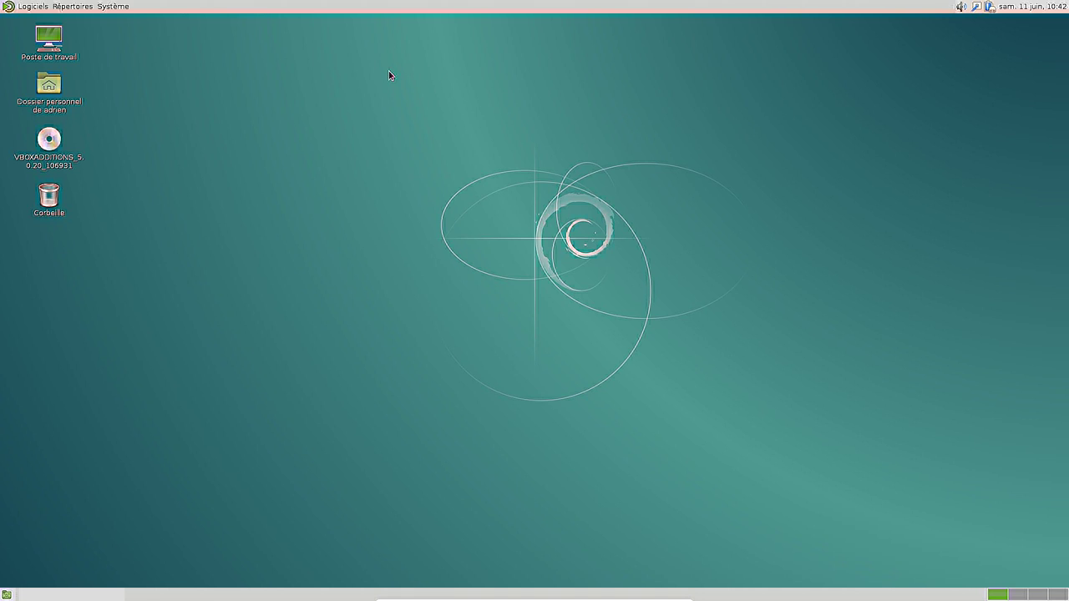
# Launch the Synaptic package manager and authenticate with the root password.
pyautogui.click(123, 10)
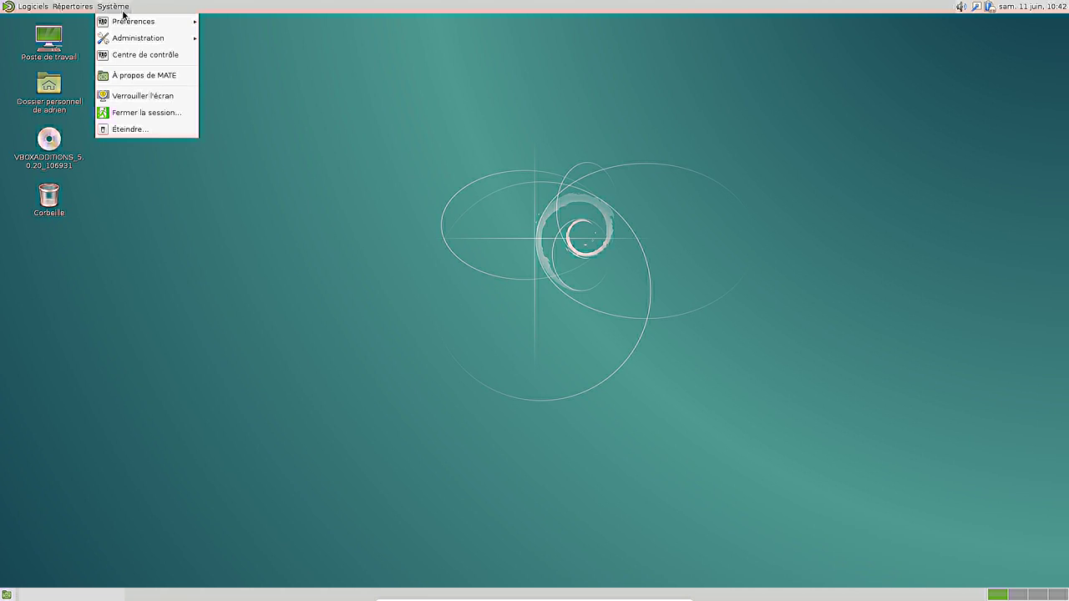
pyautogui.moveTo(124, 26)
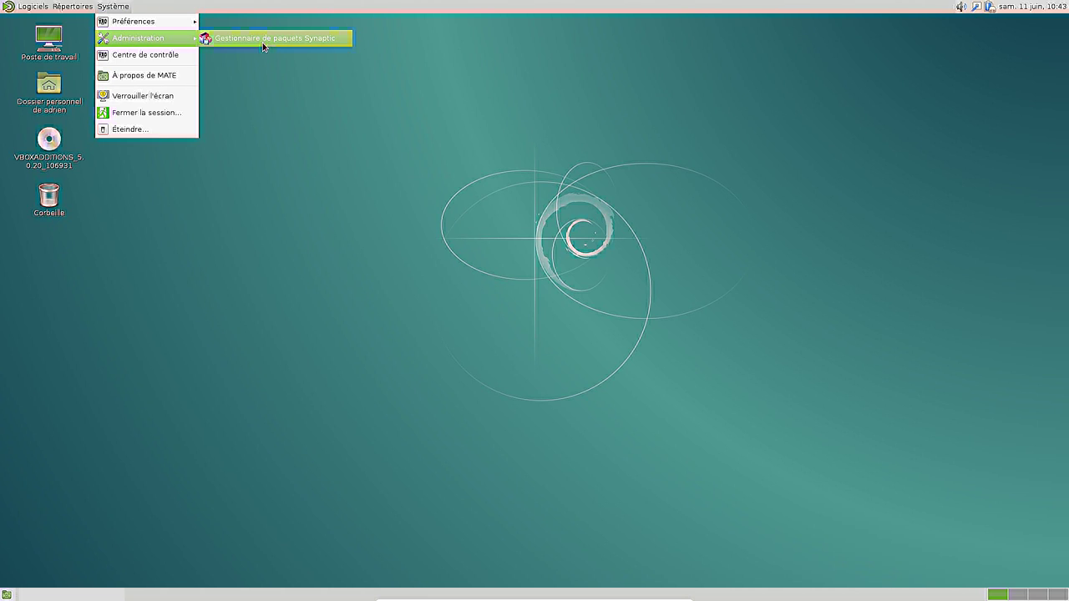
pyautogui.click(262, 43)
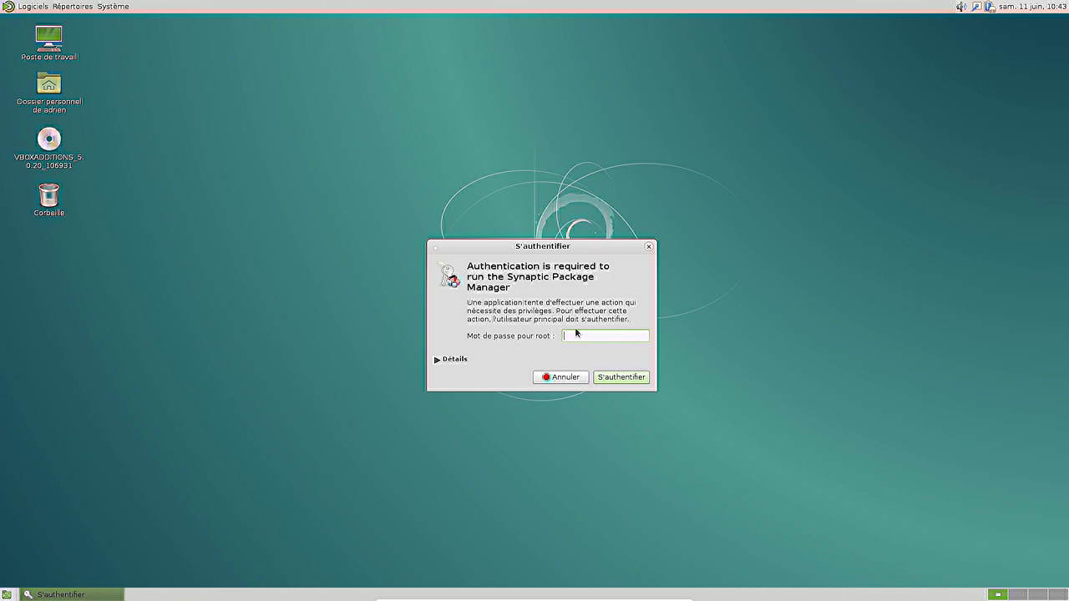
pyautogui.write('******')
pyautogui.press('BackSpace')
pyautogui.press('BackSpace')
pyautogui.press('BackSpace')
pyautogui.press('BackSpace')
pyautogui.press('BackSpace')
pyautogui.press('BackSpace')
pyautogui.write('********')
pyautogui.press('Return')
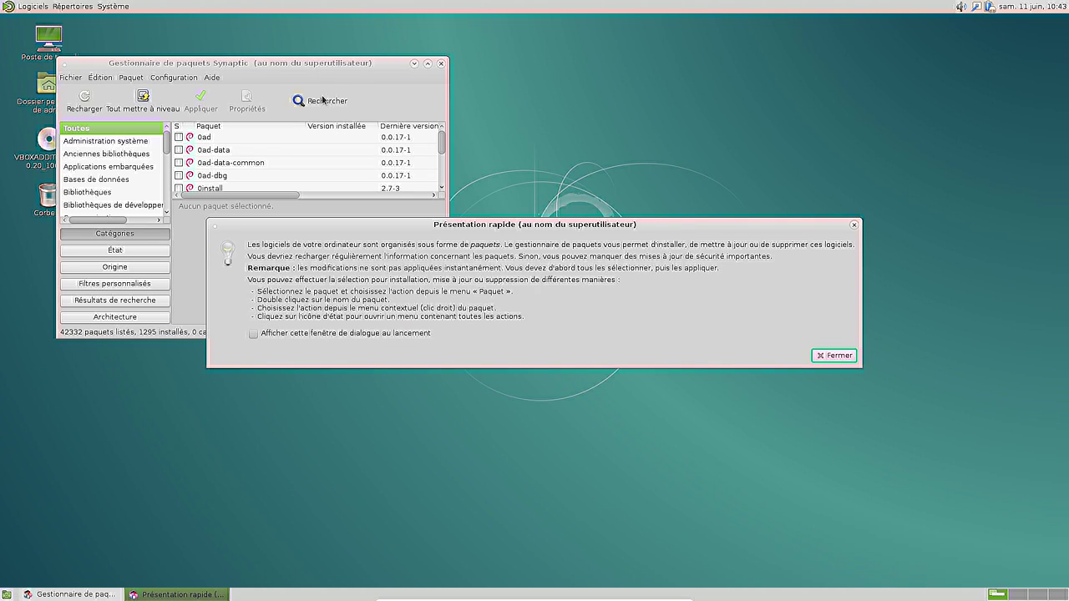
# Dismiss the quick introduction, and enlarge and reposition the Synaptic window near the middle of the desktop.
pyautogui.click(833, 355)
pyautogui.moveTo(325, 65); pyautogui.dragTo(619, 136)
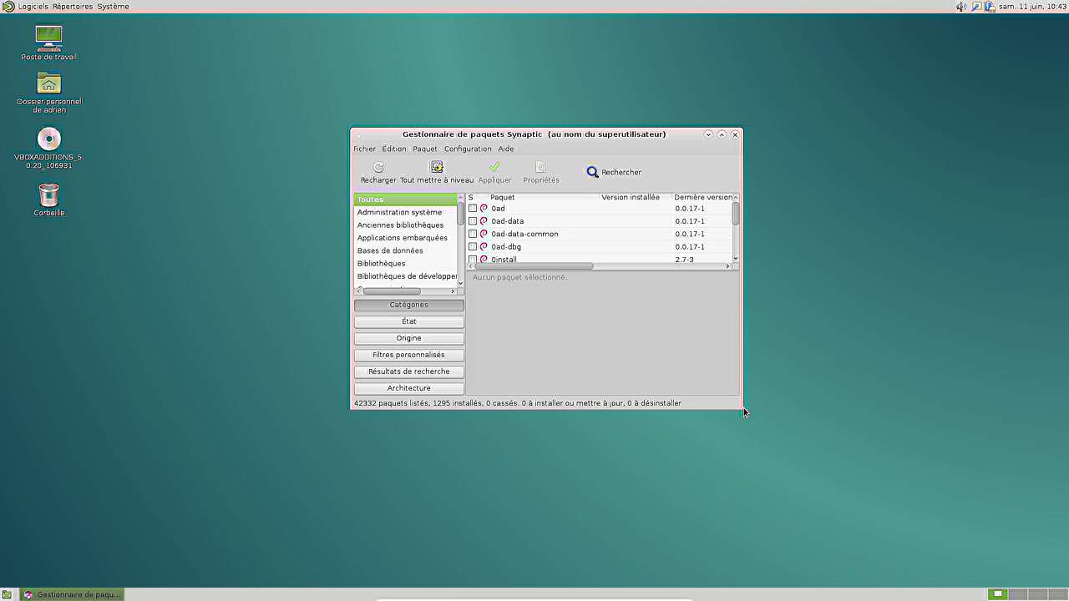
pyautogui.moveTo(741, 414); pyautogui.dragTo(857, 518)
pyautogui.moveTo(515, 141); pyautogui.dragTo(435, 124)
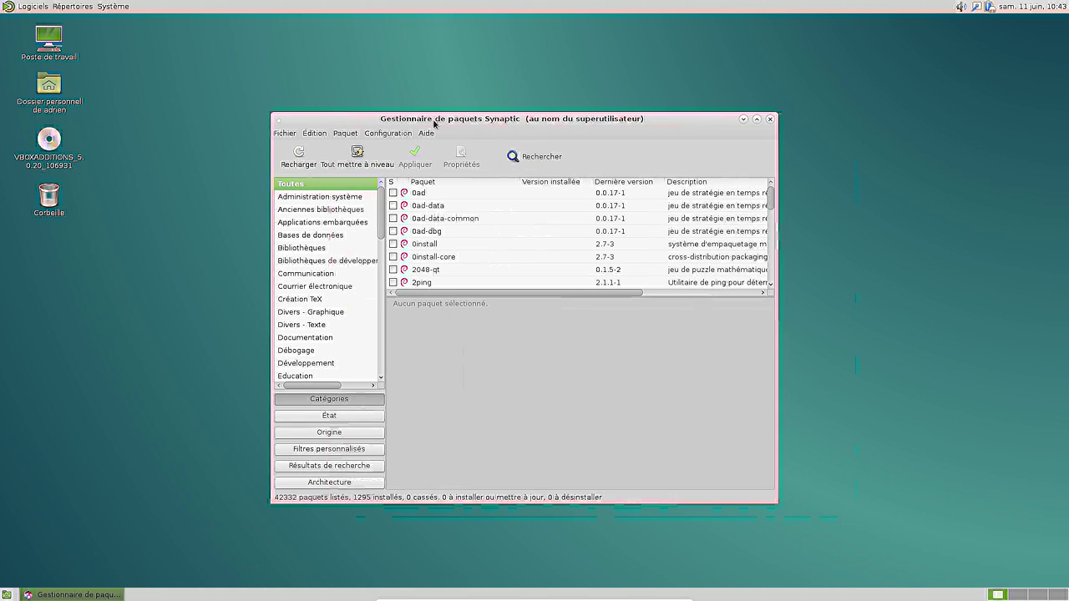
# Reload the package information and mark all upgrades, accepting the additional changes to firefox-esr, iceweasel and p7zip-full.
pyautogui.click(298, 156)
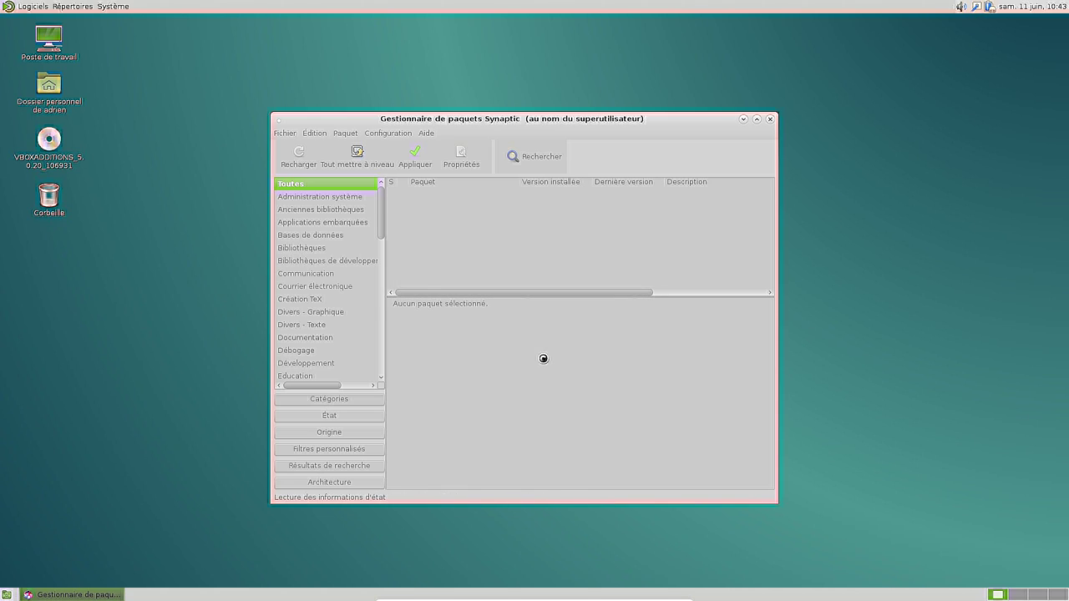
pyautogui.click(357, 156)
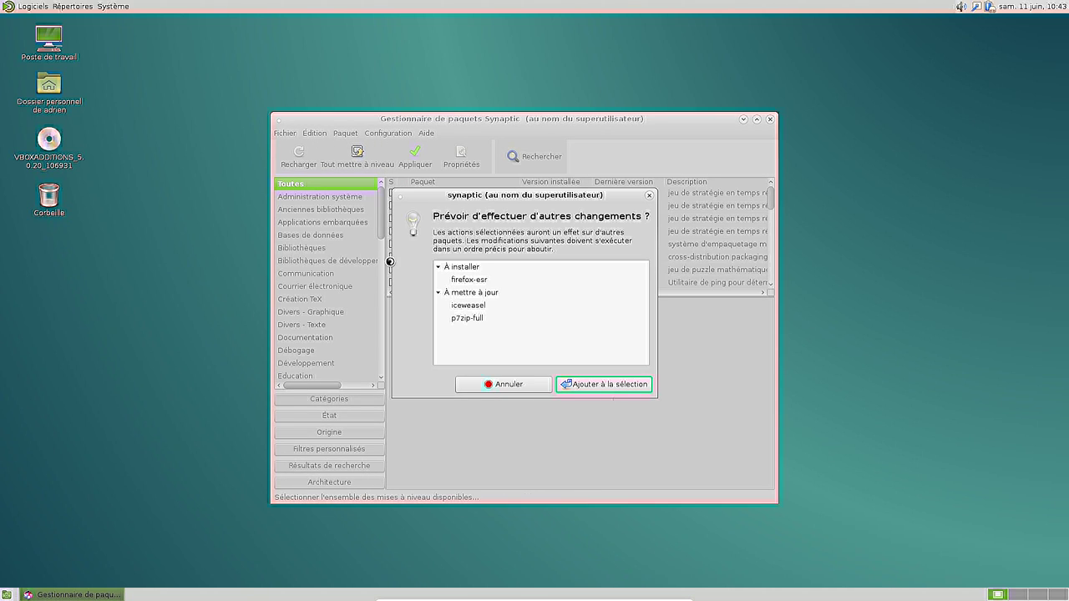
pyautogui.click(37, 6)
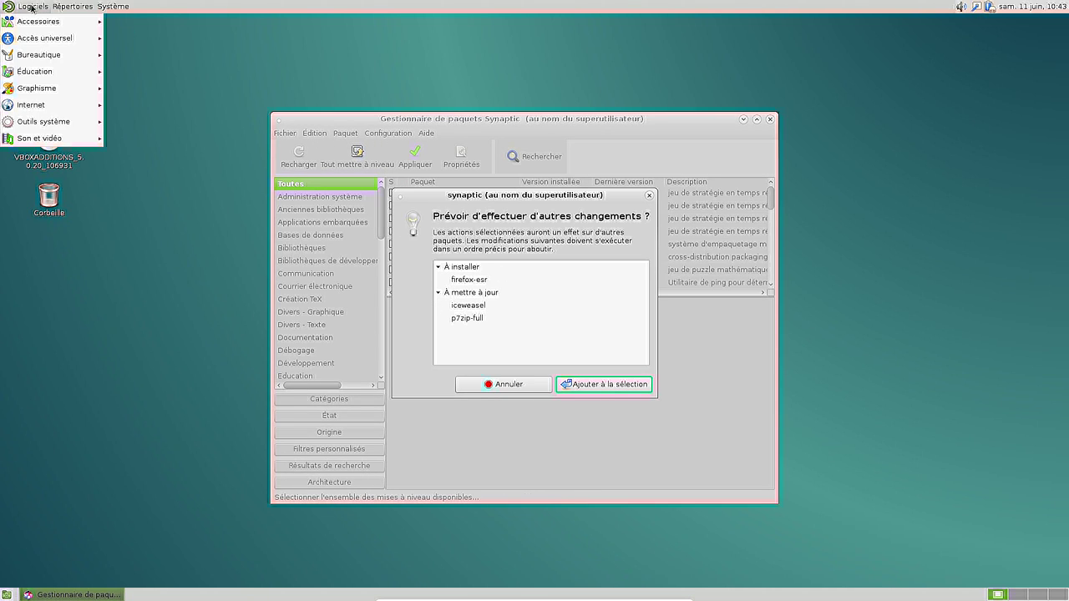
pyautogui.moveTo(55, 108)
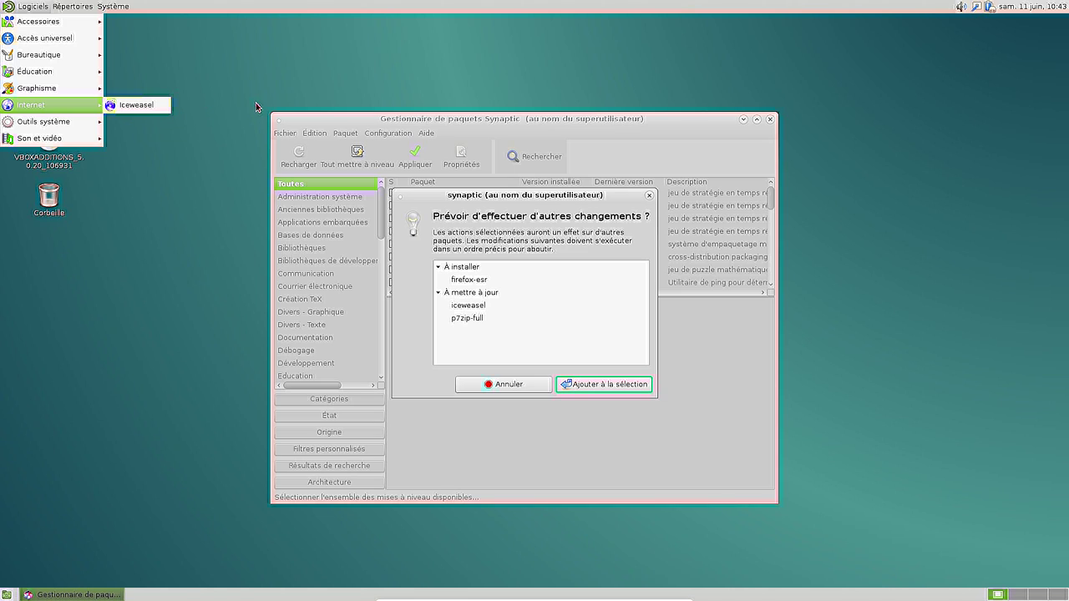
pyautogui.click(469, 198)
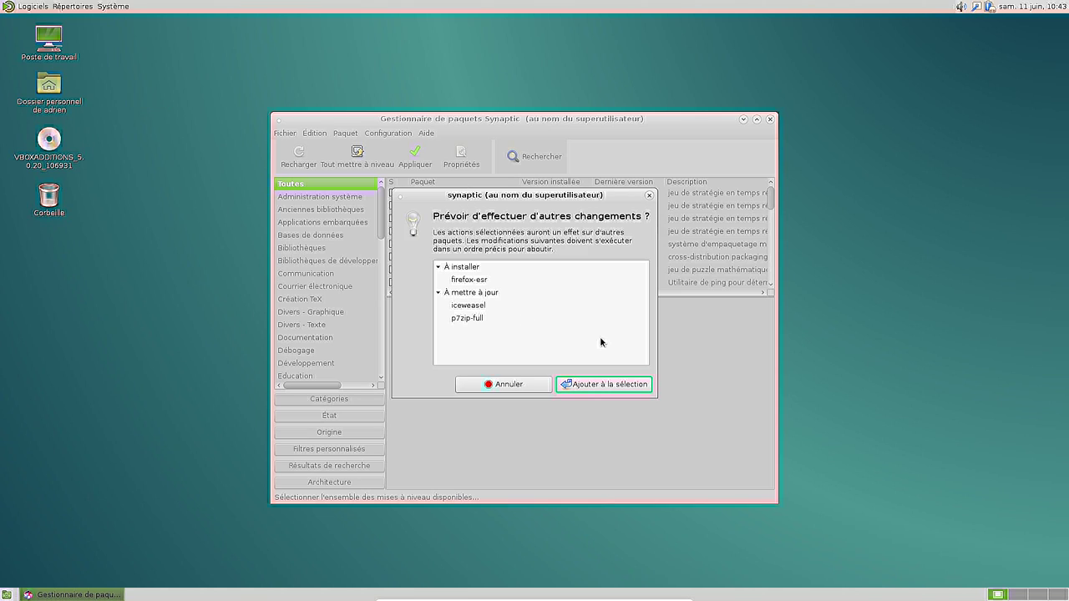
pyautogui.click(619, 386)
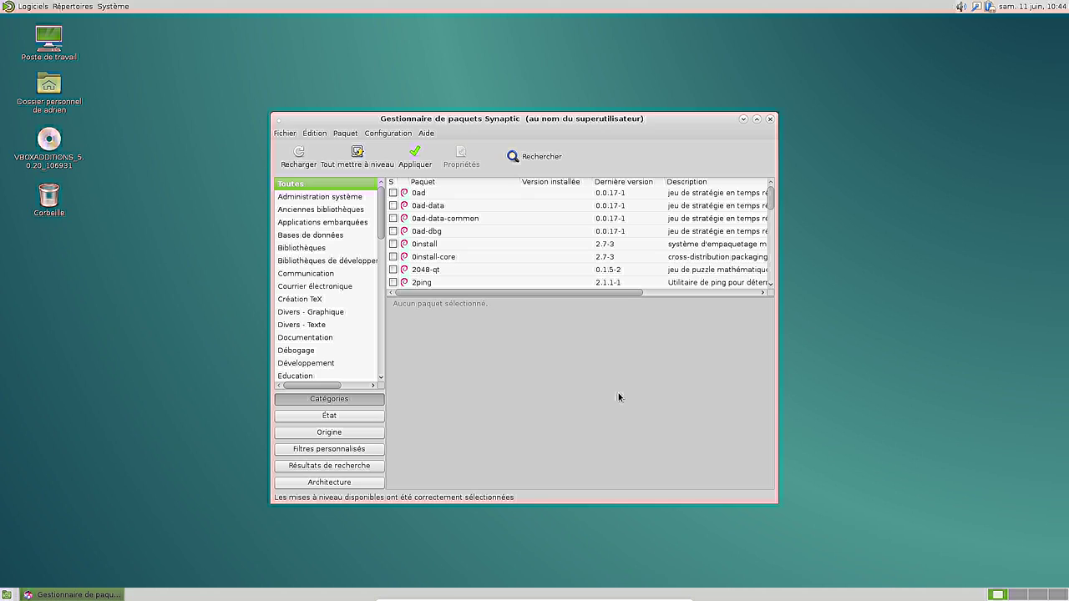
# Apply the marked package changes with detailed information shown, quit the iceweasel changelog and close the finished installation dialog.
pyautogui.click(416, 157)
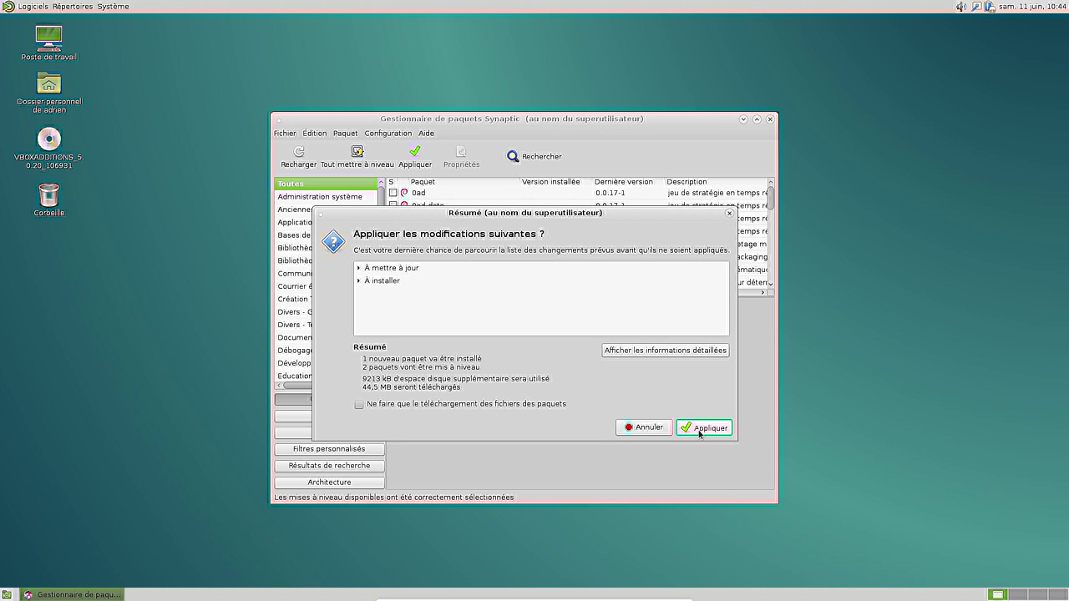
pyautogui.click(697, 428)
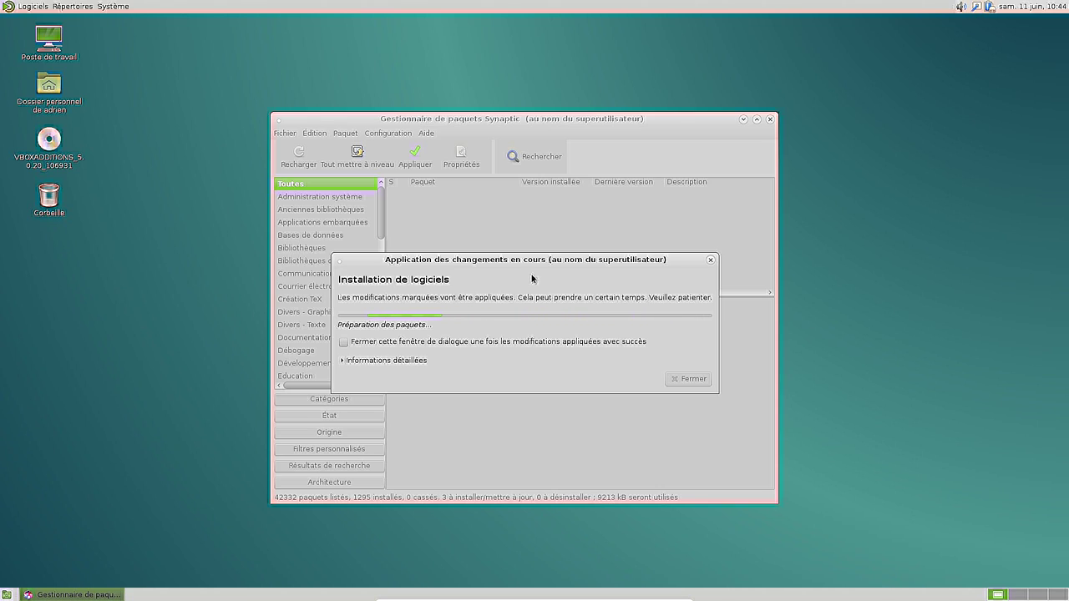
pyautogui.click(399, 364)
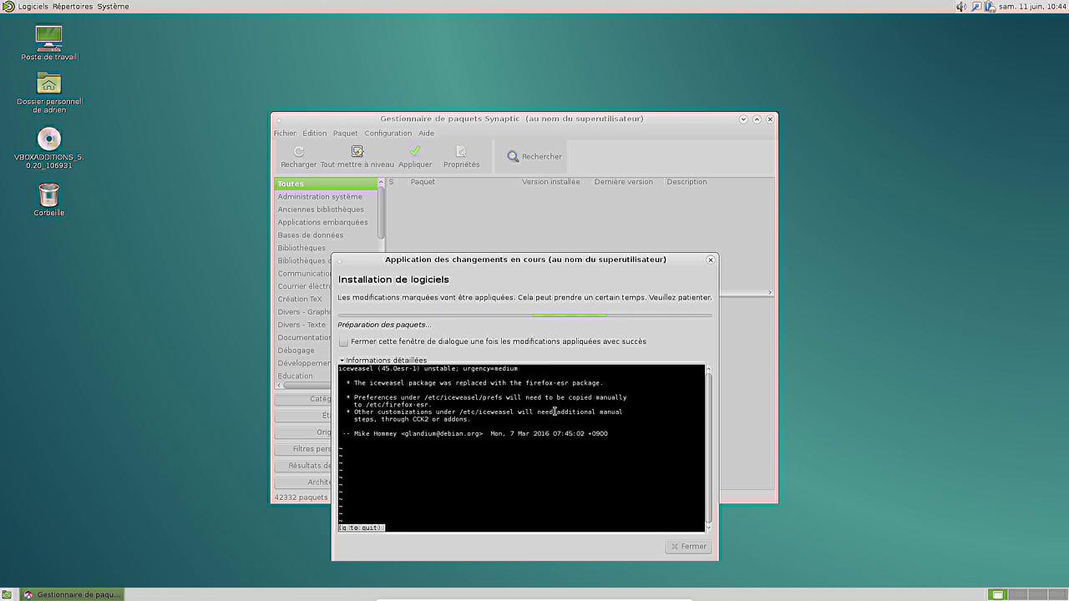
pyautogui.press('q')
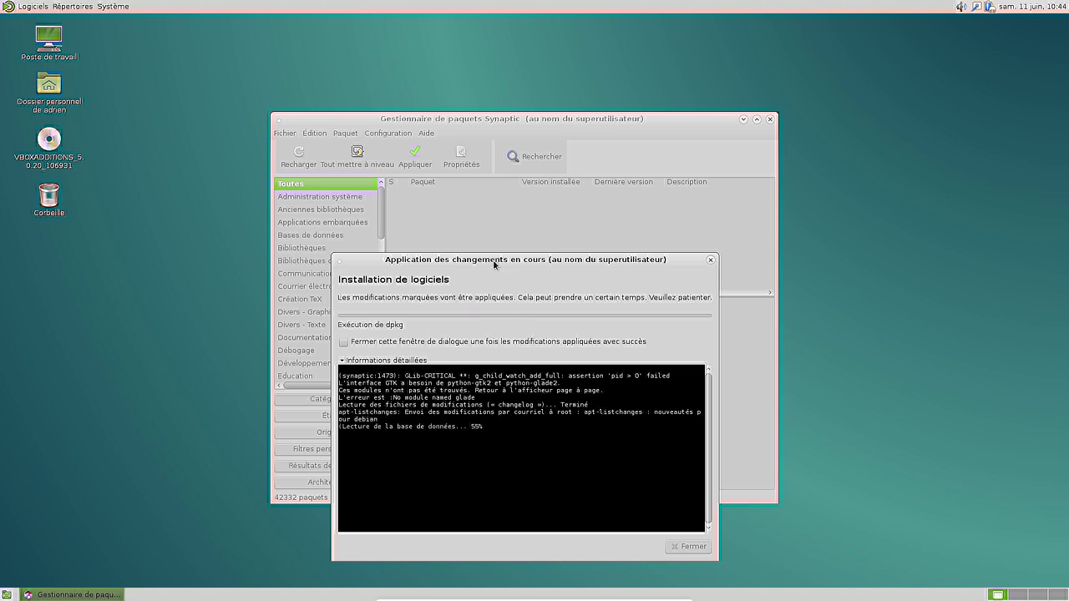
pyautogui.moveTo(494, 259); pyautogui.dragTo(494, 203)
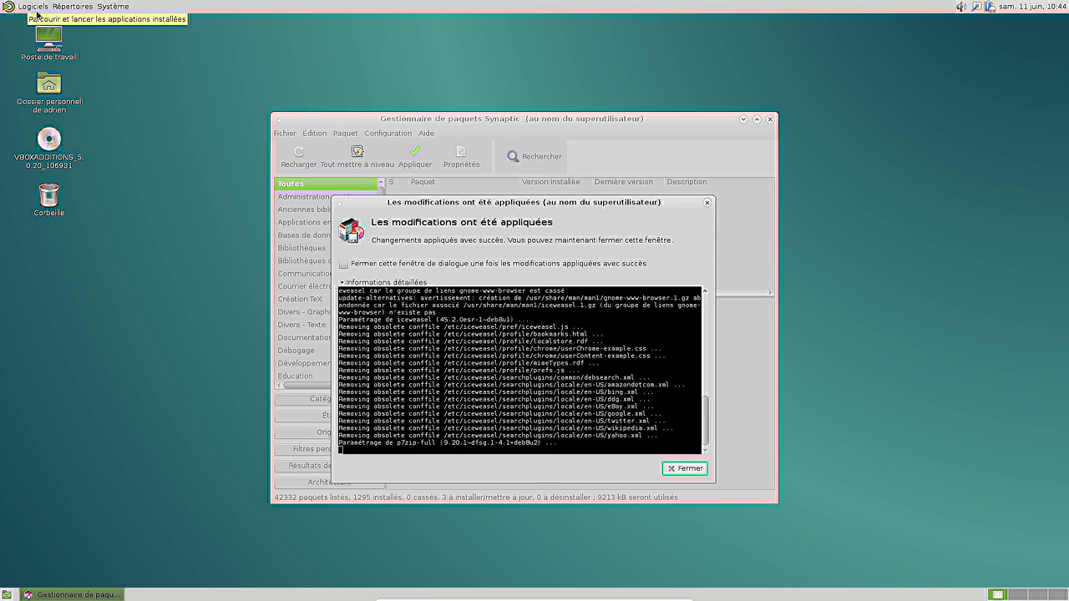
pyautogui.click(684, 468)
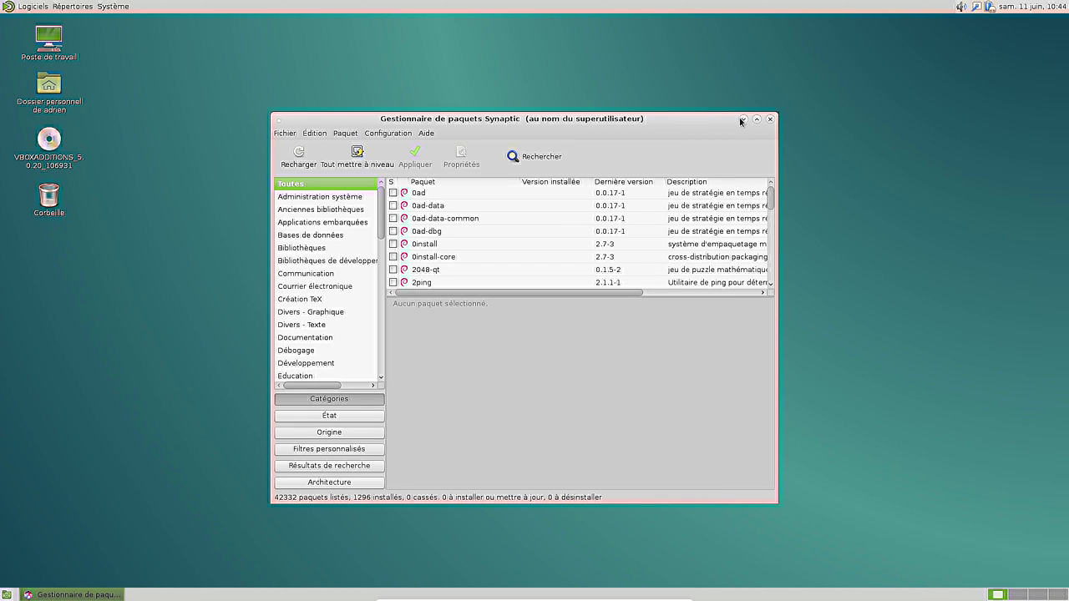
# Minimize Synaptic and launch the browser through its Iceweasel→Firefox ESR entry.
pyautogui.click(742, 121)
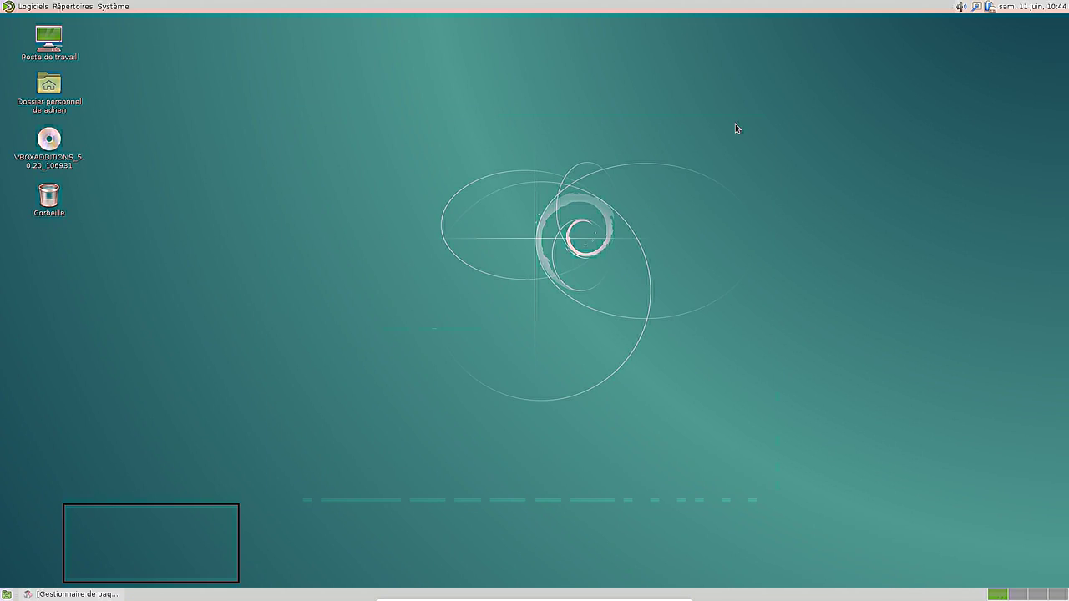
pyautogui.click(31, 5)
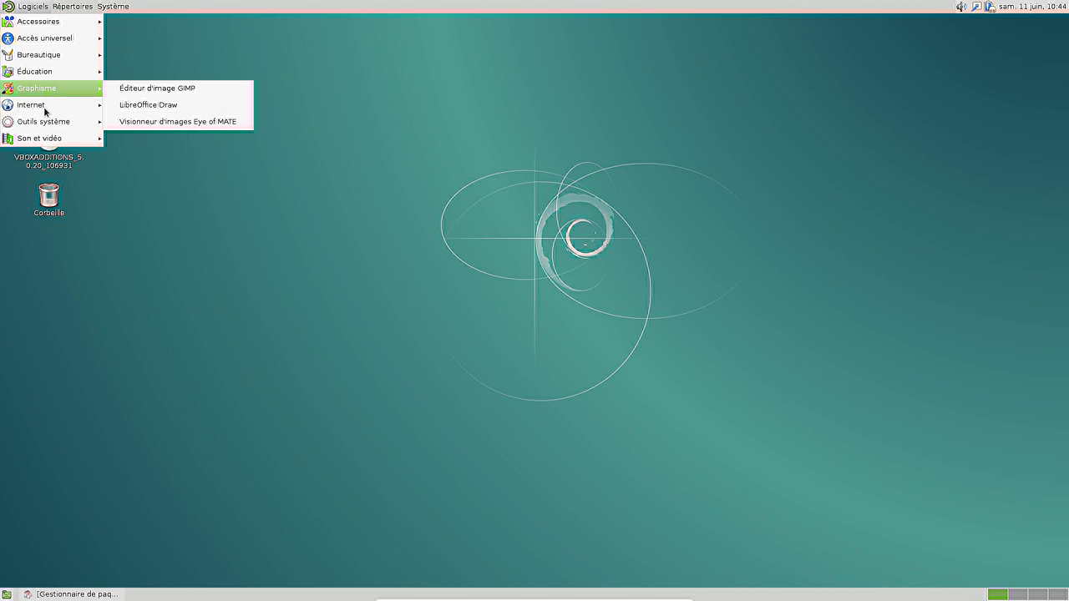
pyautogui.moveTo(44, 105)
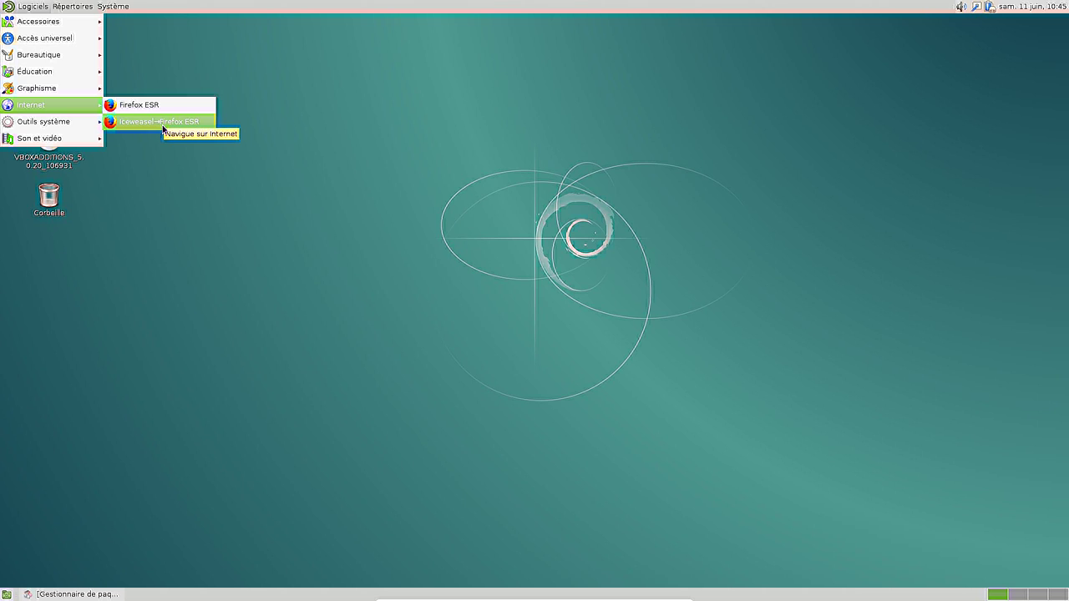
pyautogui.click(158, 122)
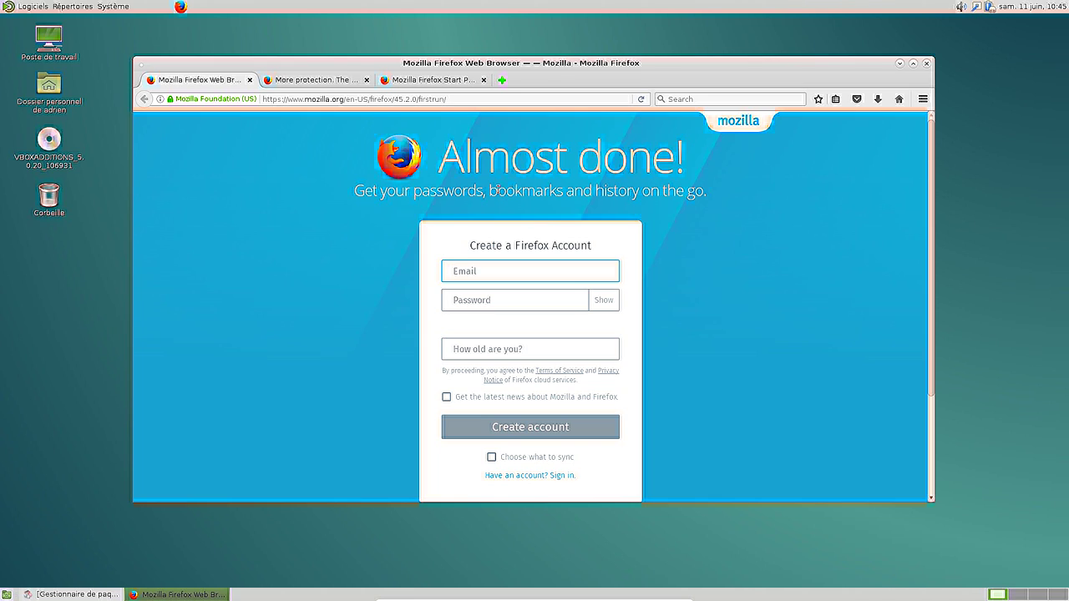
# Open the About Firefox window to check the browser version.
pyautogui.click(923, 99)
pyautogui.click(891, 382)
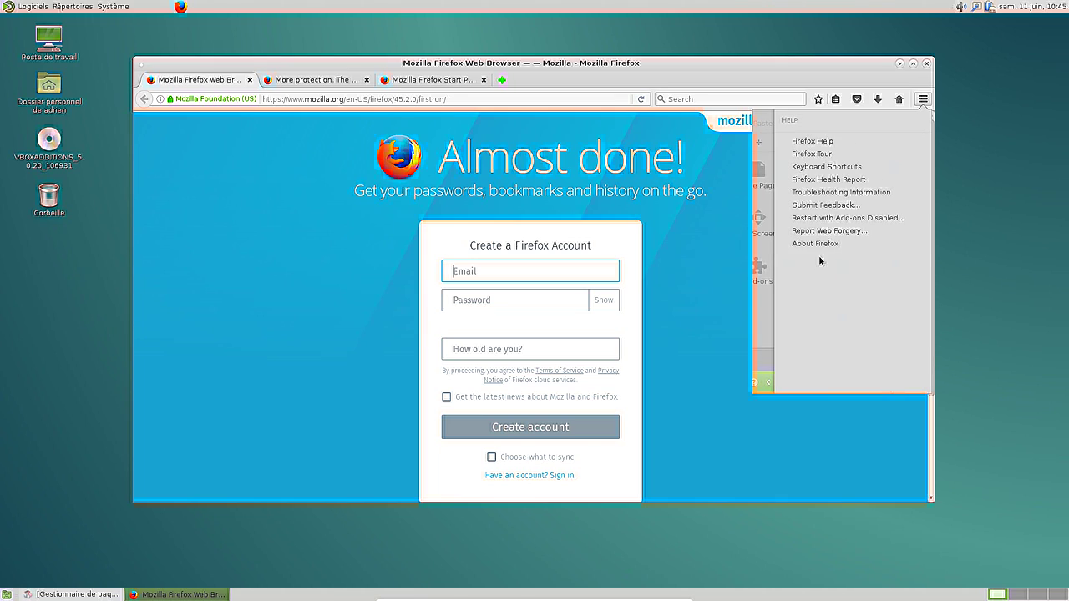
pyautogui.click(819, 245)
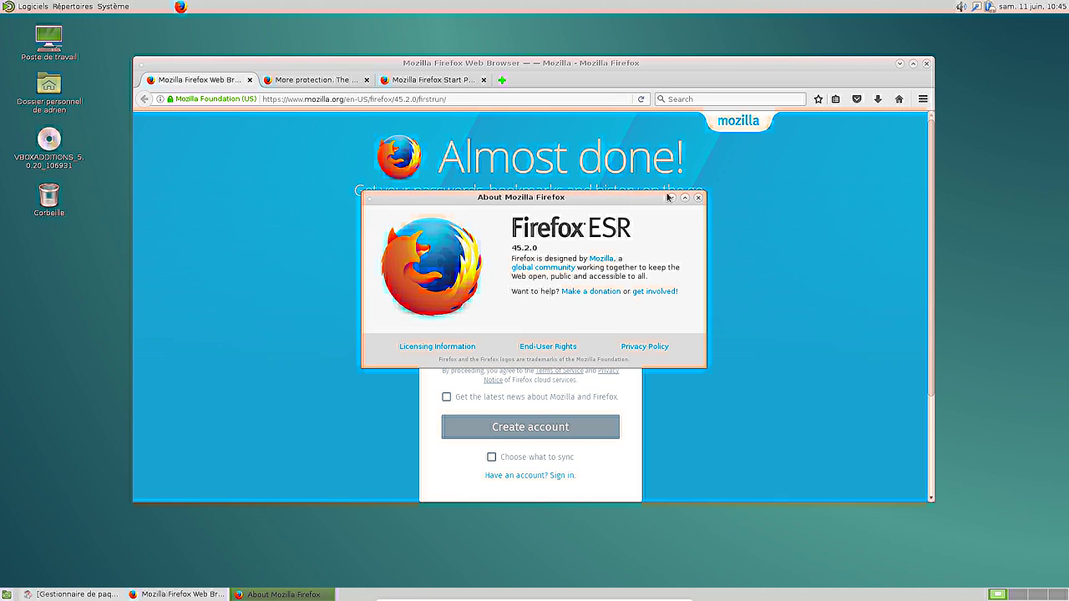
# Close the About Mozilla Firefox window and quit the browser, closing all its tabs.
pyautogui.click(700, 198)
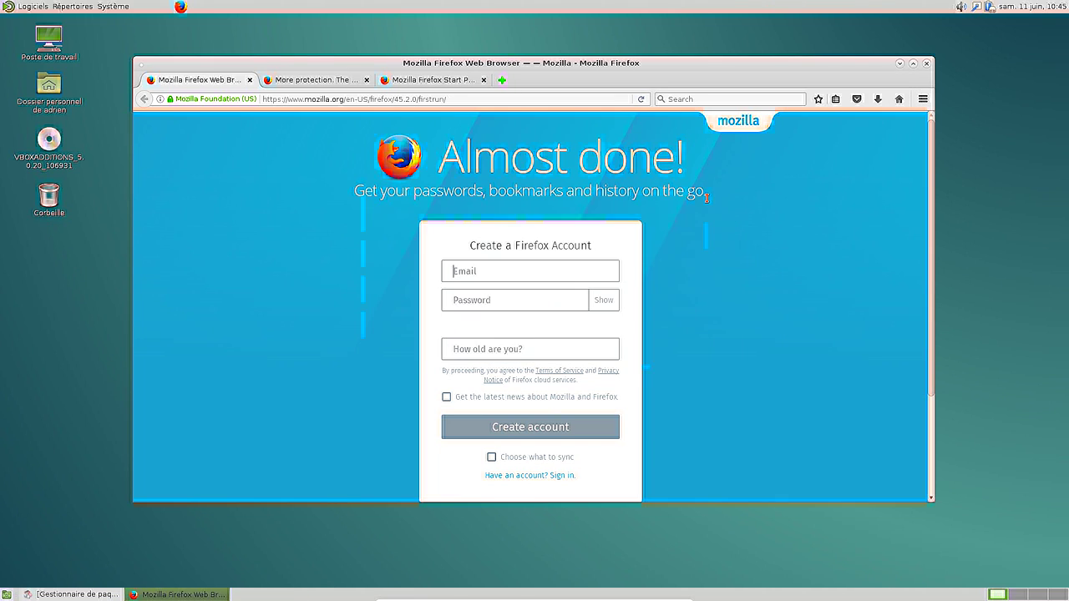
pyautogui.click(927, 63)
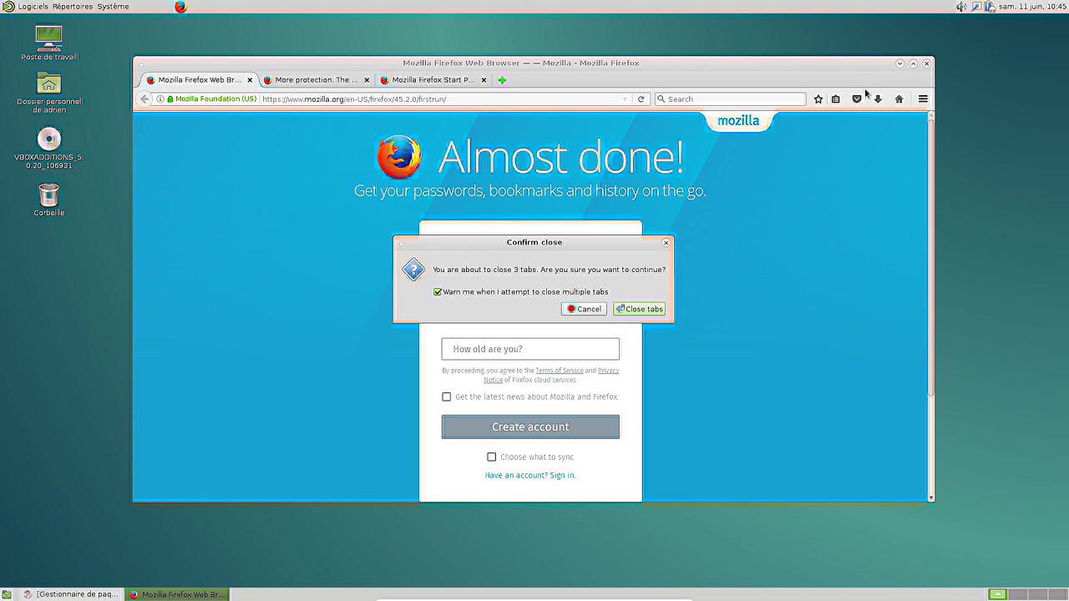
pyautogui.click(630, 310)
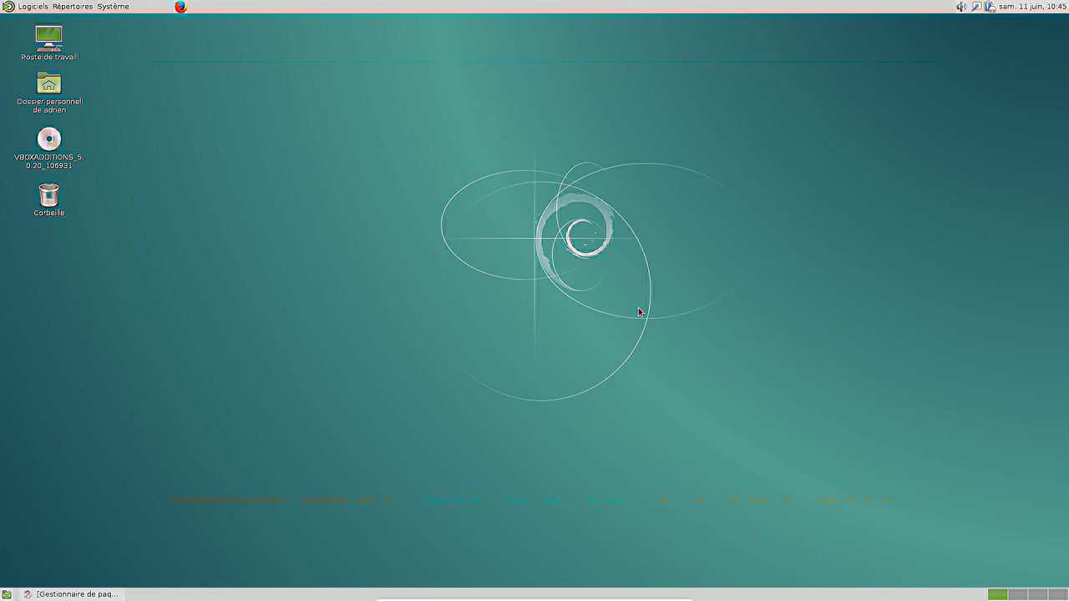
# Launch the Engrampa archive manager, check its version in the About window, and close it.
pyautogui.click(41, 5)
pyautogui.moveTo(40, 25)
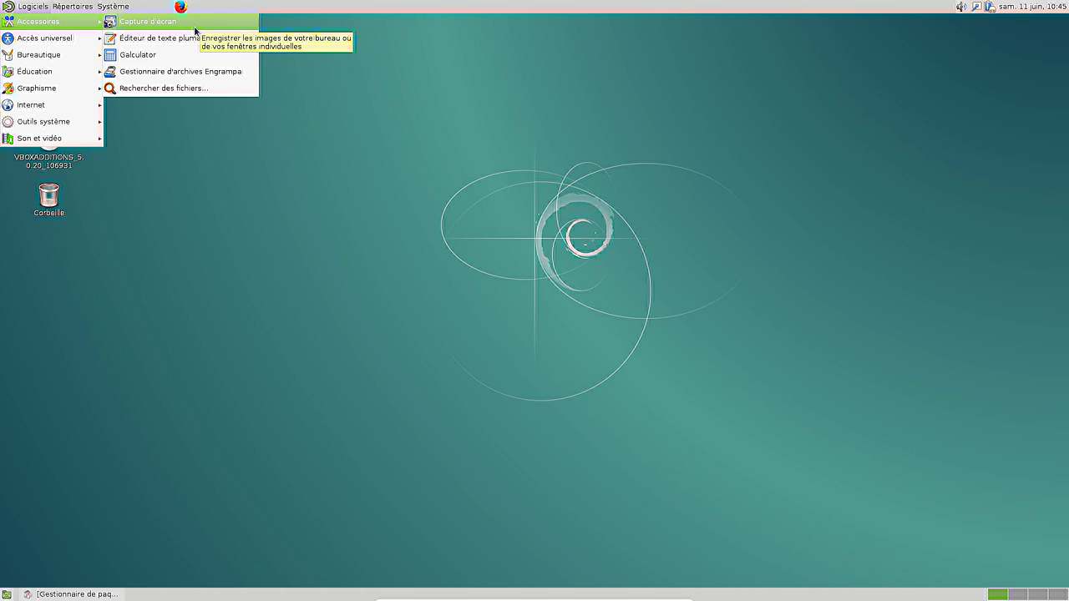
pyautogui.click(233, 75)
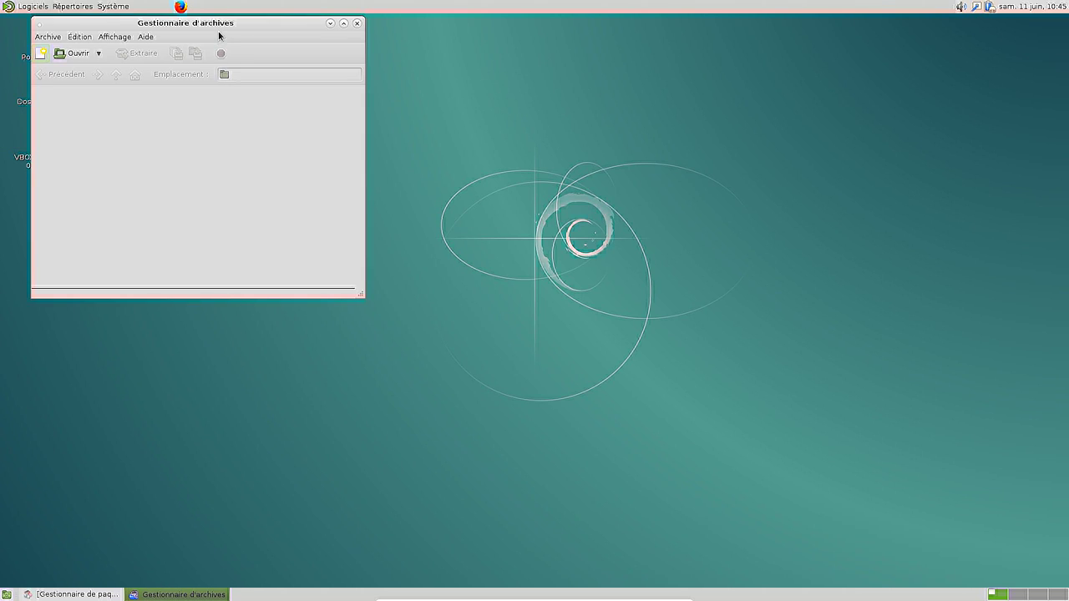
pyautogui.click(146, 37)
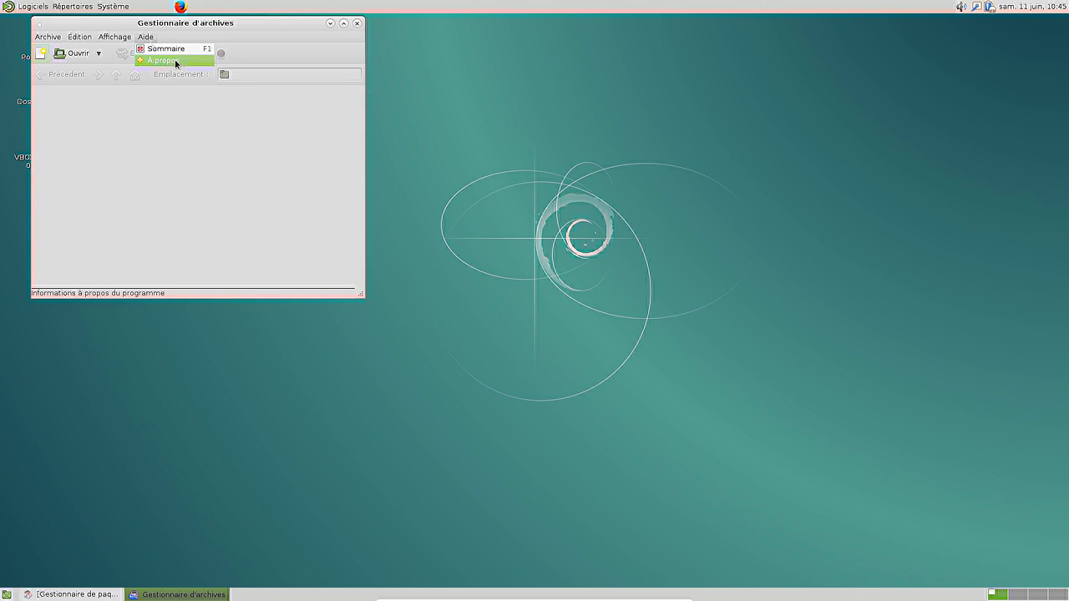
pyautogui.click(178, 64)
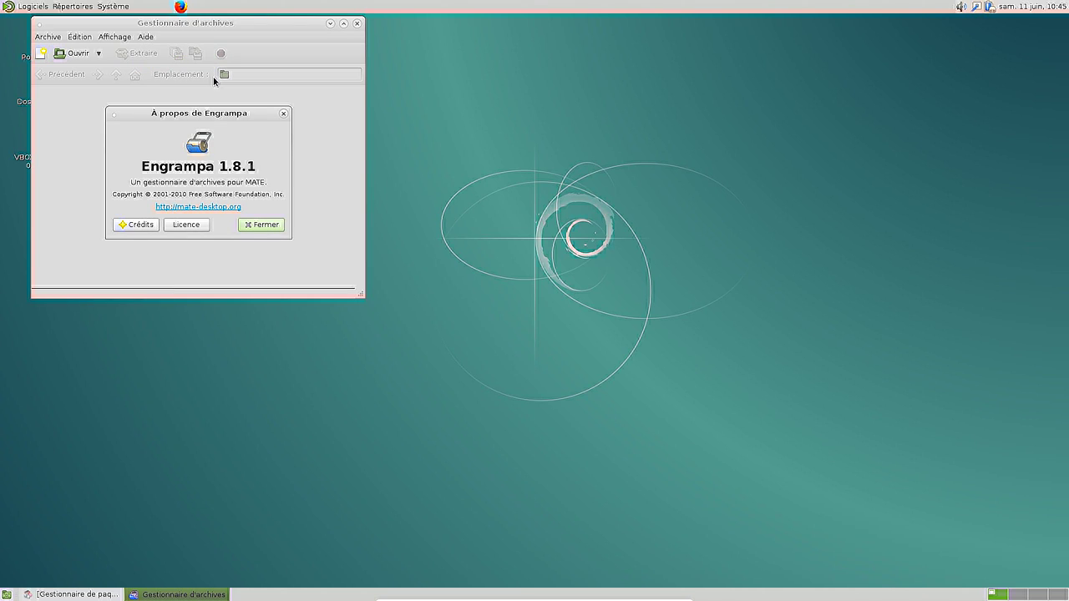
pyautogui.click(260, 229)
pyautogui.click(357, 23)
# Check the MATE panel's version in its About window, then close that window.
pyautogui.rightClick(357, 6)
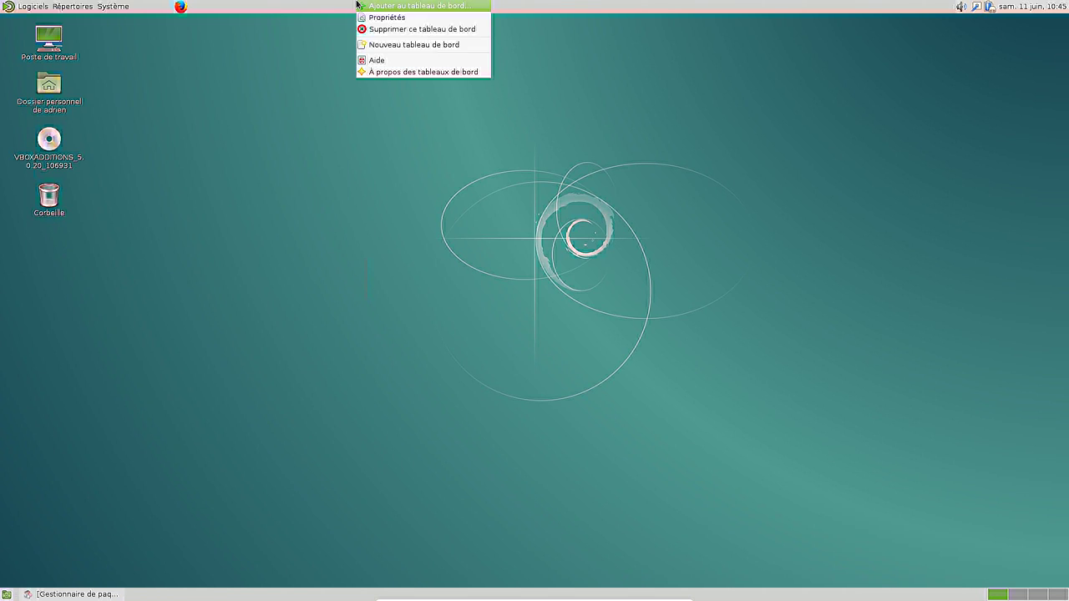
pyautogui.click(400, 78)
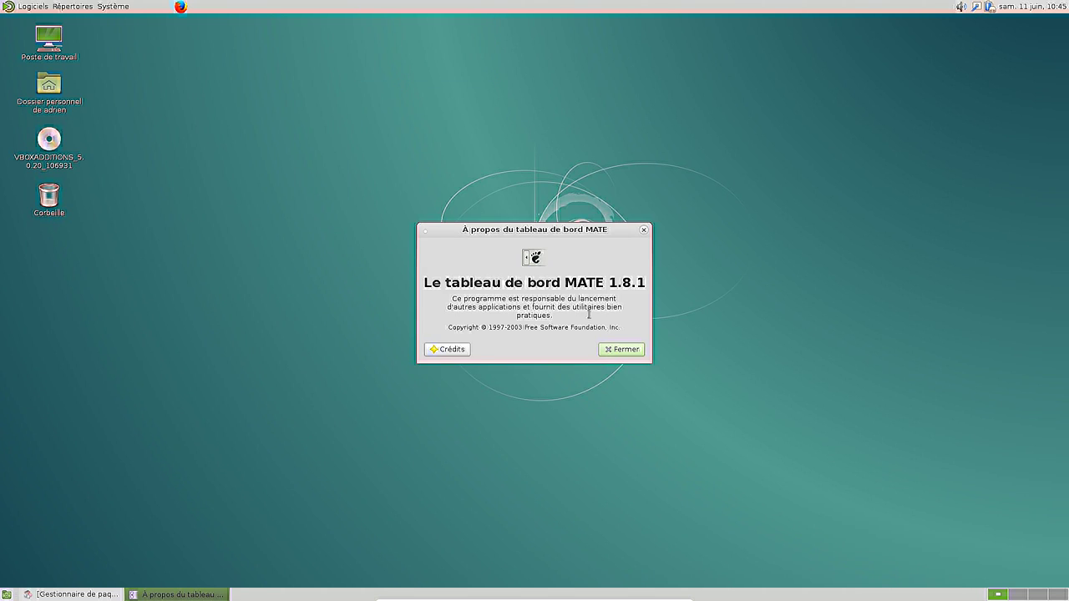
pyautogui.click(628, 352)
# Launch LibreOffice Math, check the LibreOffice version in its About window, and close the application.
pyautogui.click(22, 6)
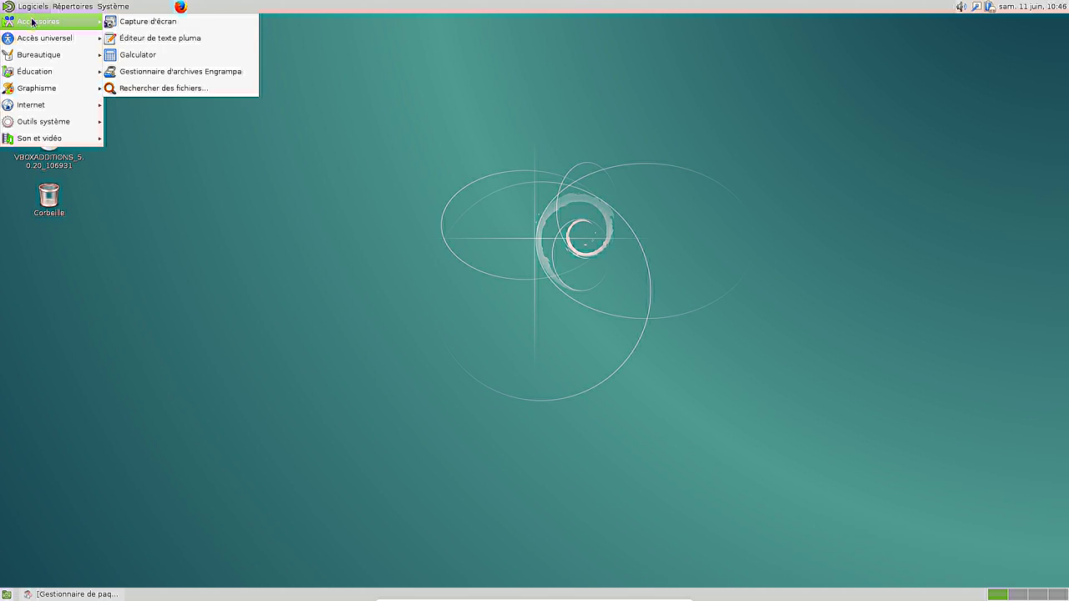
pyautogui.moveTo(41, 45)
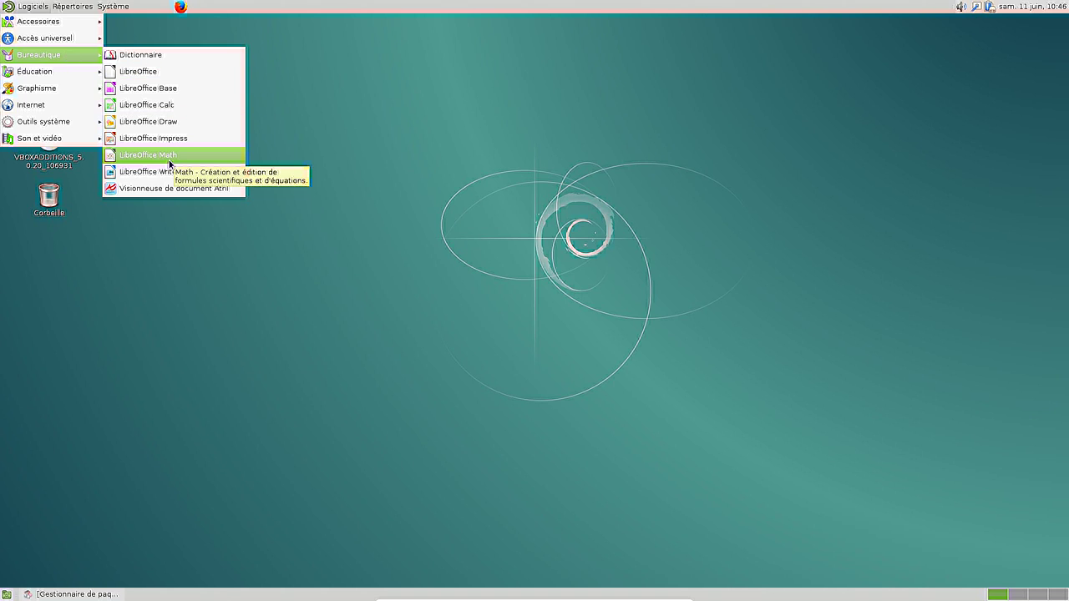
pyautogui.click(169, 159)
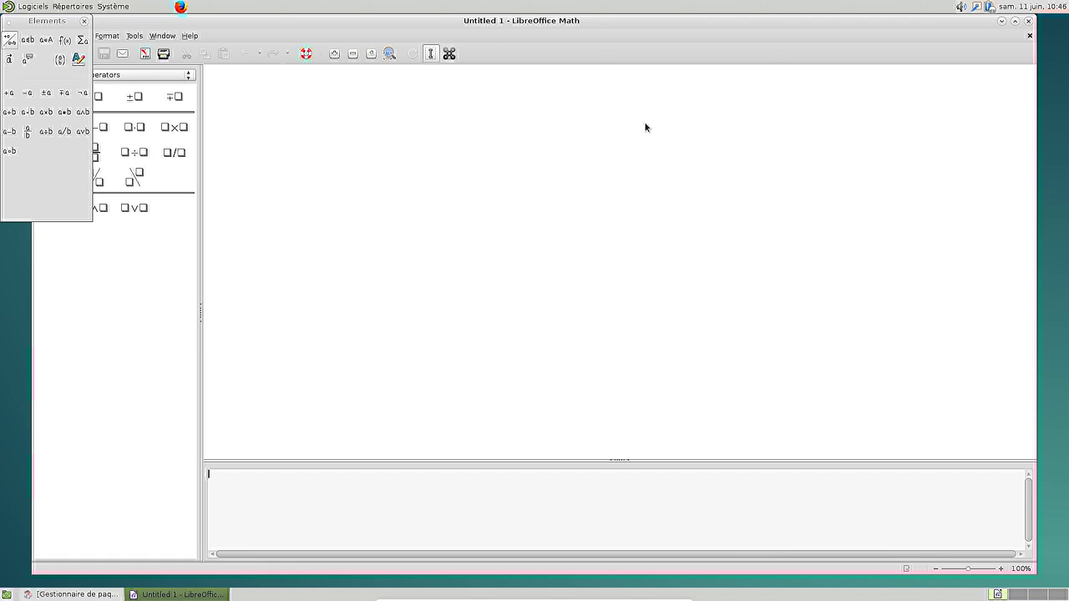
pyautogui.click(188, 36)
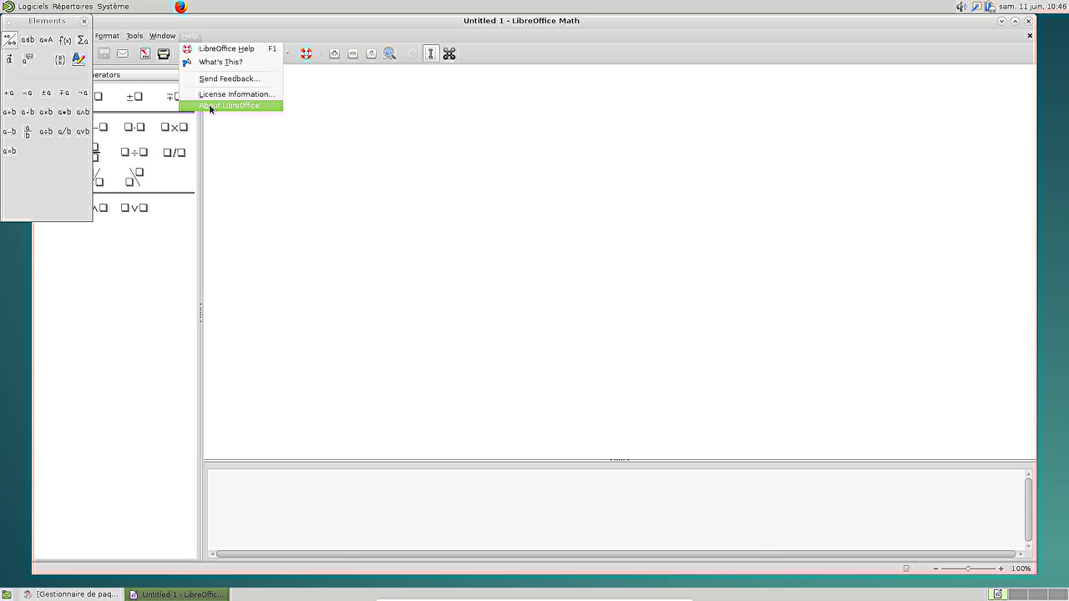
pyautogui.click(208, 105)
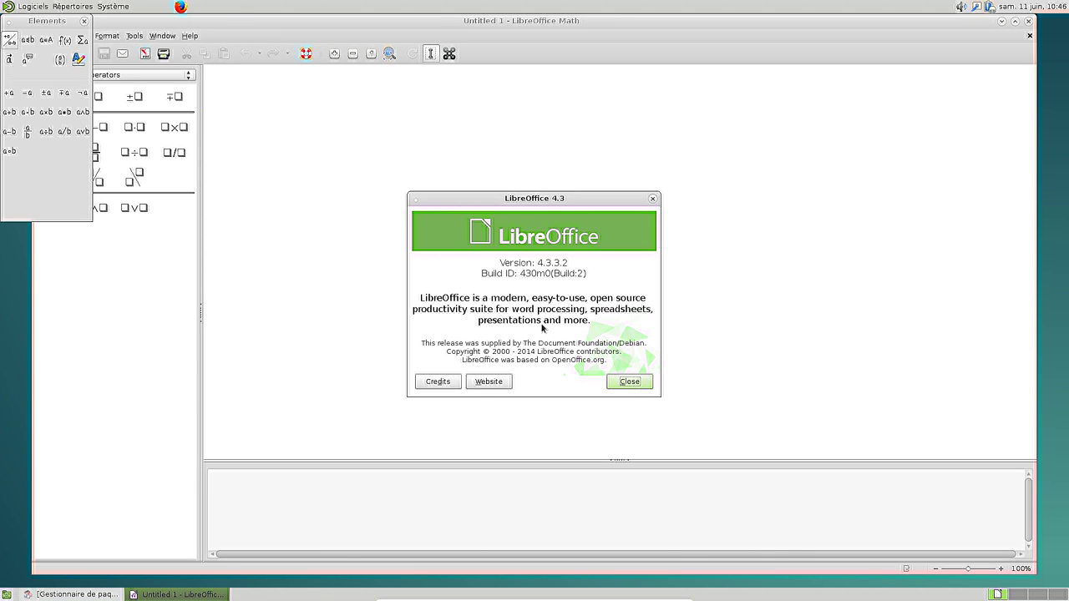
pyautogui.click(637, 385)
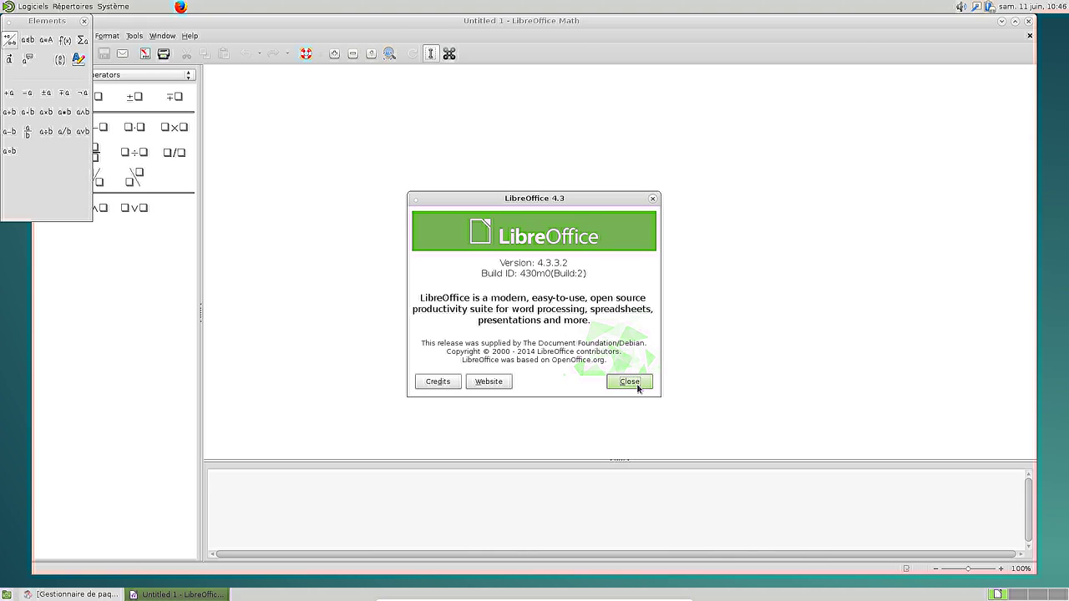
pyautogui.click(83, 23)
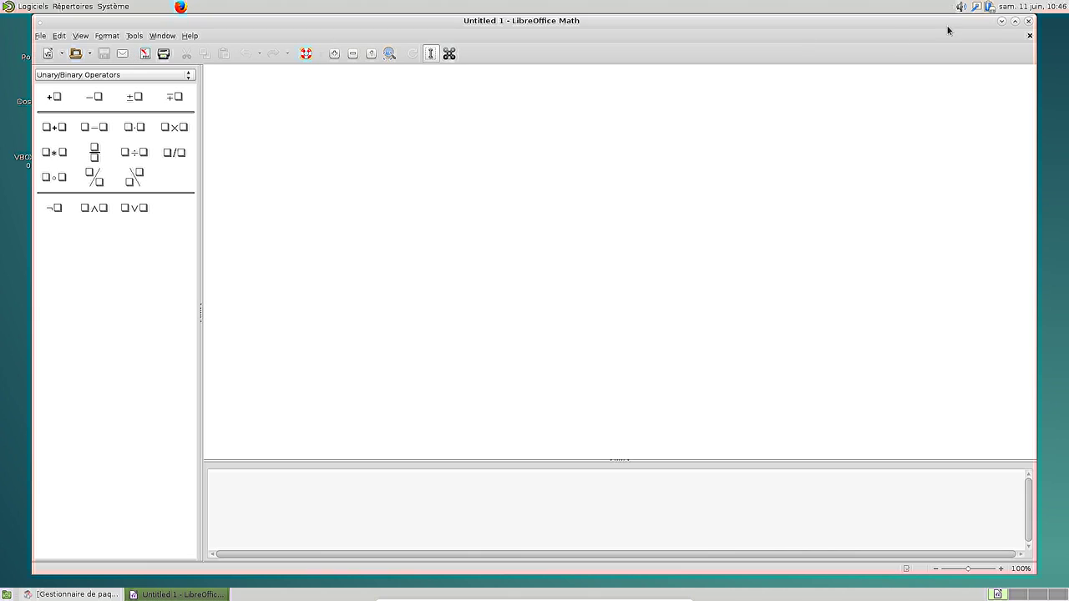
pyautogui.click(1028, 21)
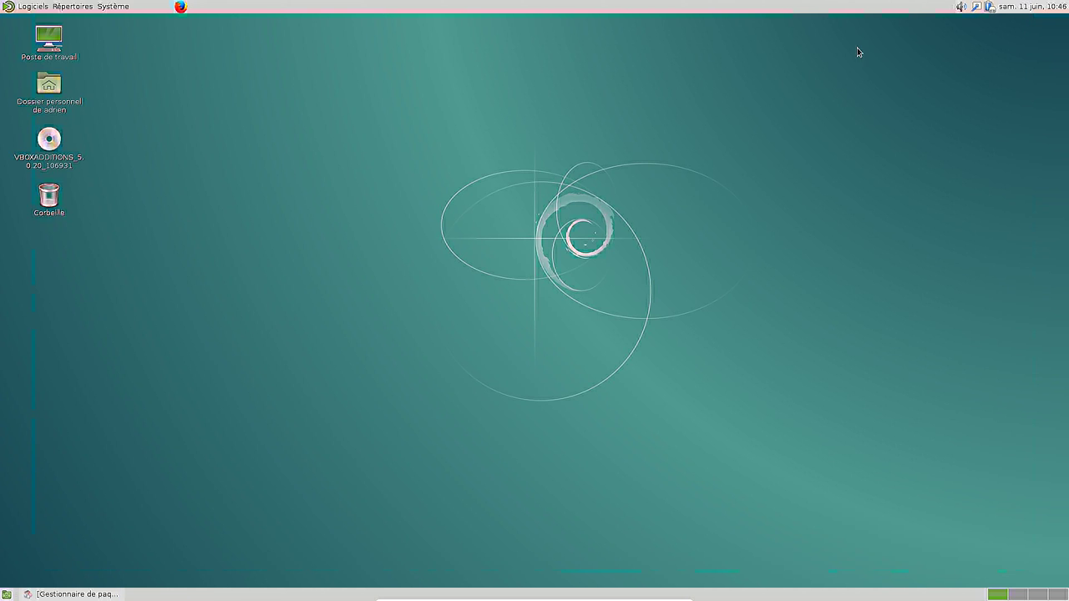
# Launch the GIMP image editor, switch it to single-window mode and maximize its window.
pyautogui.click(47, 4)
pyautogui.moveTo(52, 58)
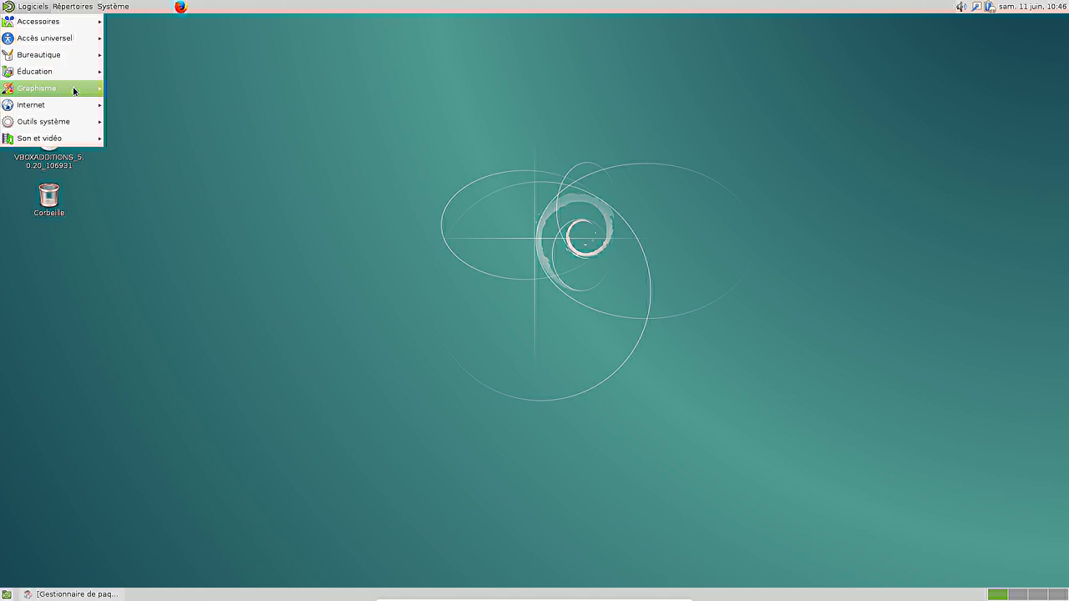
pyautogui.moveTo(50, 87)
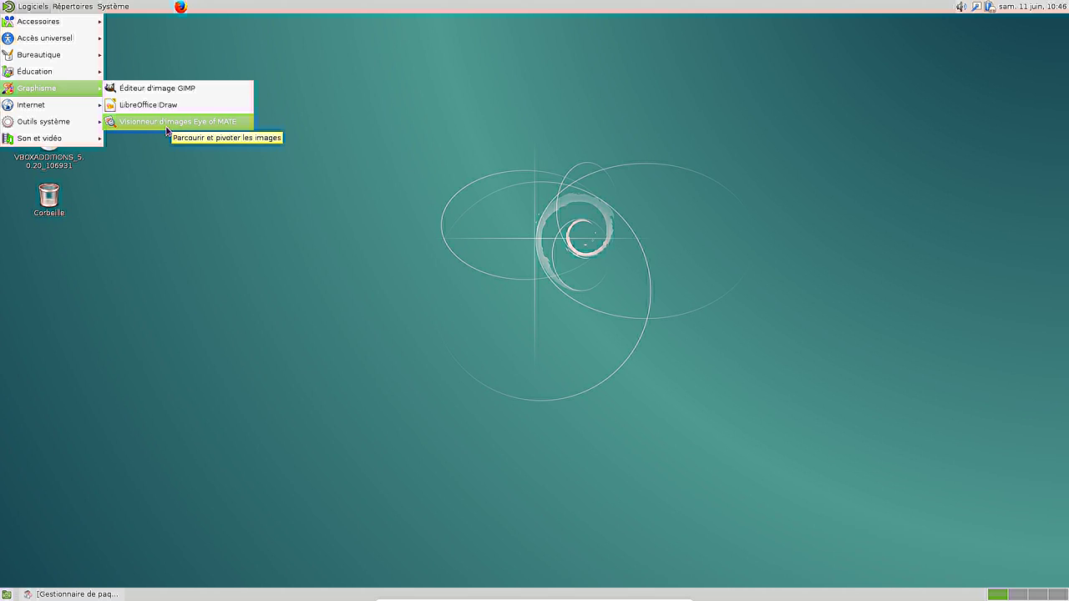
pyautogui.click(171, 87)
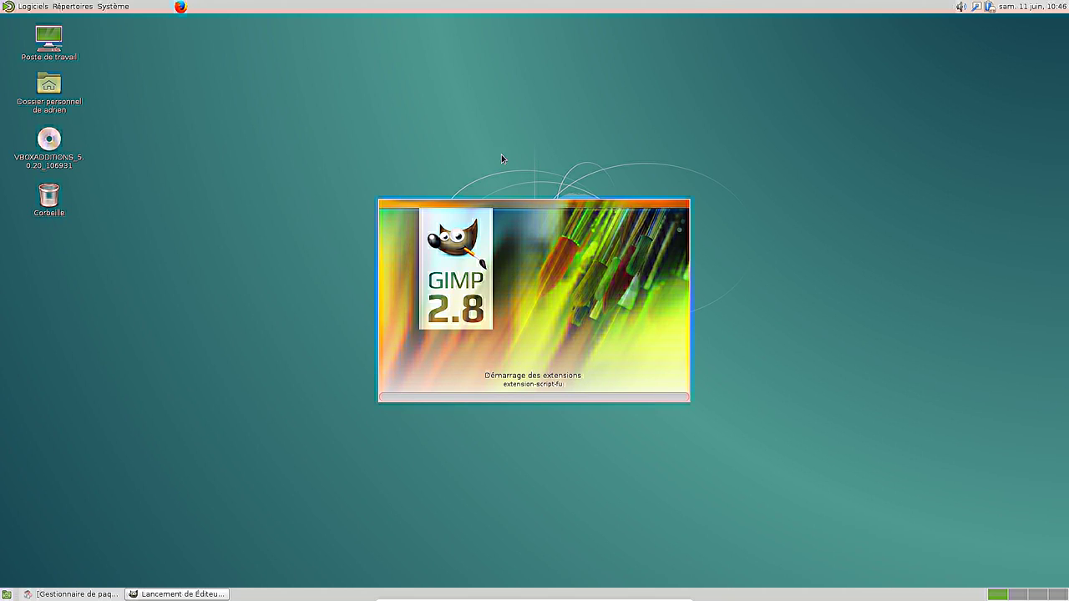
pyautogui.click(538, 228)
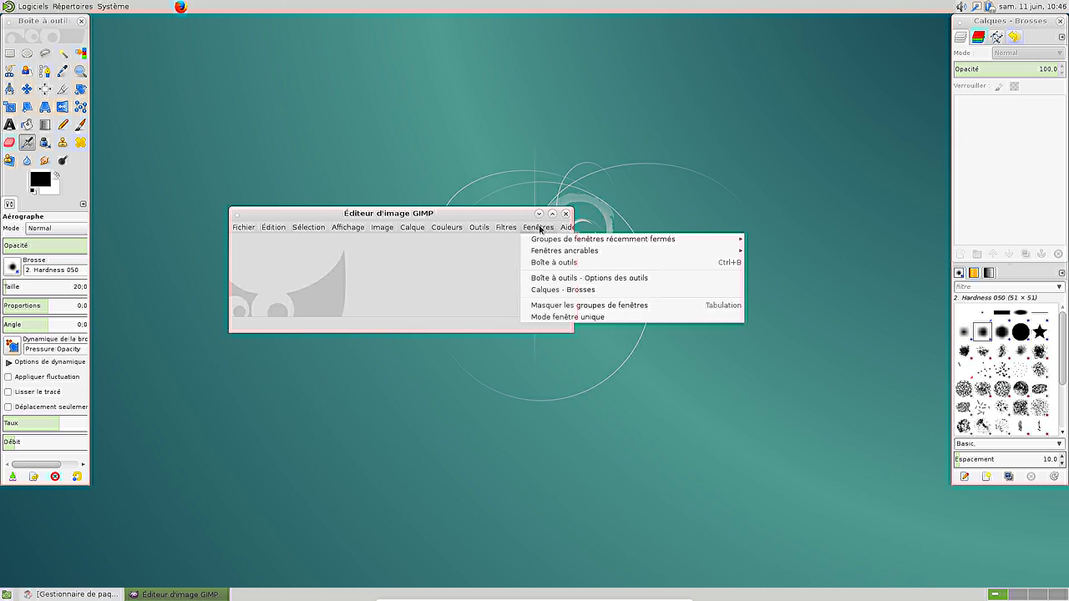
pyautogui.click(576, 317)
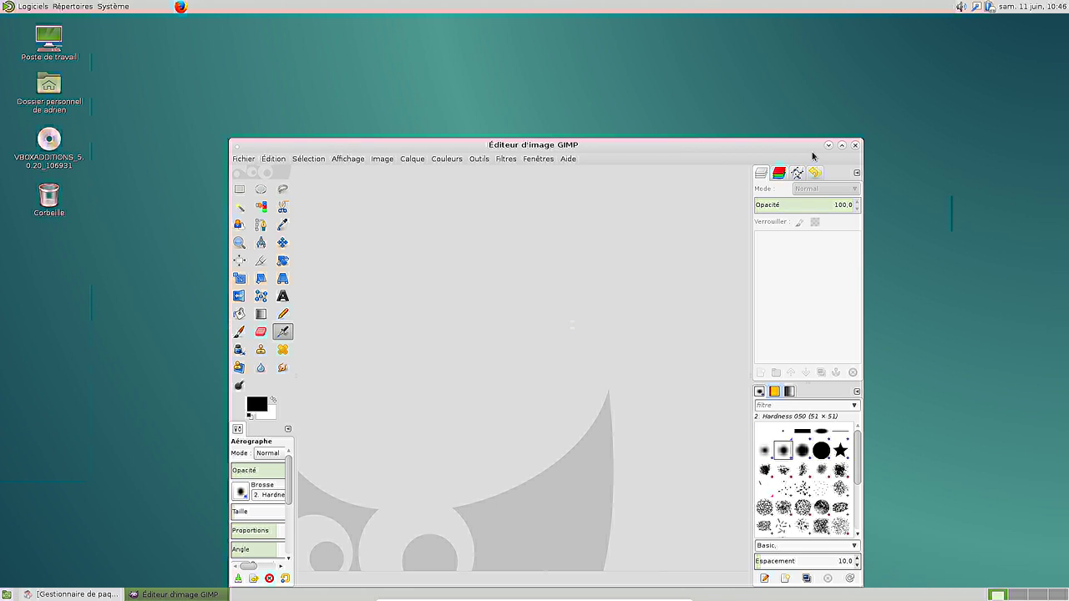
pyautogui.click(842, 145)
# Check the GIMP version in its About window, then close the image editor.
pyautogui.click(339, 34)
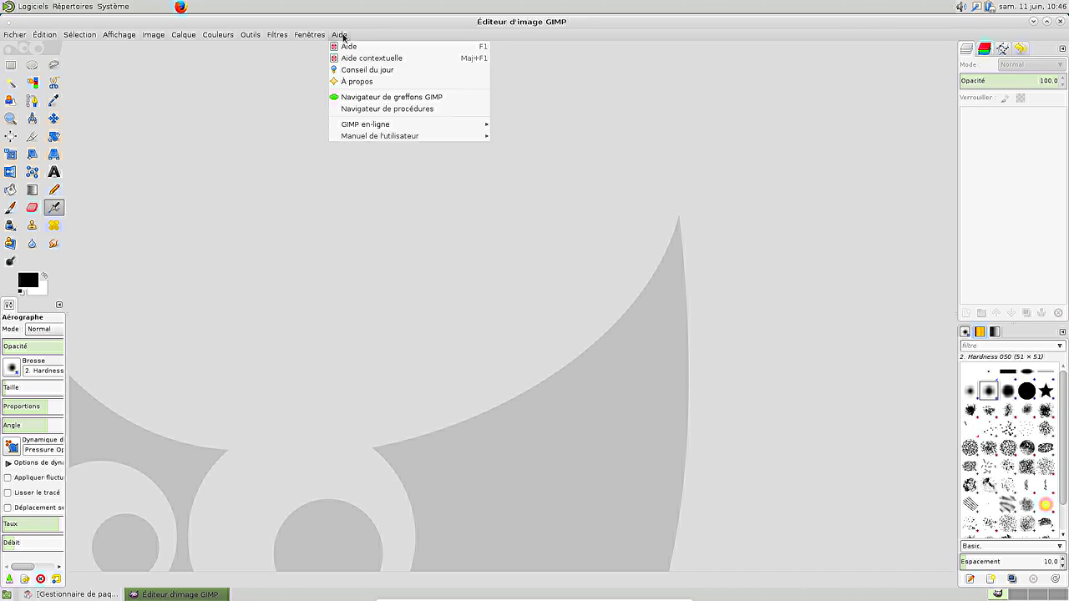
pyautogui.click(359, 81)
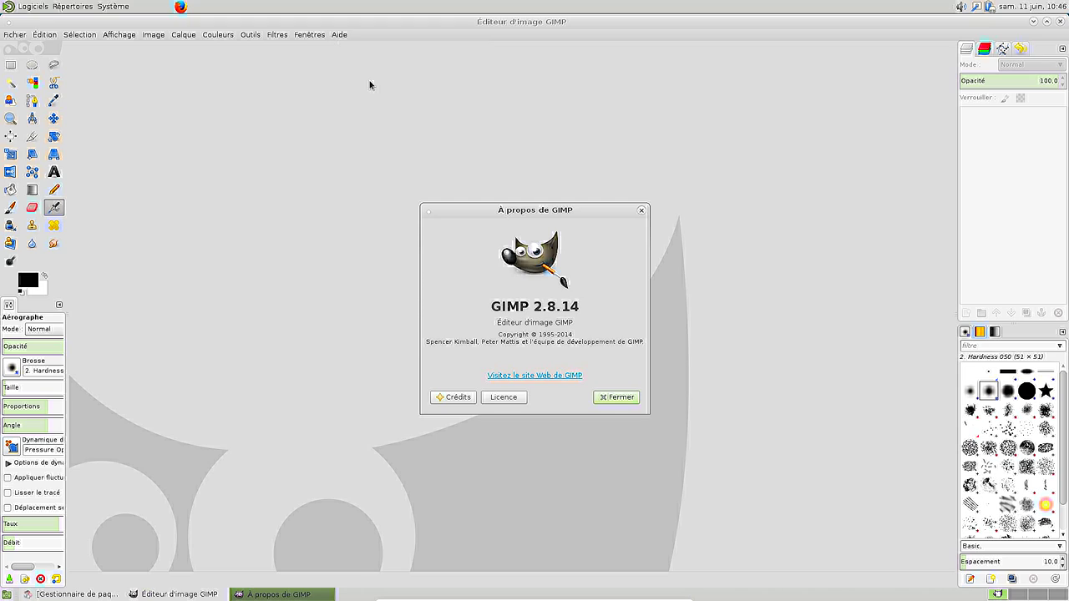
pyautogui.click(615, 398)
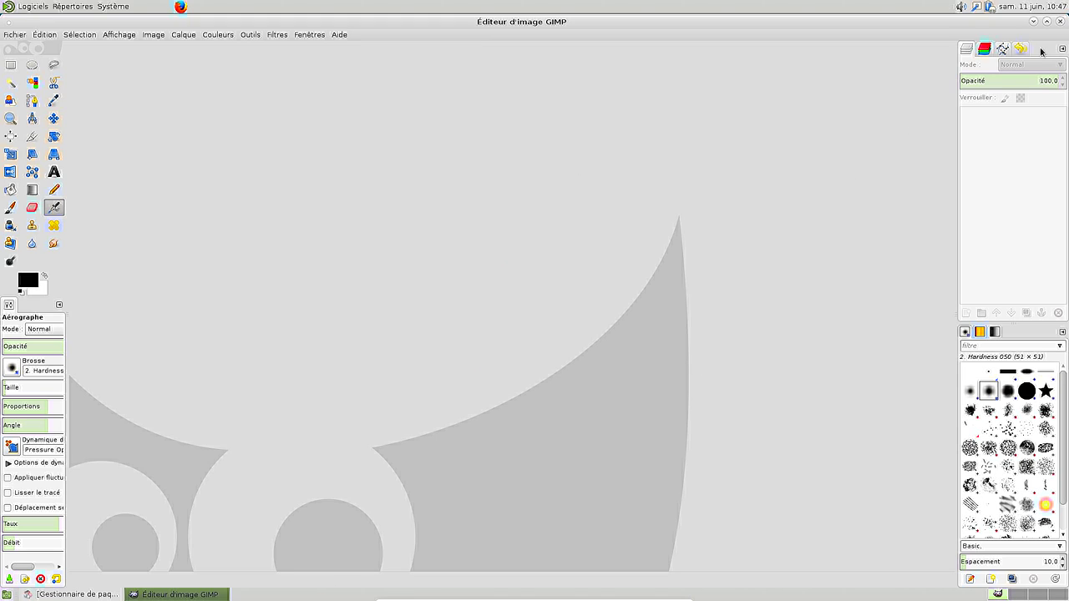
pyautogui.click(1059, 22)
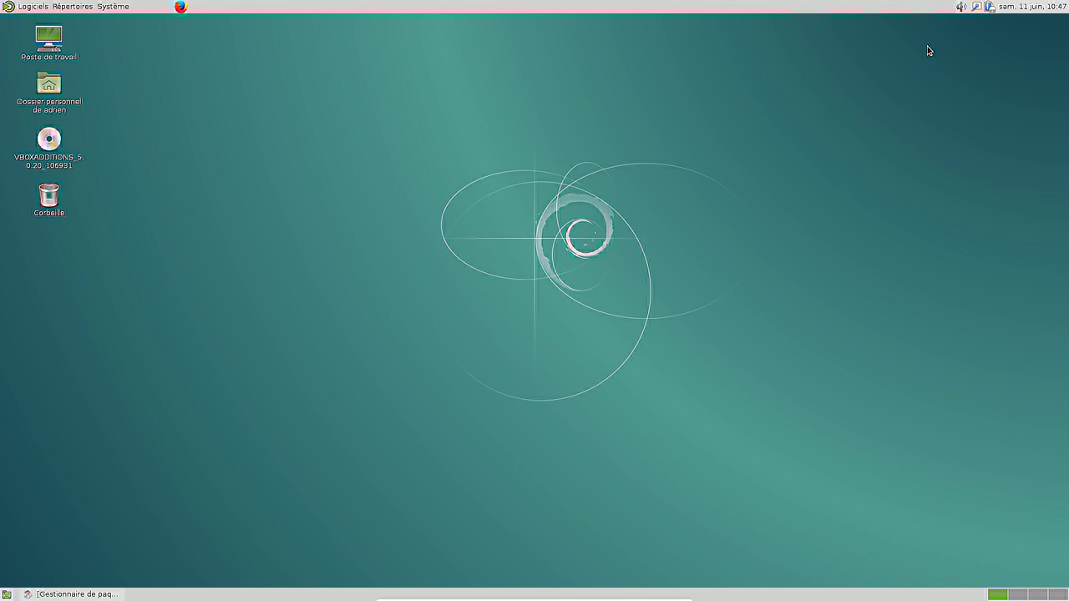
# Launch Terminal MATE from the system tools to present it, then close its window.
pyautogui.click(28, 10)
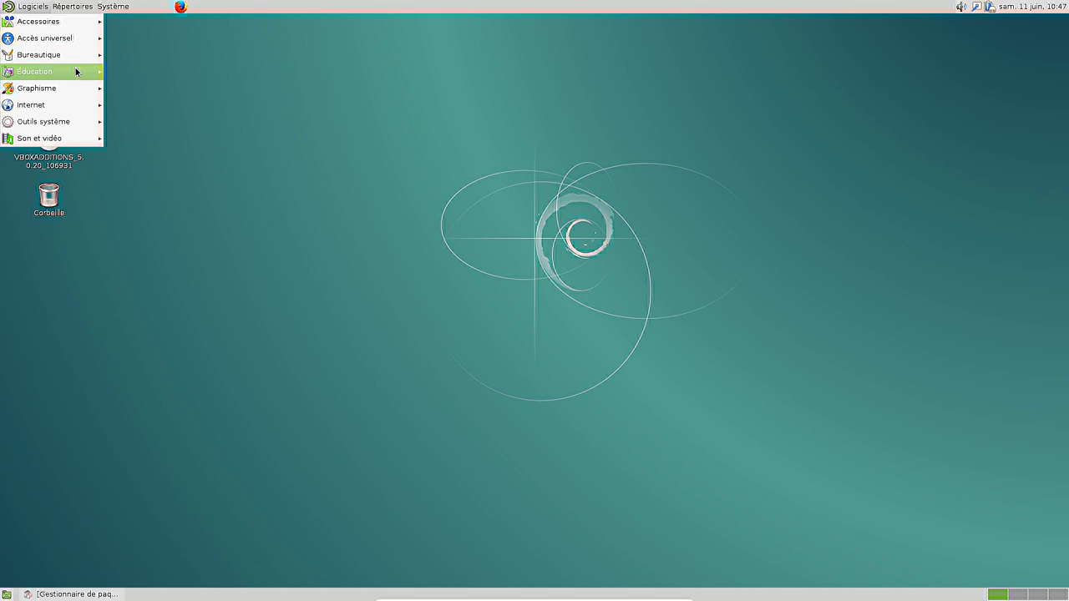
pyautogui.moveTo(76, 108)
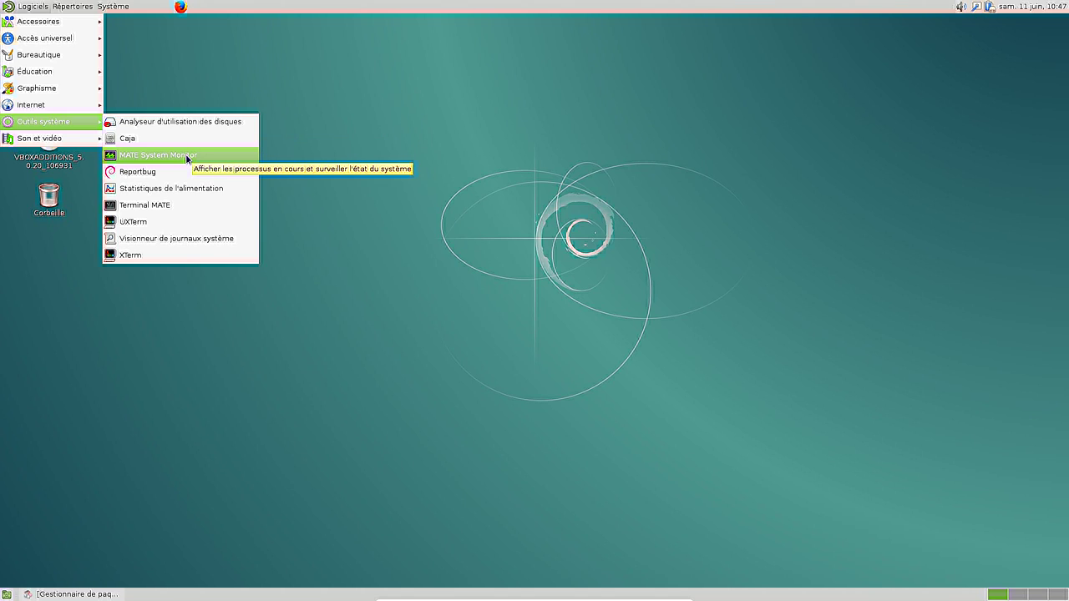
pyautogui.click(170, 205)
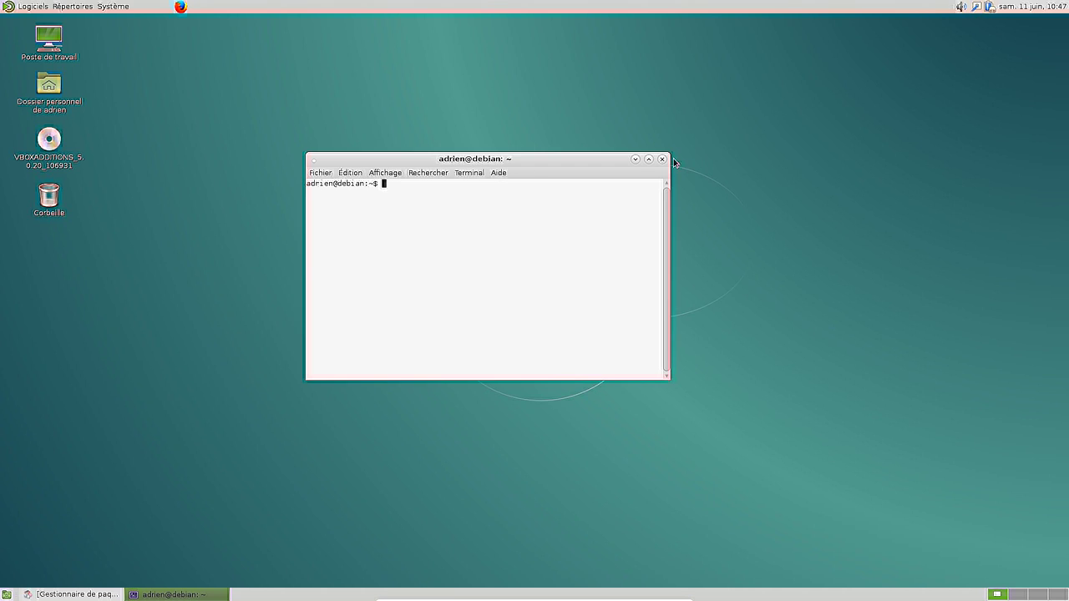
pyautogui.click(663, 159)
# Open the Caja file manager on the home folder, move its window towards the desktop's centre, and close it.
pyautogui.click(11, 7)
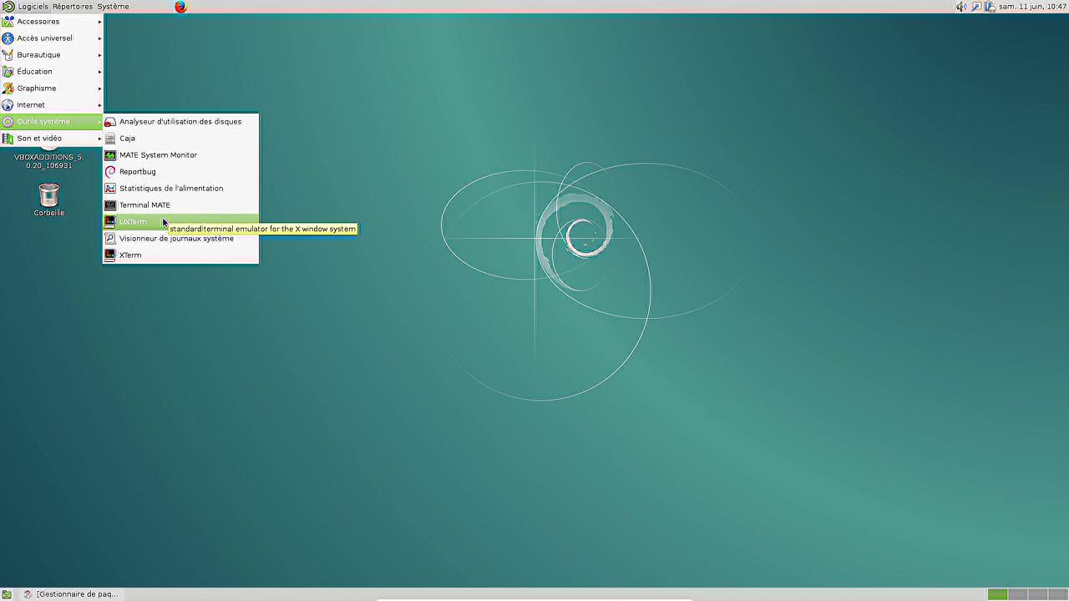
pyautogui.click(169, 138)
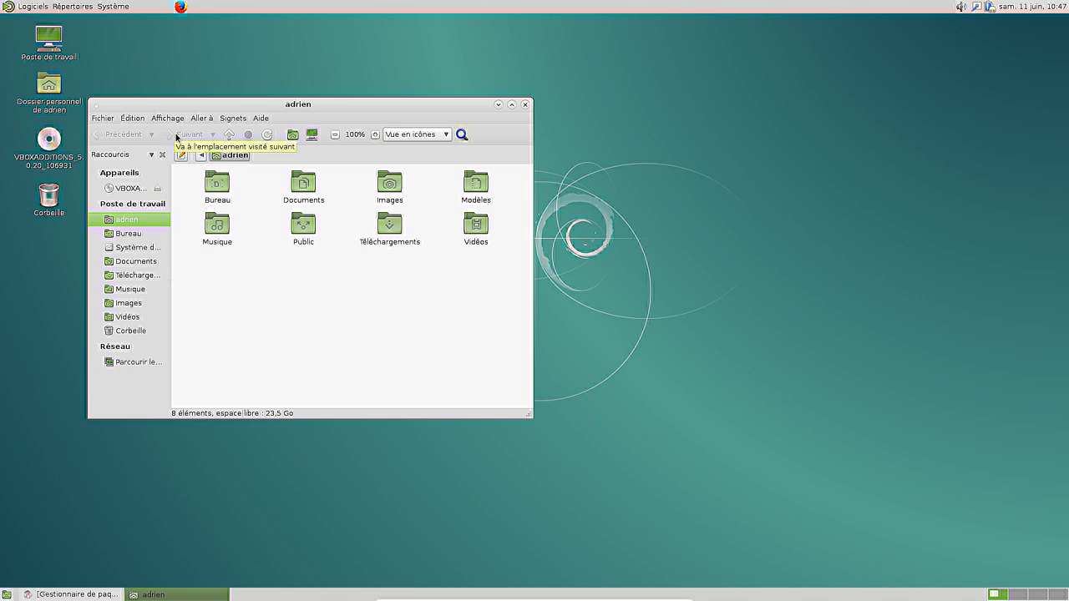
pyautogui.moveTo(392, 104); pyautogui.dragTo(609, 139)
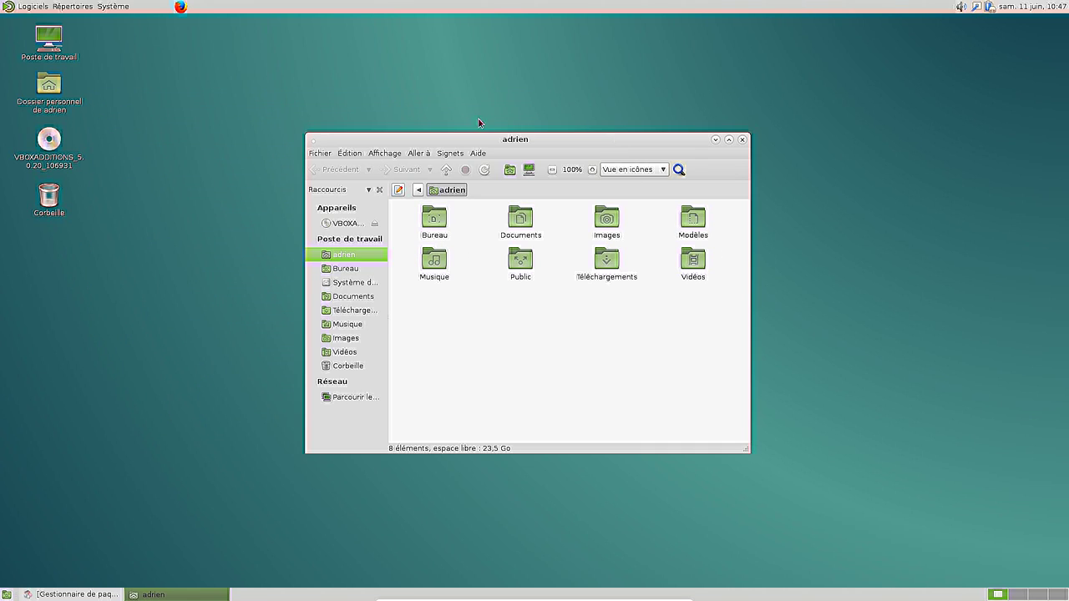
pyautogui.click(743, 143)
# Review the system tools and sound and video applications, and open the sound preferences.
pyautogui.click(32, 5)
pyautogui.moveTo(56, 117)
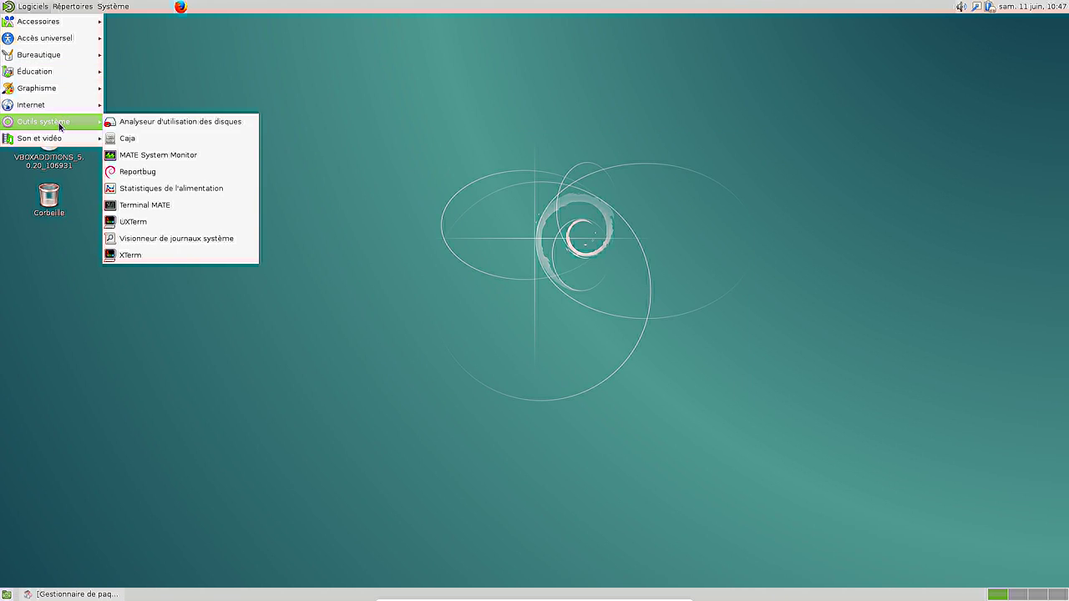
pyautogui.moveTo(63, 144)
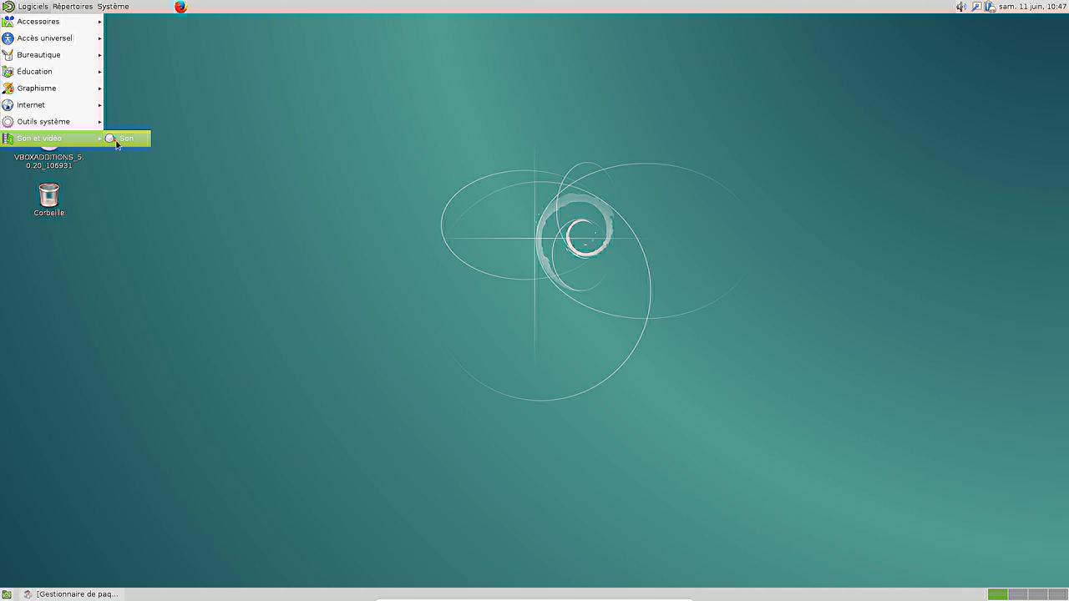
pyautogui.click(122, 139)
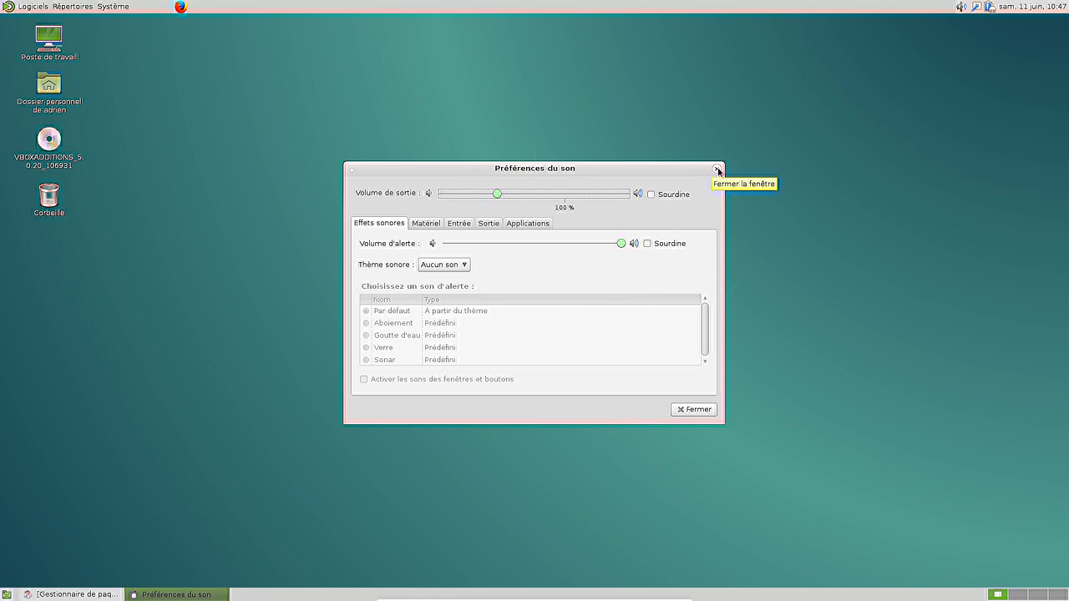
# Close the sound preferences, switch to the Synaptic package manager, and search its packages for "libreoffice-l10".
pyautogui.click(718, 171)
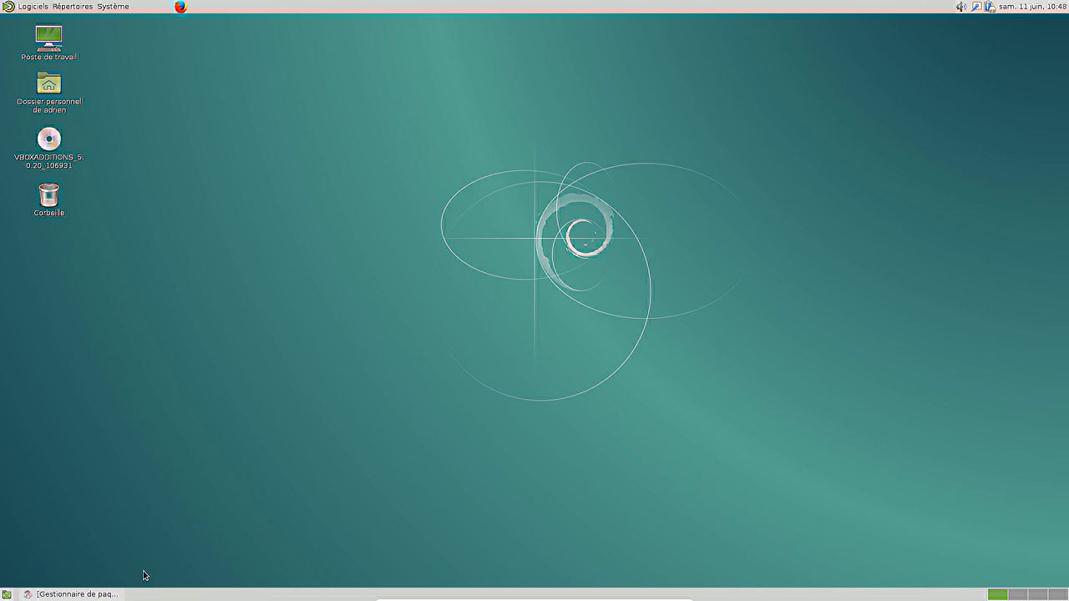
pyautogui.click(96, 595)
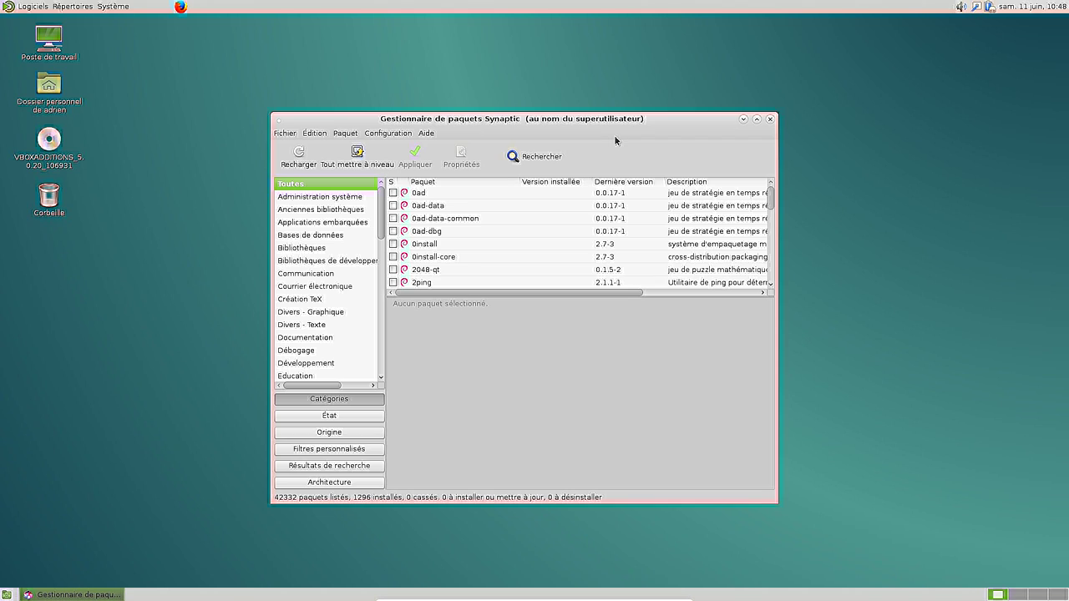
pyautogui.click(550, 160)
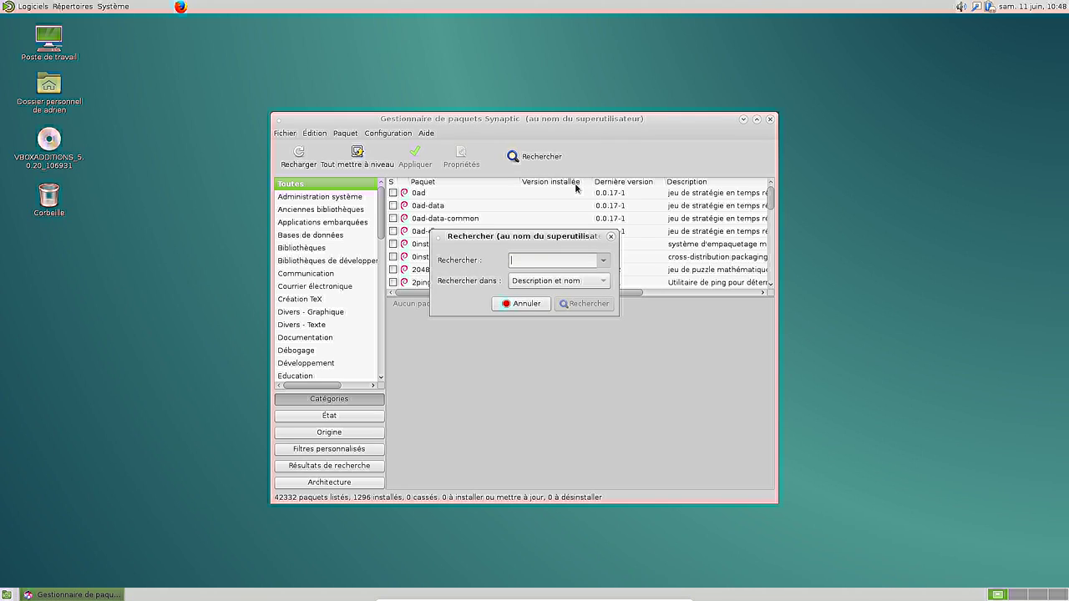
pyautogui.write('libre')
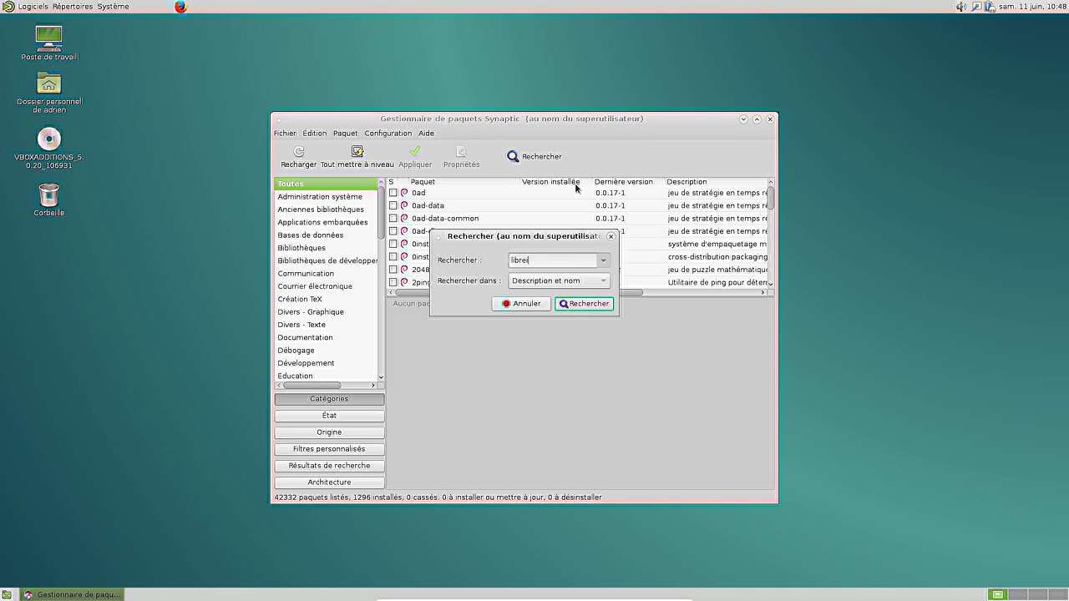
pyautogui.write('office-l10')
pyautogui.press('Return')
# Mark the French LibreOffice language package libreoffice-l10n-fr for installation.
pyautogui.scroll(-3, 512, 256)
pyautogui.scroll(-5, 512, 256)
pyautogui.scroll(-3, 496, 268)
pyautogui.rightClick(477, 280)
pyautogui.click(507, 300)
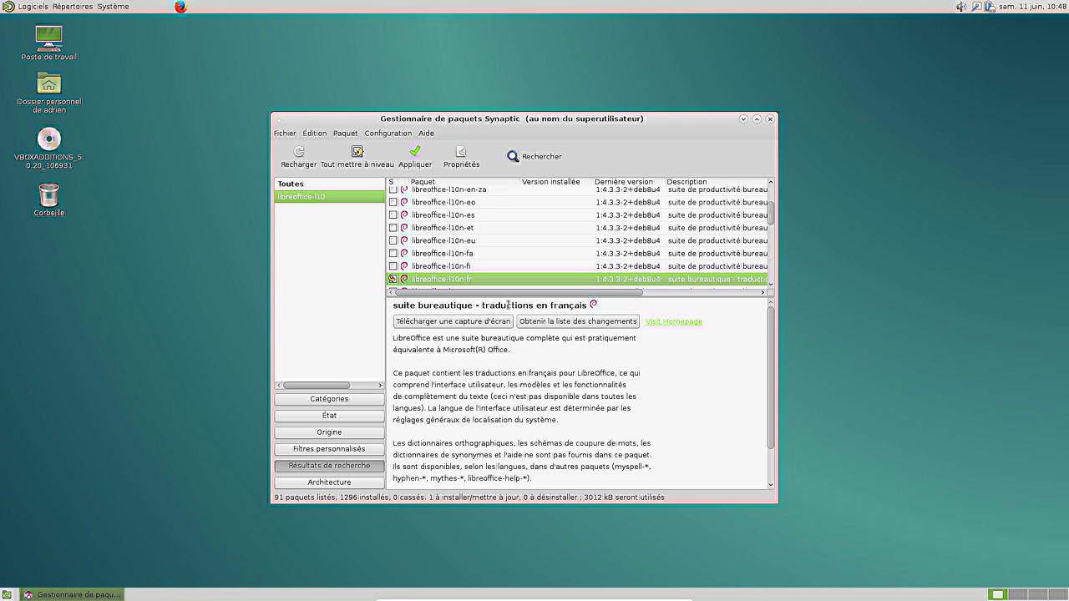
# Search for "firefox-esr-l10" and mark firefox-esr-l10n-fr for installation, accepting the additional myspell-fr package.
pyautogui.click(538, 157)
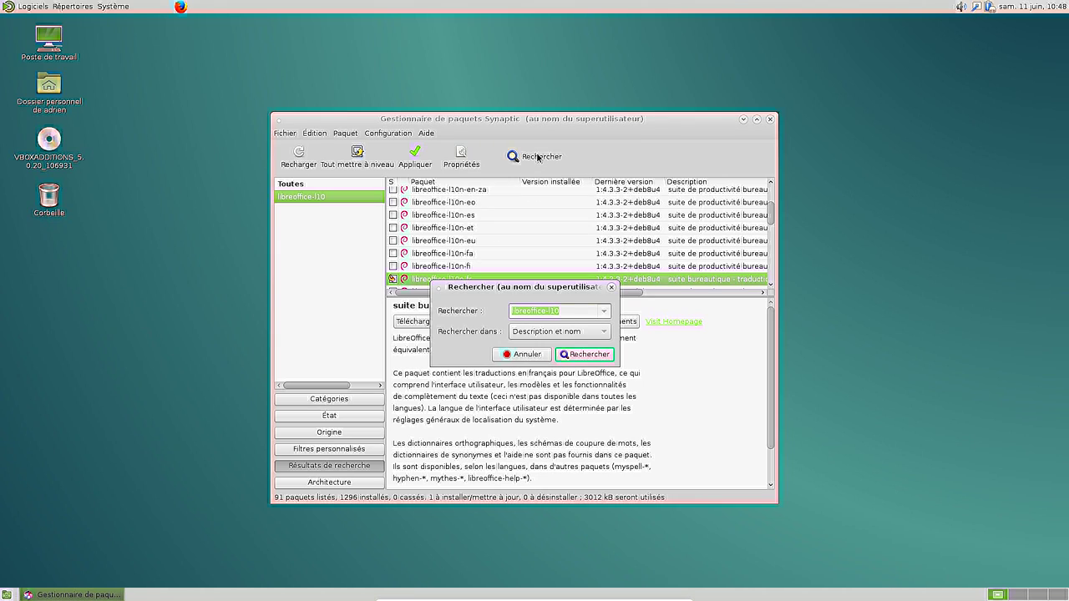
pyautogui.write('firefox-src')
pyautogui.press('BackSpace')
pyautogui.press('BackSpace')
pyautogui.press('BackSpace')
pyautogui.write('esr-l10')
pyautogui.press('Return')
pyautogui.scroll(-9, 524, 256)
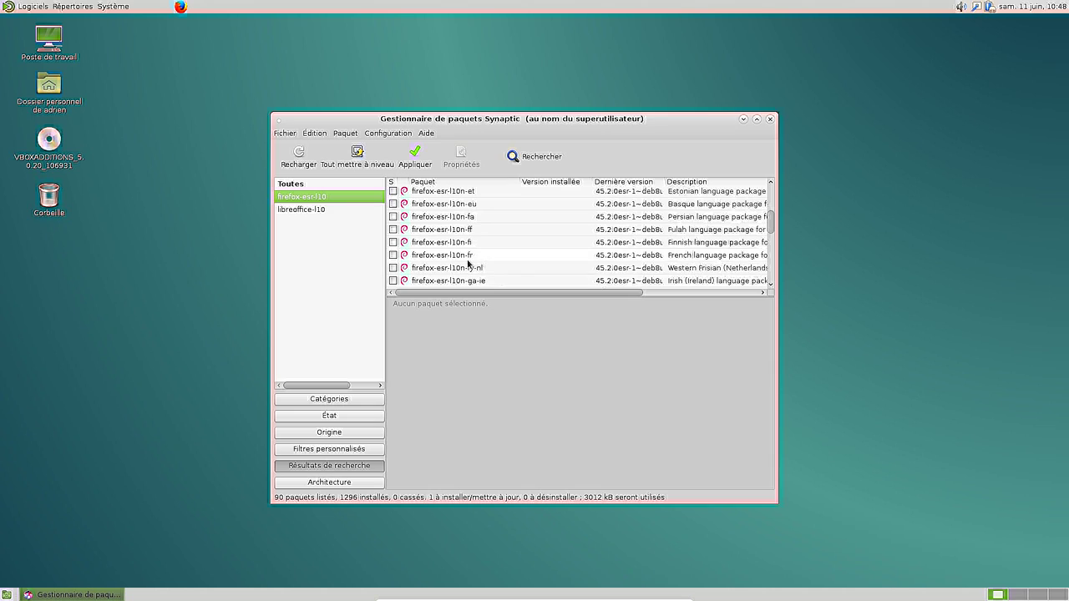
pyautogui.rightClick(473, 255)
pyautogui.click(493, 277)
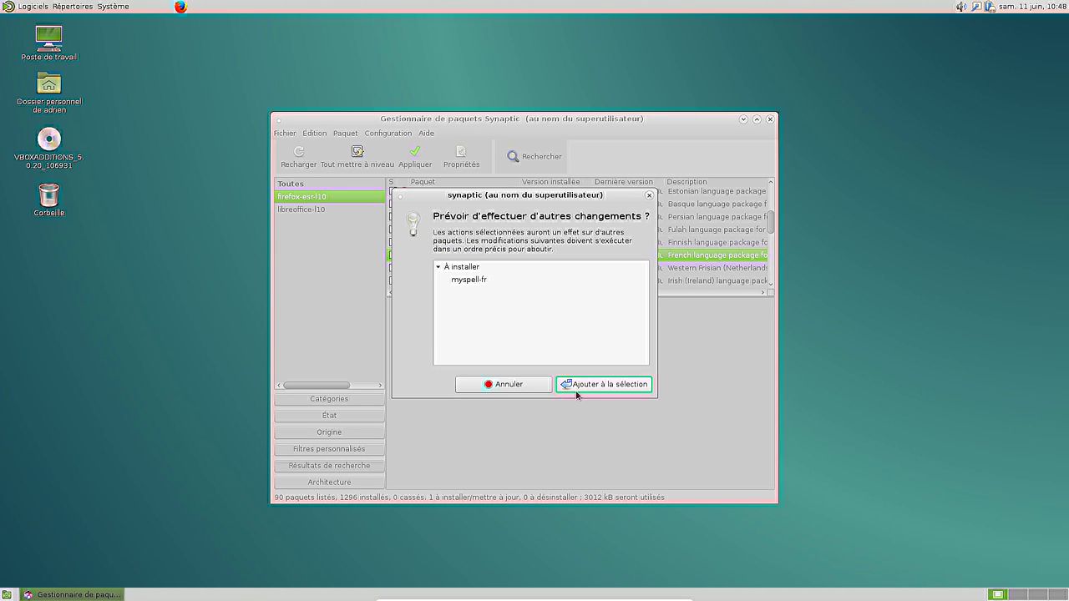
pyautogui.click(577, 385)
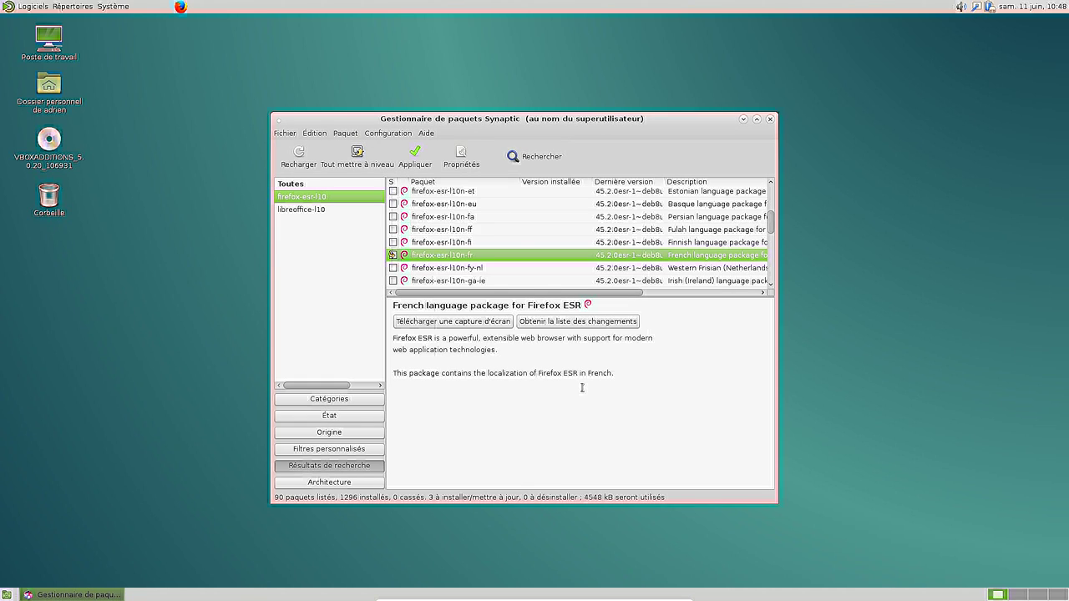
# Search the packages for "thunderbird" and browse the results to the Icedove language packages.
pyautogui.click(533, 167)
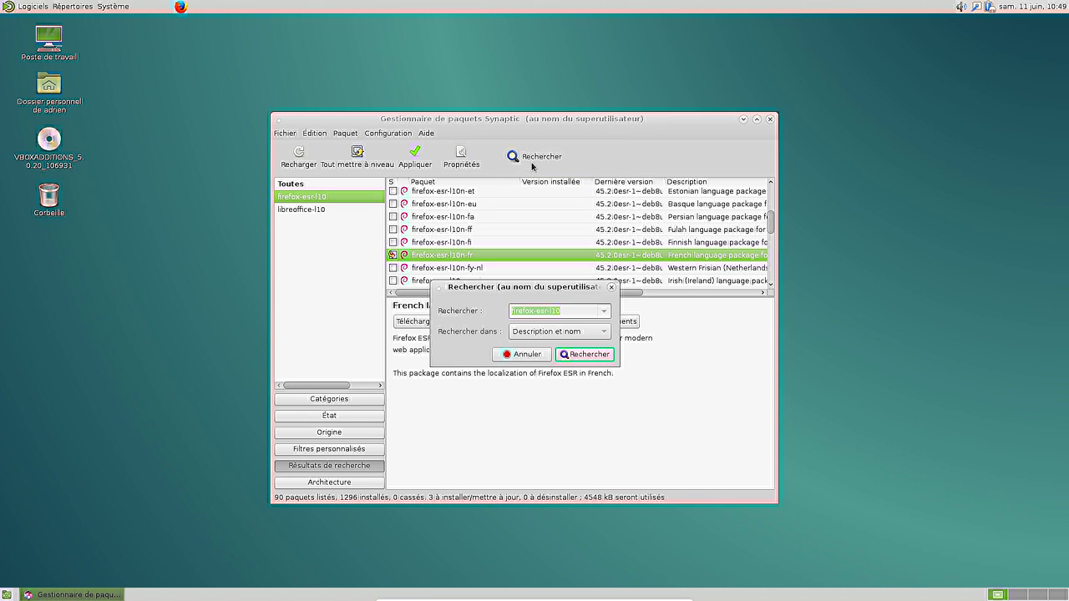
pyautogui.write('hunspell')
pyautogui.press('Return')
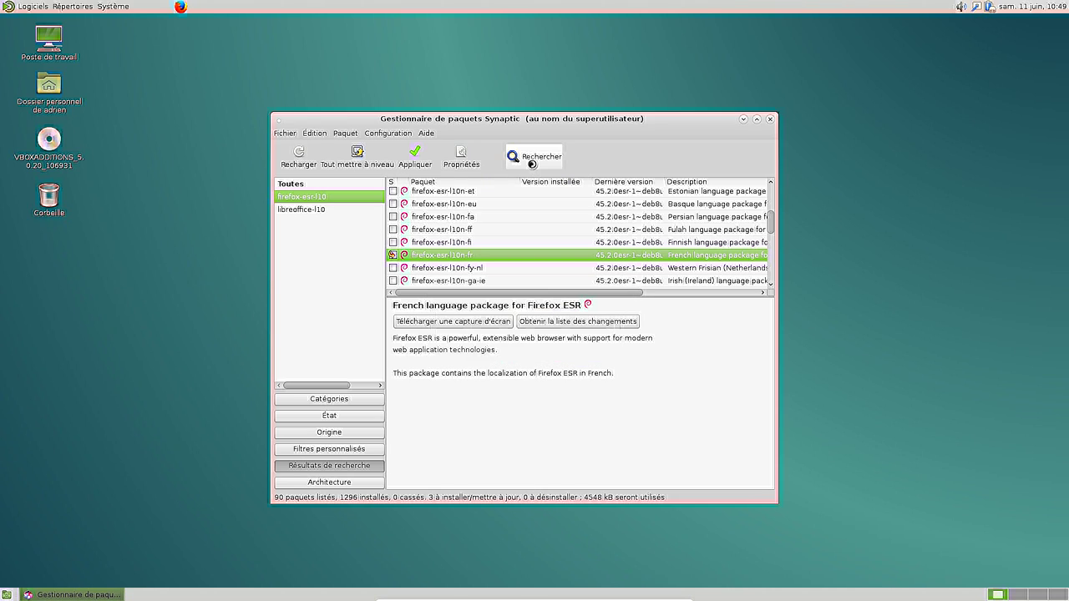
pyautogui.scroll(-1, 551, 241)
pyautogui.moveTo(771, 200); pyautogui.dragTo(773, 270)
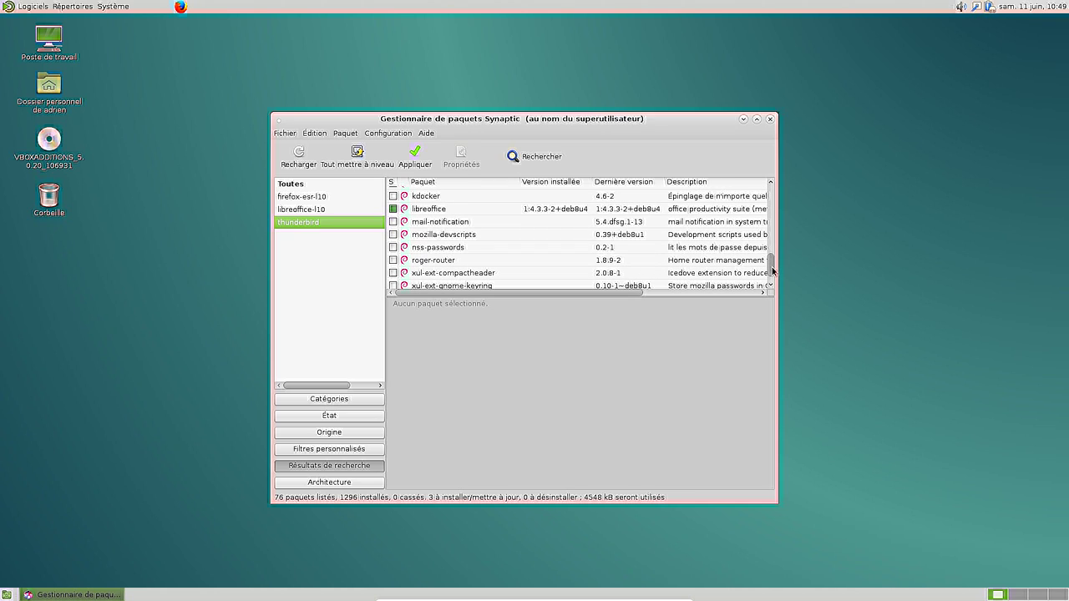
pyautogui.moveTo(773, 270); pyautogui.dragTo(771, 232)
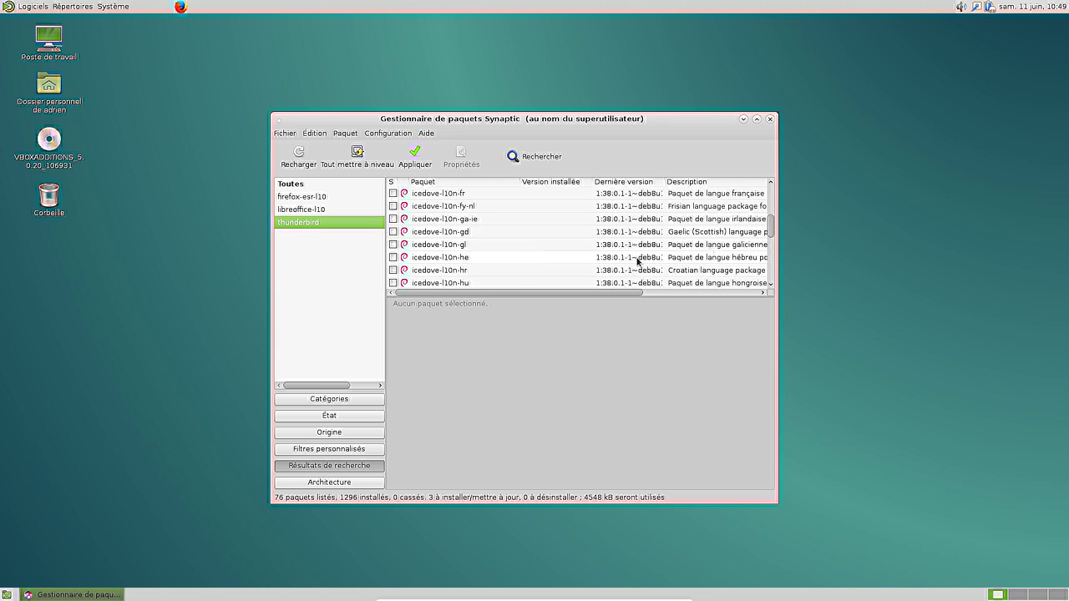
# Mark the French language package icedove-l10n-fr for installation, accepting icedove and iceowl-extension as additional packages.
pyautogui.click(500, 260)
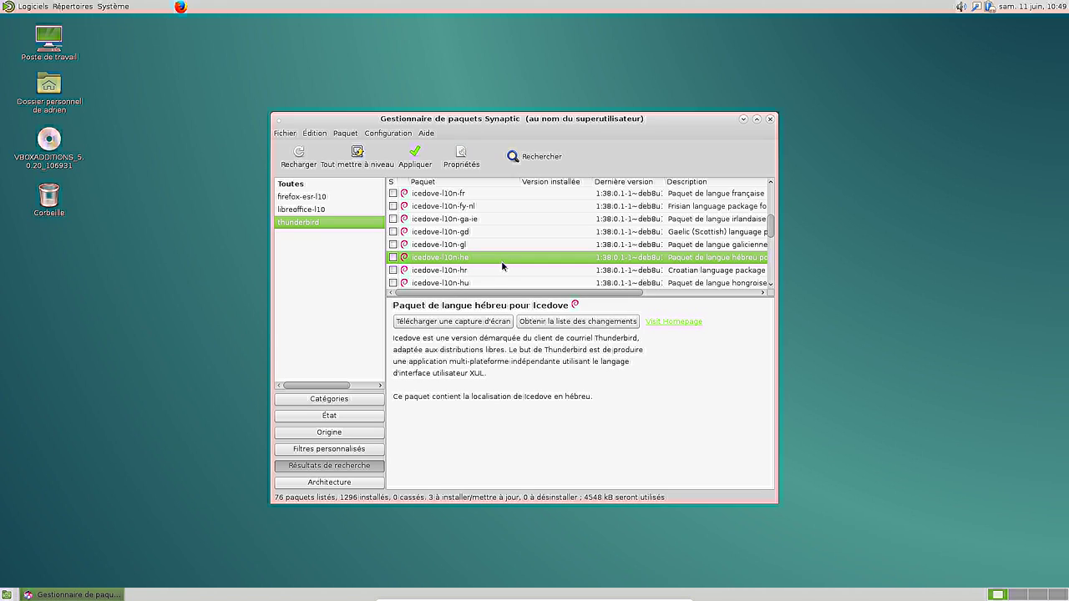
pyautogui.scroll(-3, 502, 262)
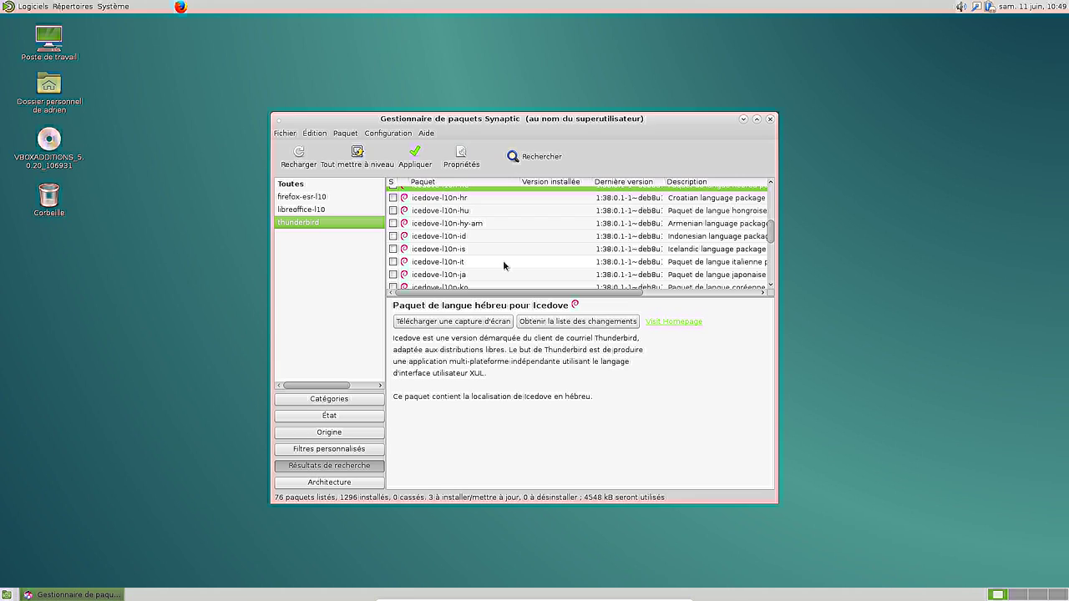
pyautogui.scroll(-1, 504, 266)
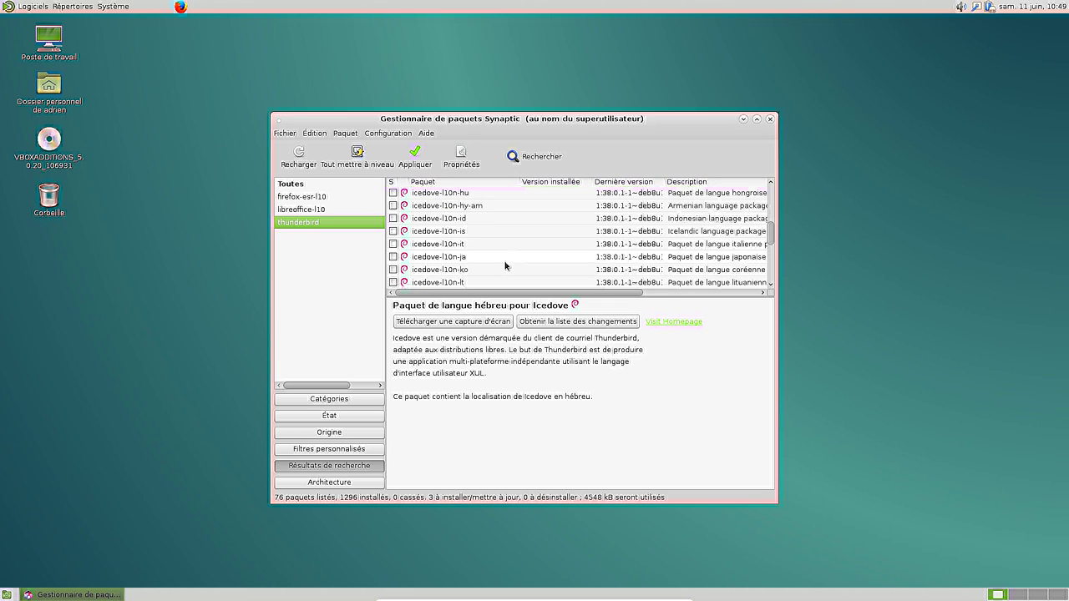
pyautogui.scroll(-3, 505, 266)
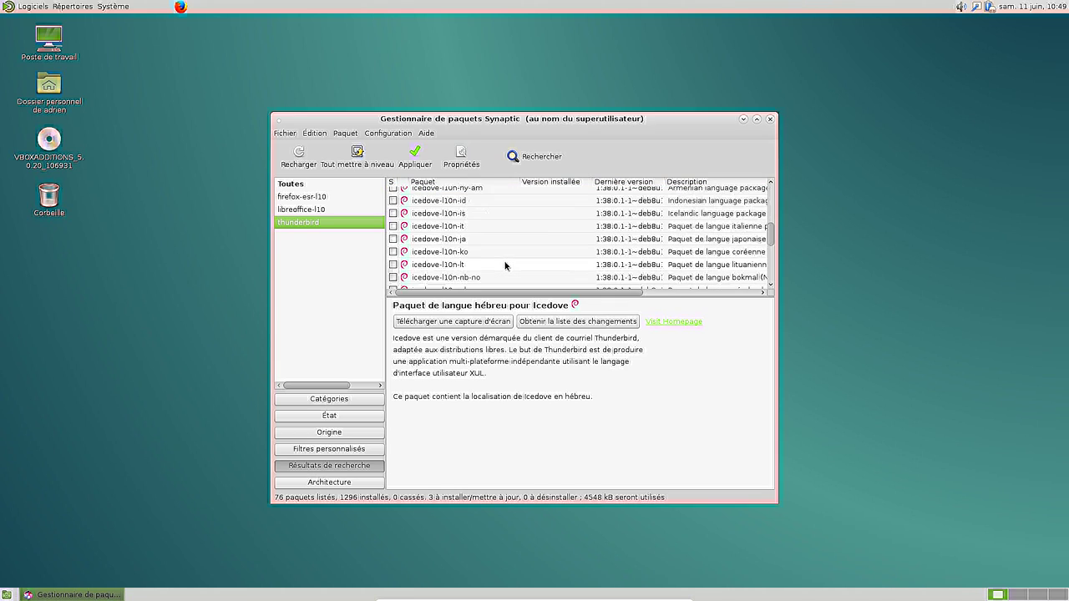
pyautogui.scroll(3, 504, 266)
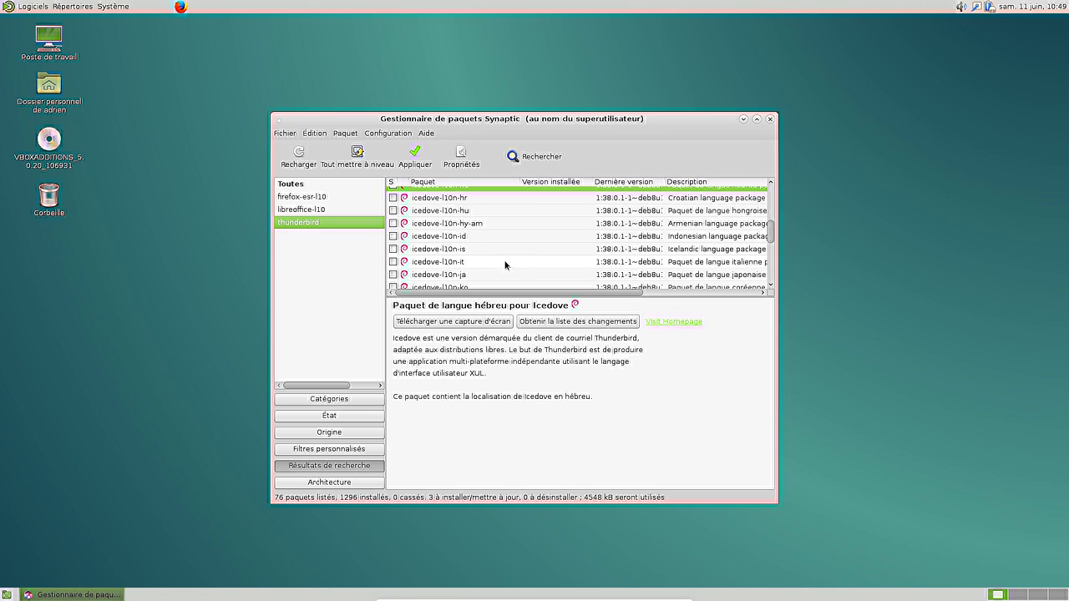
pyautogui.scroll(3, 484, 262)
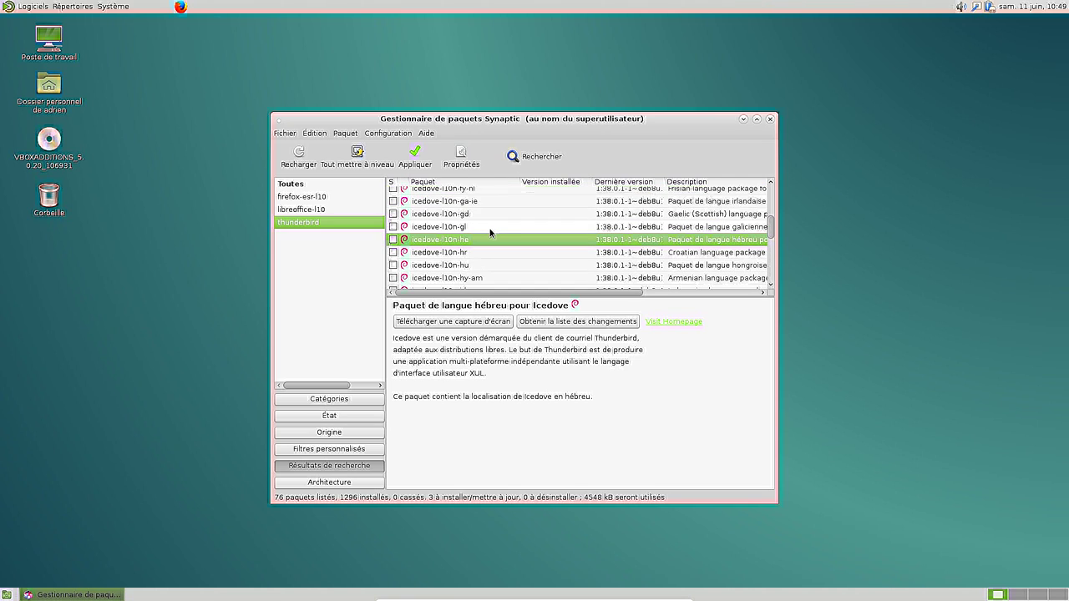
pyautogui.scroll(3, 491, 233)
pyautogui.rightClick(478, 230)
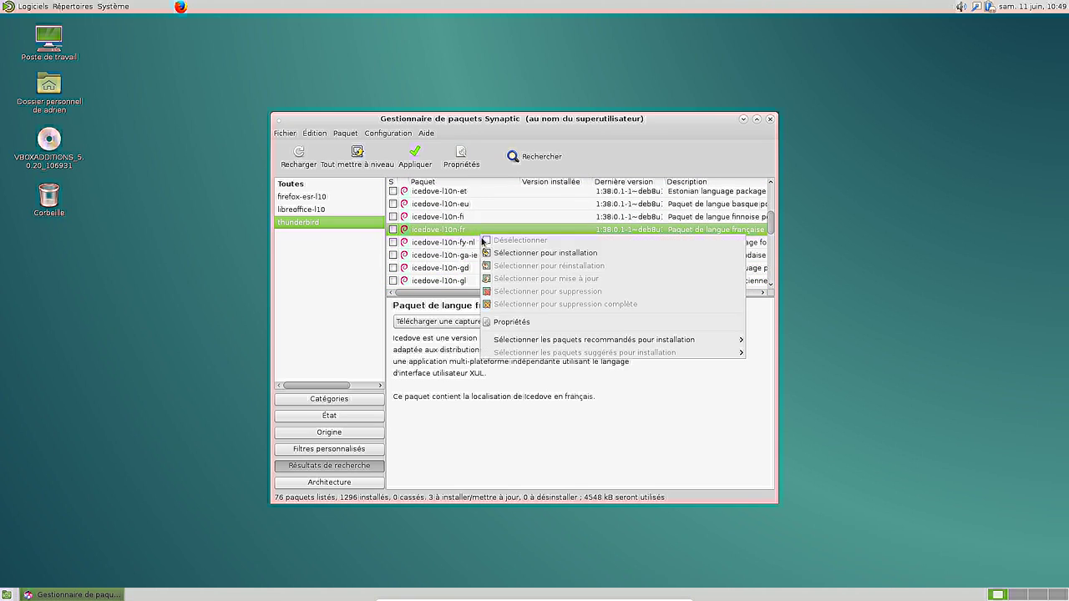
pyautogui.click(505, 254)
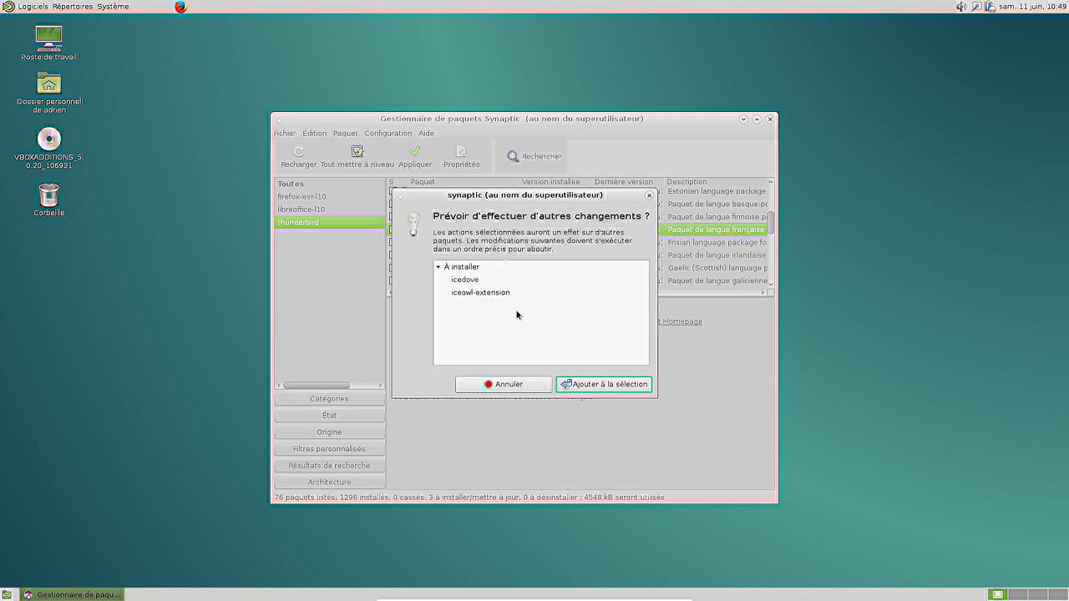
pyautogui.click(607, 384)
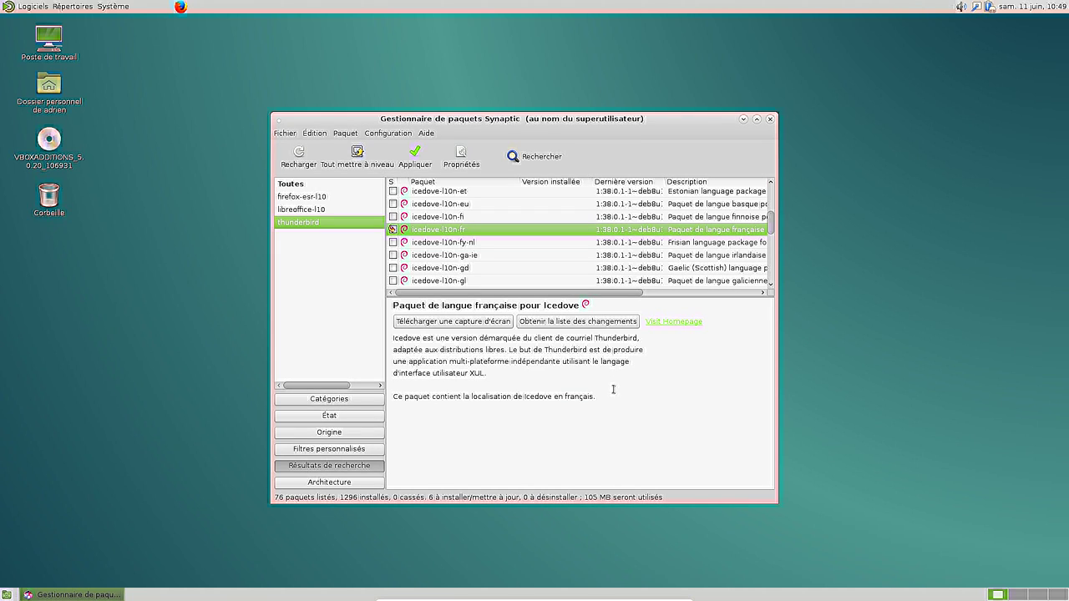
# Search for "vlc" and mark the vlc media player package for installation together with its required dependencies.
pyautogui.click(541, 159)
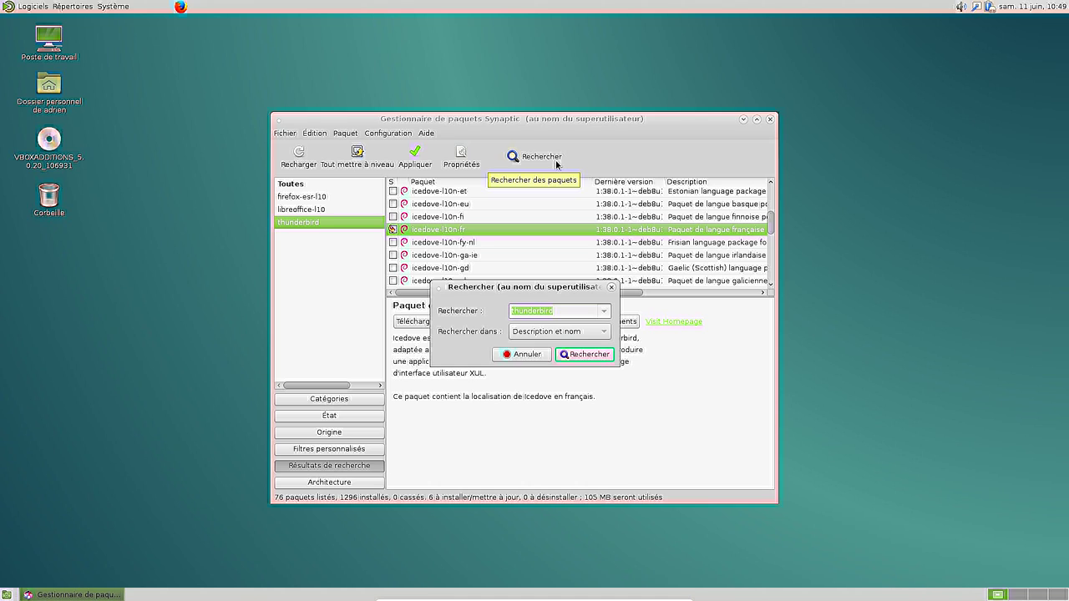
pyautogui.write('vlc')
pyautogui.press('Return')
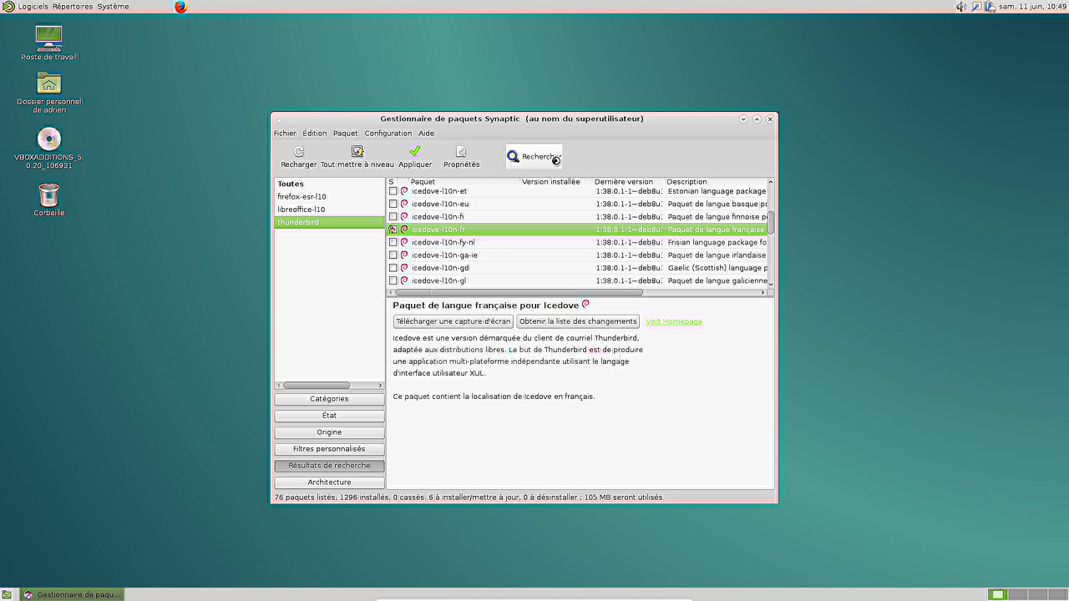
pyautogui.scroll(-12, 503, 287)
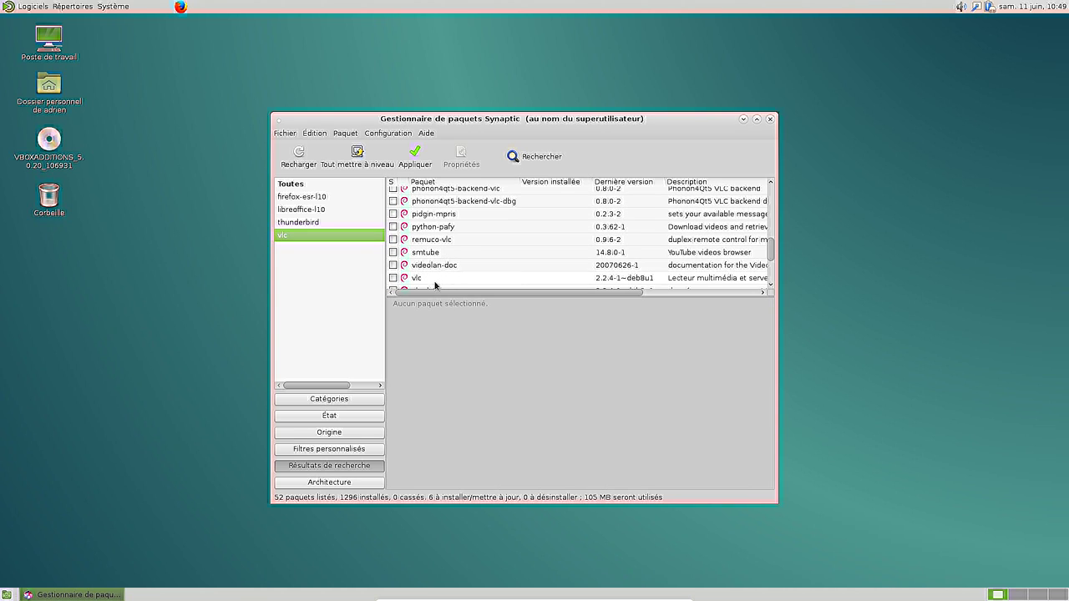
pyautogui.rightClick(435, 283)
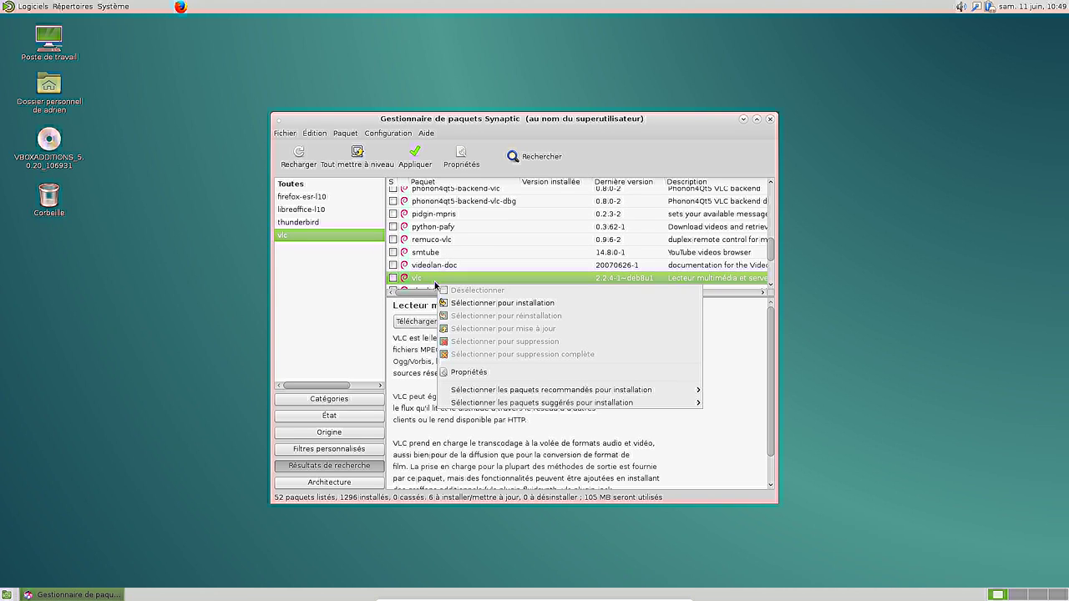
pyautogui.click(499, 306)
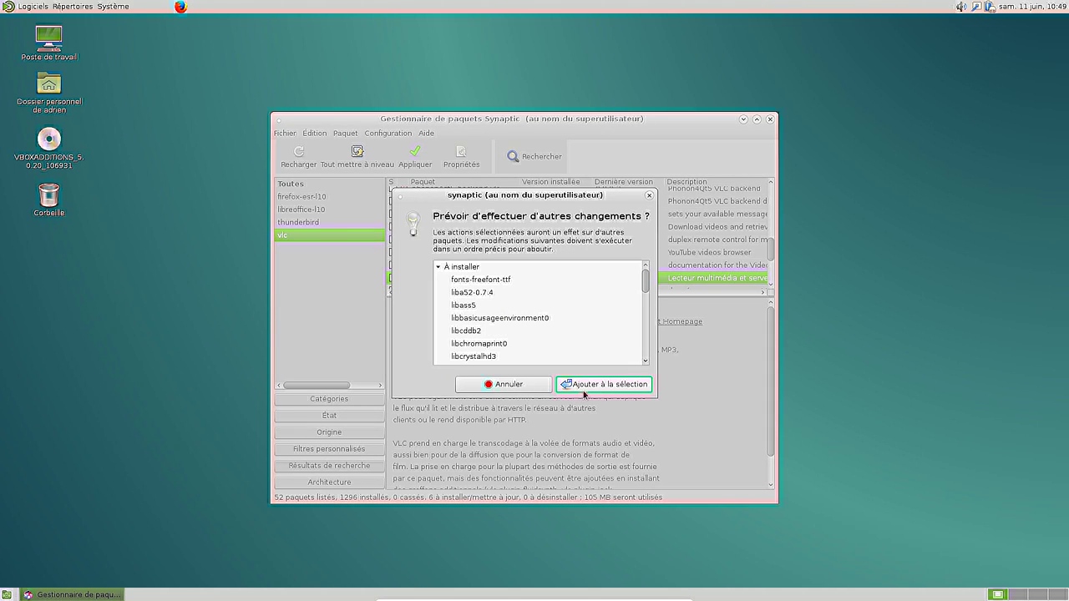
pyautogui.click(591, 386)
# Search for "clementine" and mark the clementine music player for installation, reviewing and accepting its additional packages.
pyautogui.click(534, 163)
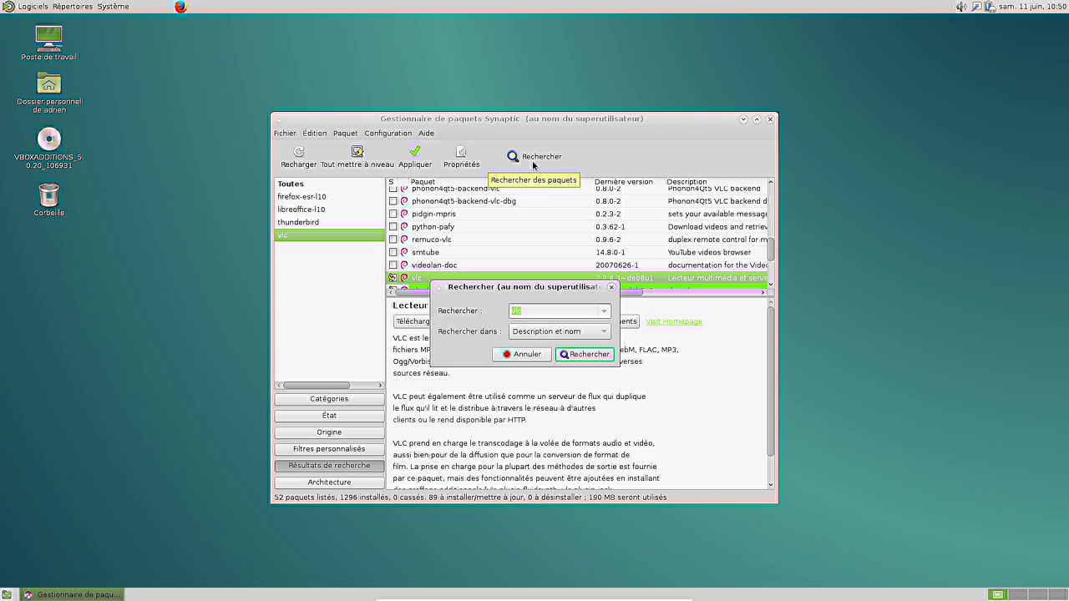
pyautogui.write('c')
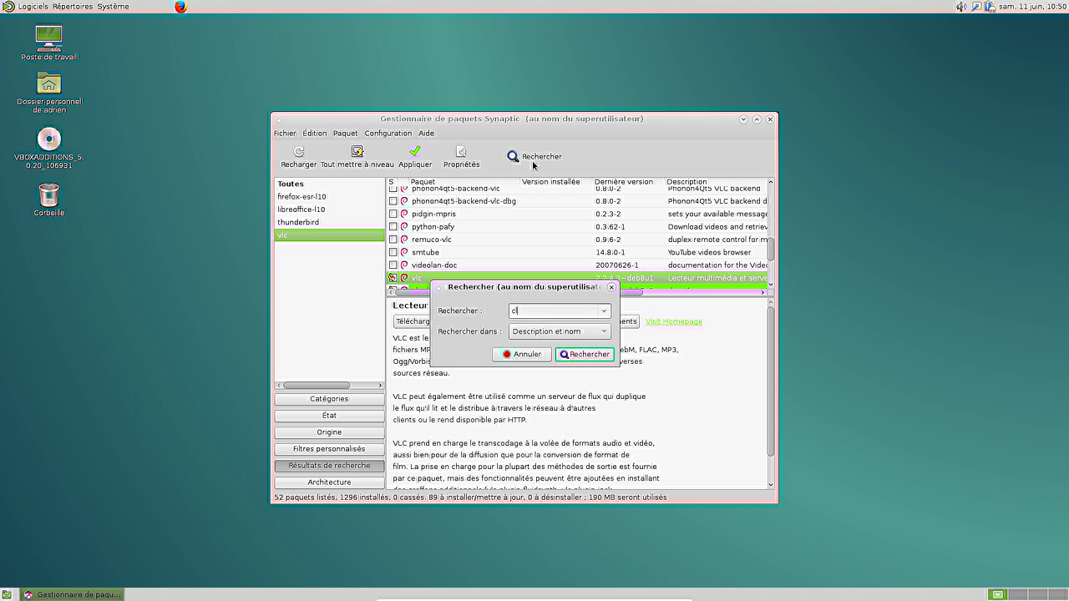
pyautogui.write('lementine')
pyautogui.press('Return')
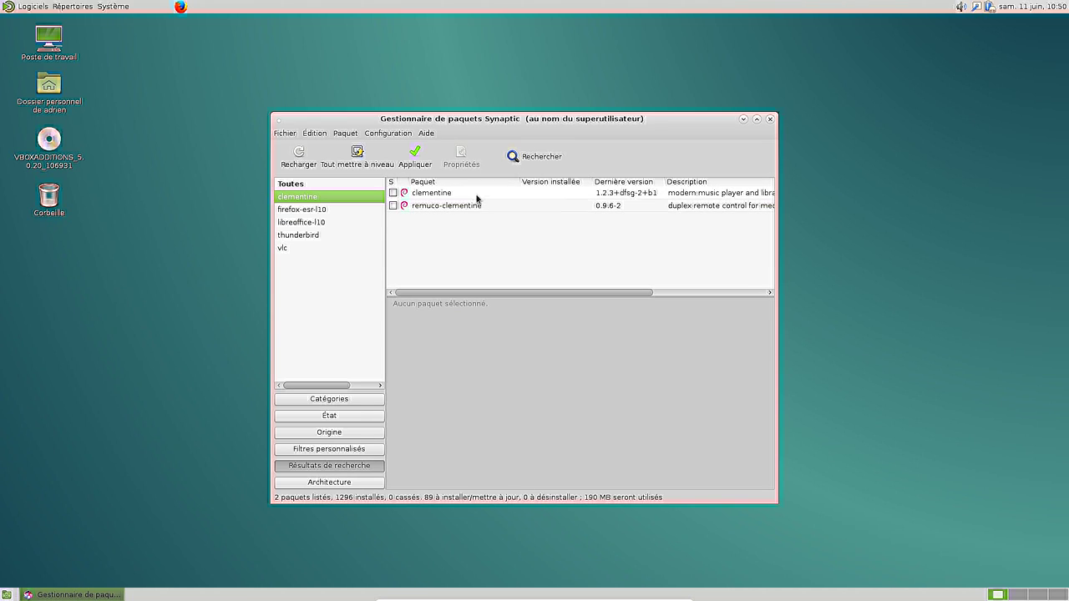
pyautogui.rightClick(477, 195)
pyautogui.click(535, 218)
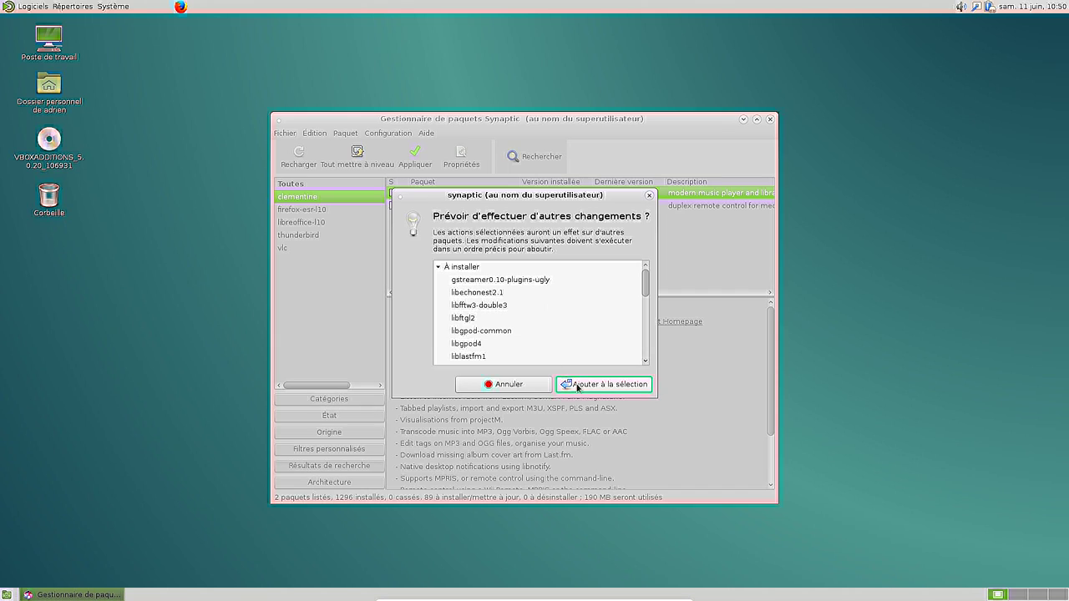
pyautogui.moveTo(645, 282); pyautogui.dragTo(652, 360)
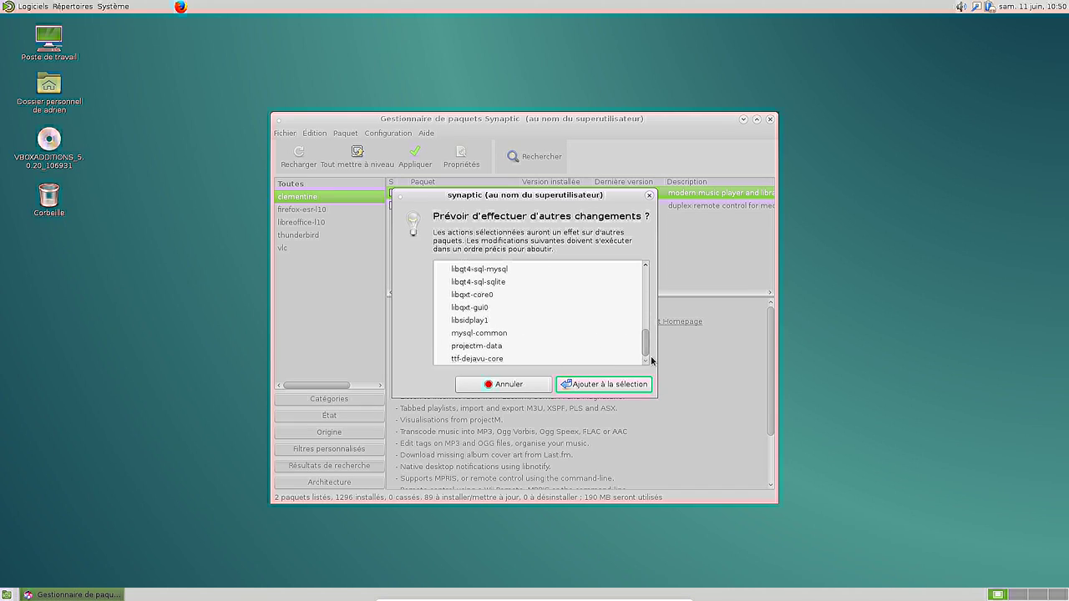
pyautogui.click(609, 386)
# Apply all marked package installations, confirm the summary, and move the installation progress window away from the desktop's centre.
pyautogui.click(415, 156)
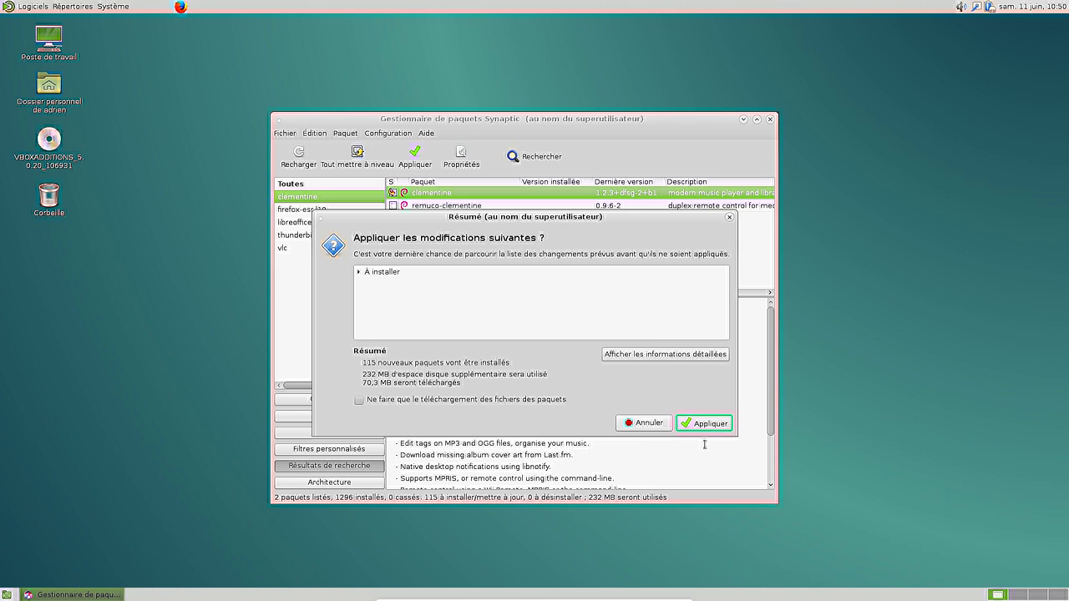
pyautogui.click(705, 424)
pyautogui.click(445, 331)
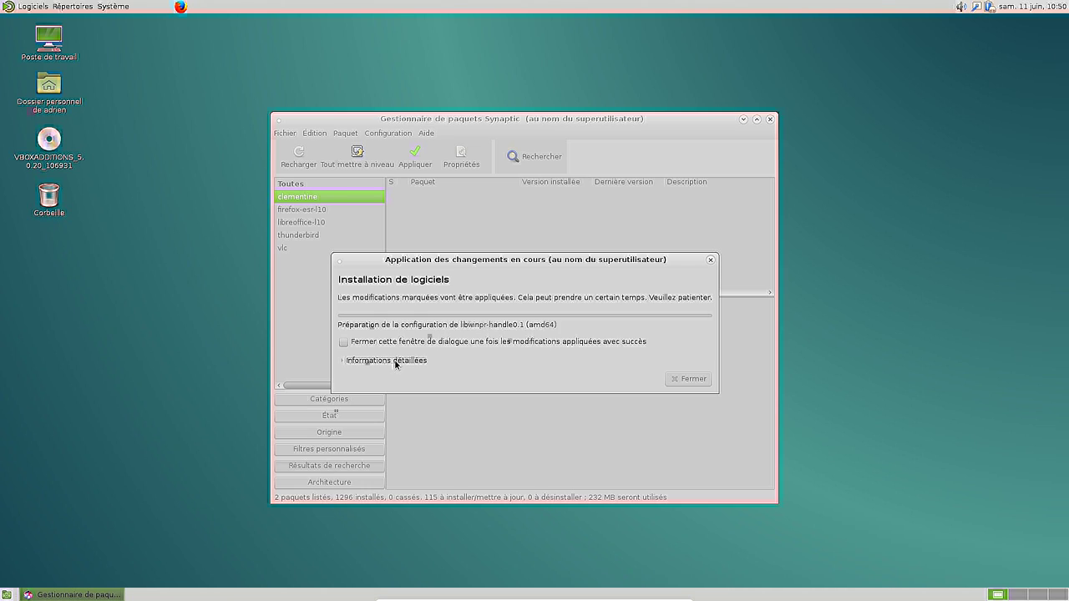
pyautogui.moveTo(465, 261); pyautogui.dragTo(509, 207)
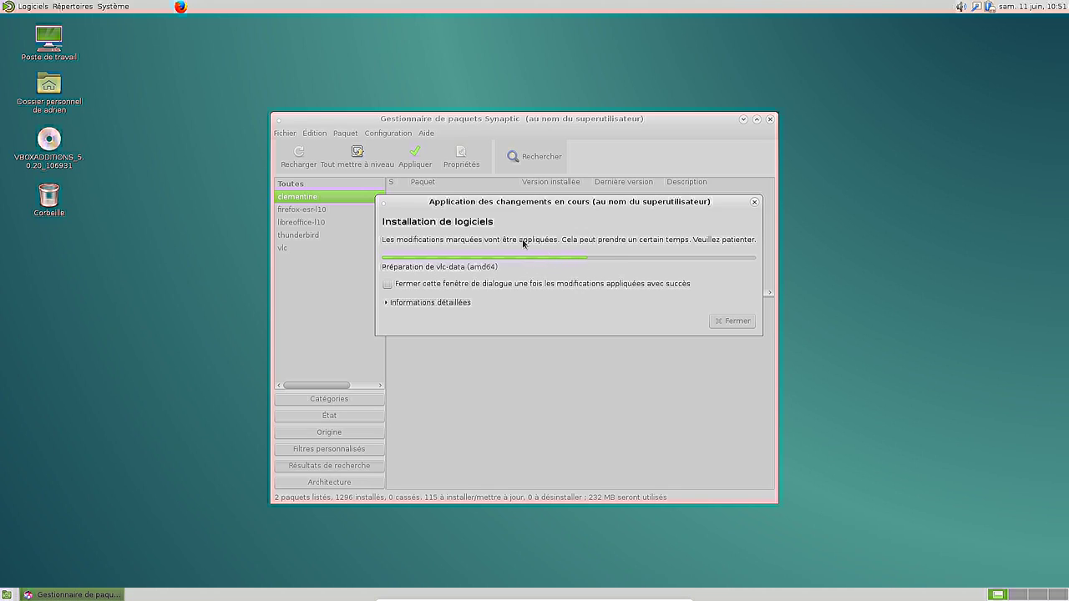
# Launch the VLC media player from the sound and video applications and accept its privacy and network access policy.
pyautogui.click(32, 6)
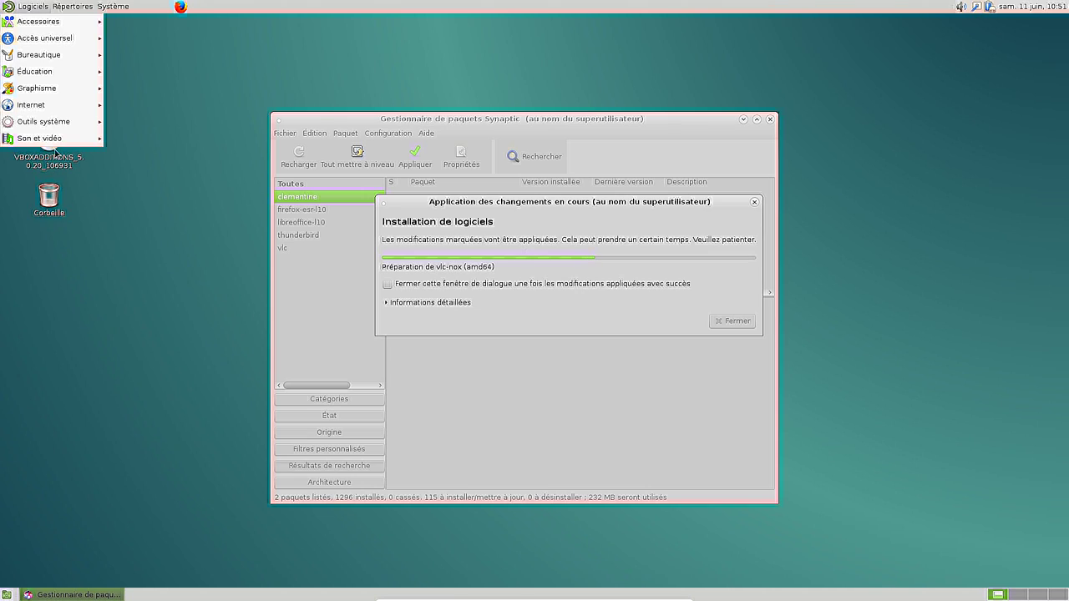
pyautogui.moveTo(56, 144)
pyautogui.moveTo(93, 141)
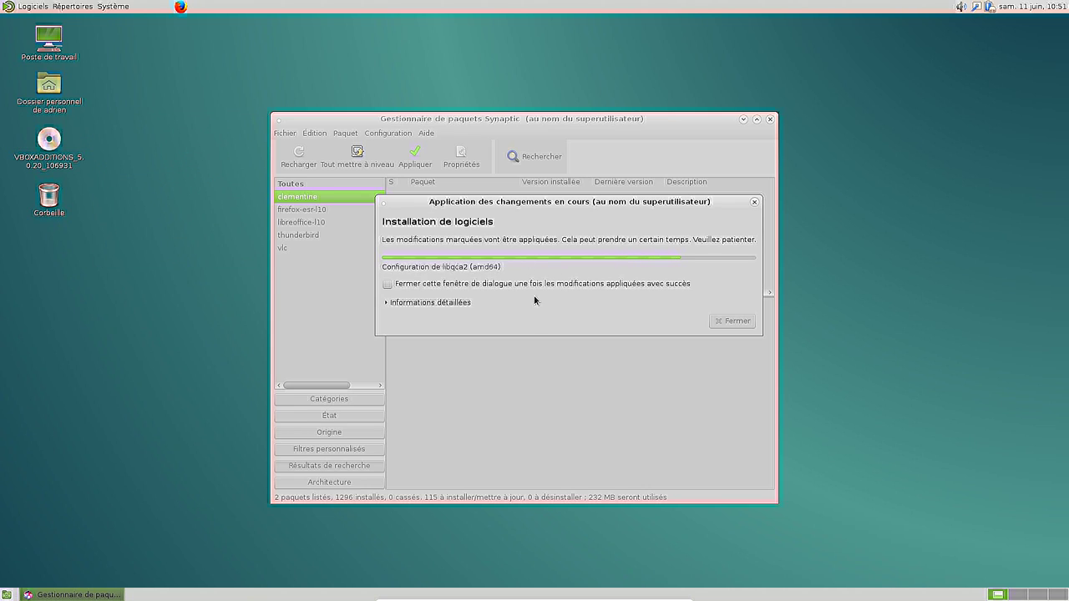
pyautogui.click(619, 385)
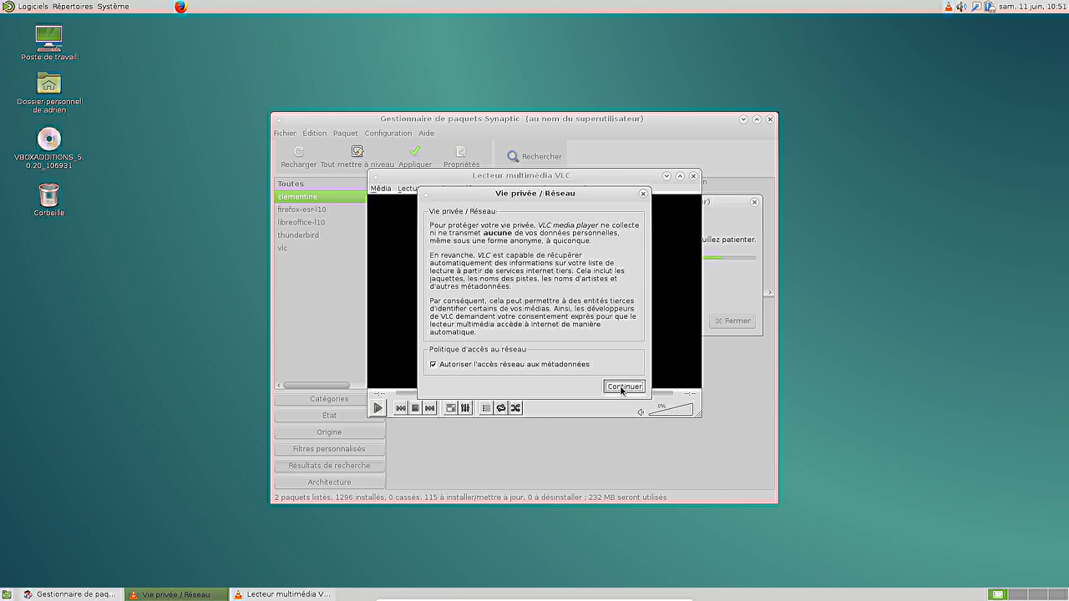
# View VLC's version information in its about window, and close the media player.
pyautogui.click(584, 189)
pyautogui.click(587, 220)
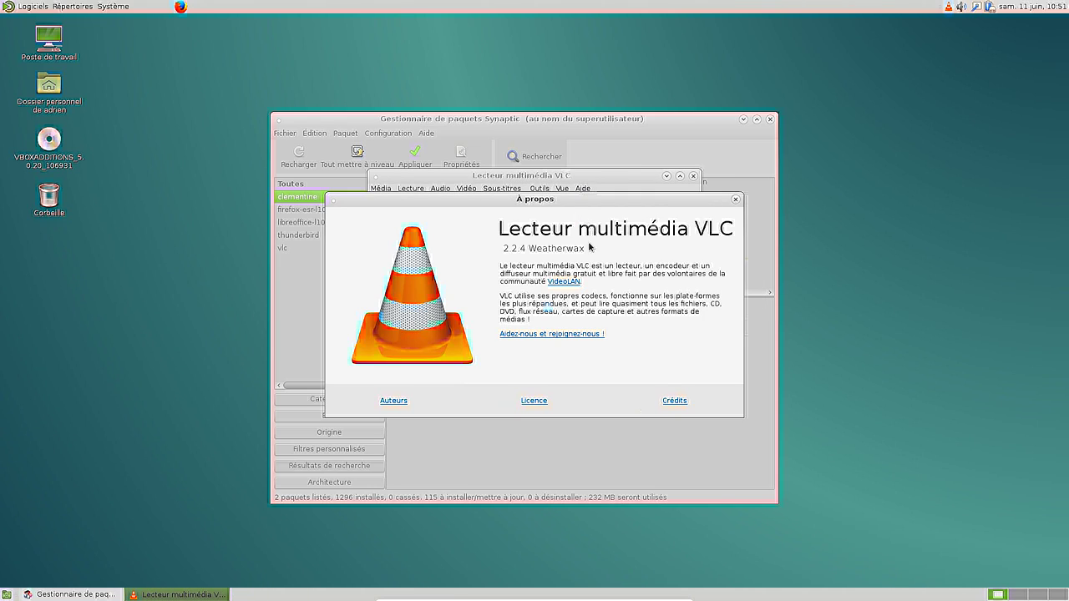
pyautogui.click(736, 200)
pyautogui.click(690, 179)
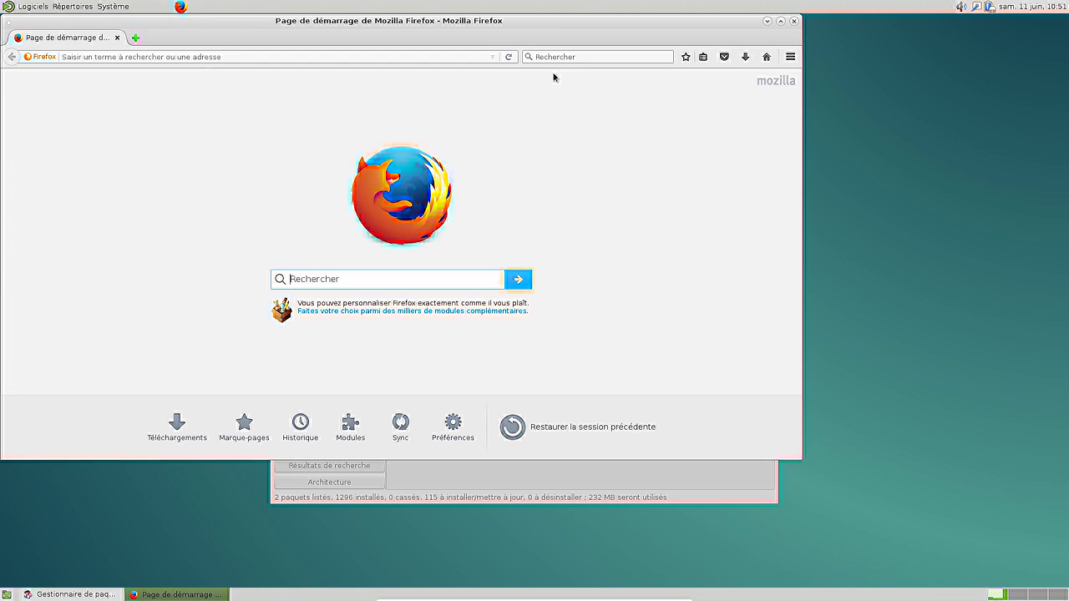
# Switch to Firefox, search the web for "vlc", open the official VideoLAN page and close the browser.
pyautogui.write('lc')
pyautogui.press('Return')
pyautogui.click(127, 89)
pyautogui.press('Home')
pyautogui.write('v')
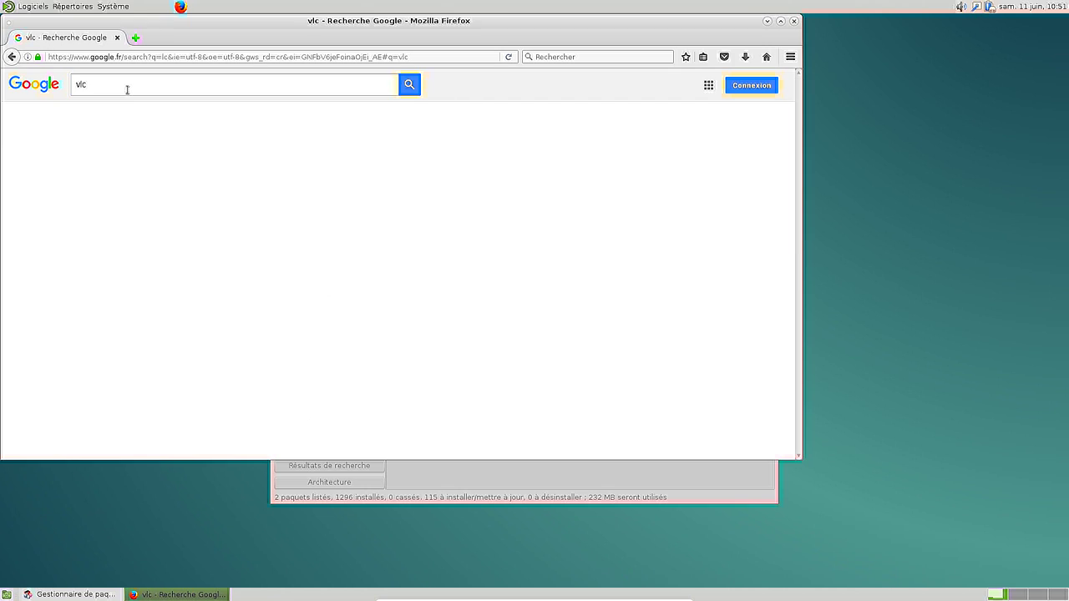
pyautogui.click(276, 269)
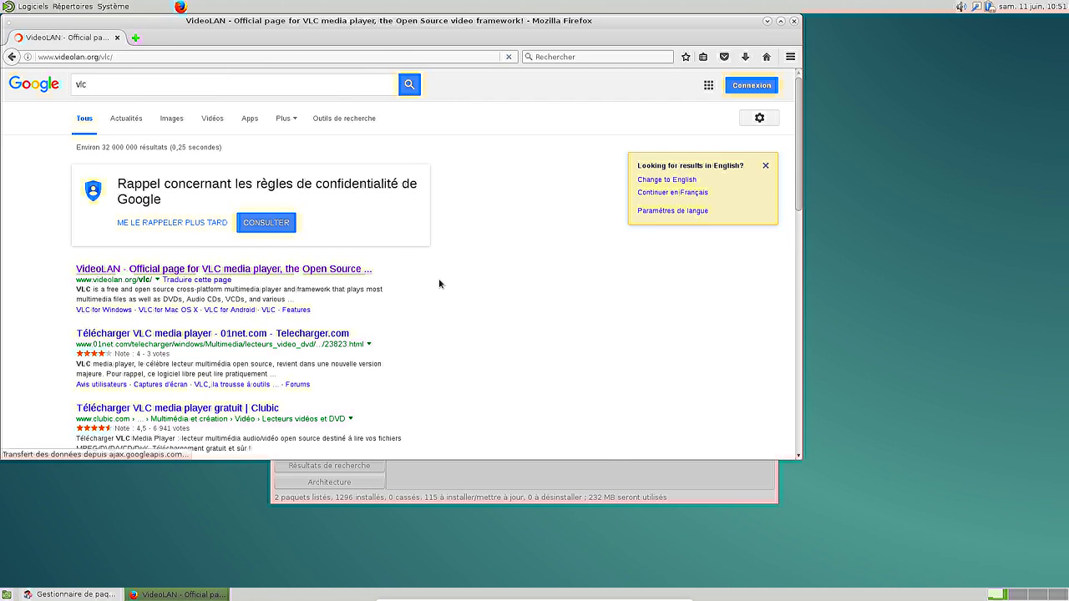
pyautogui.click(794, 22)
# Close the finished installation dialog and launch the Clementine music player.
pyautogui.click(685, 303)
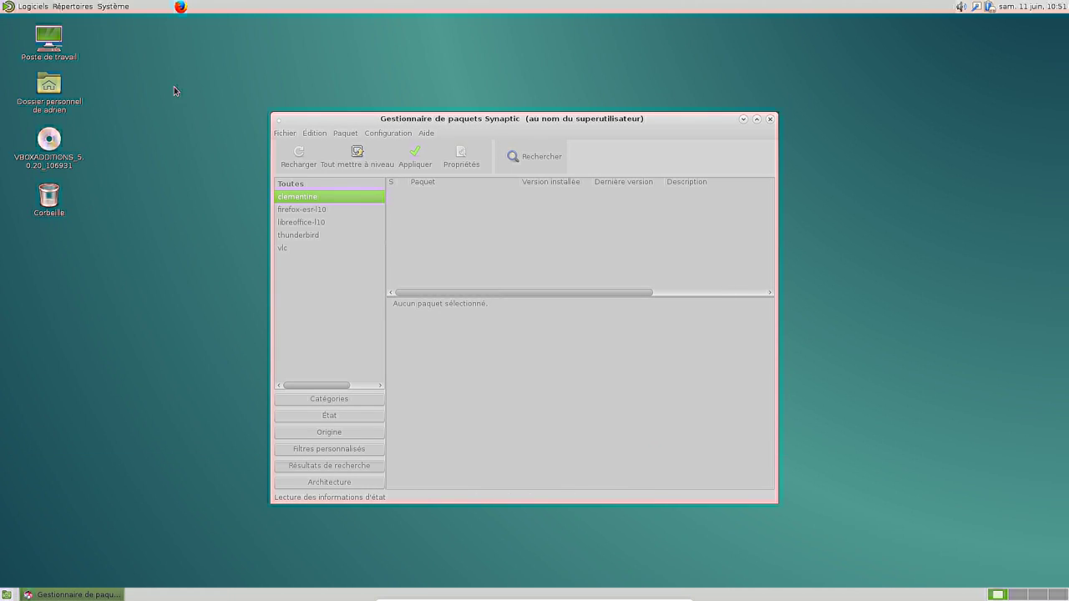
pyautogui.click(33, 6)
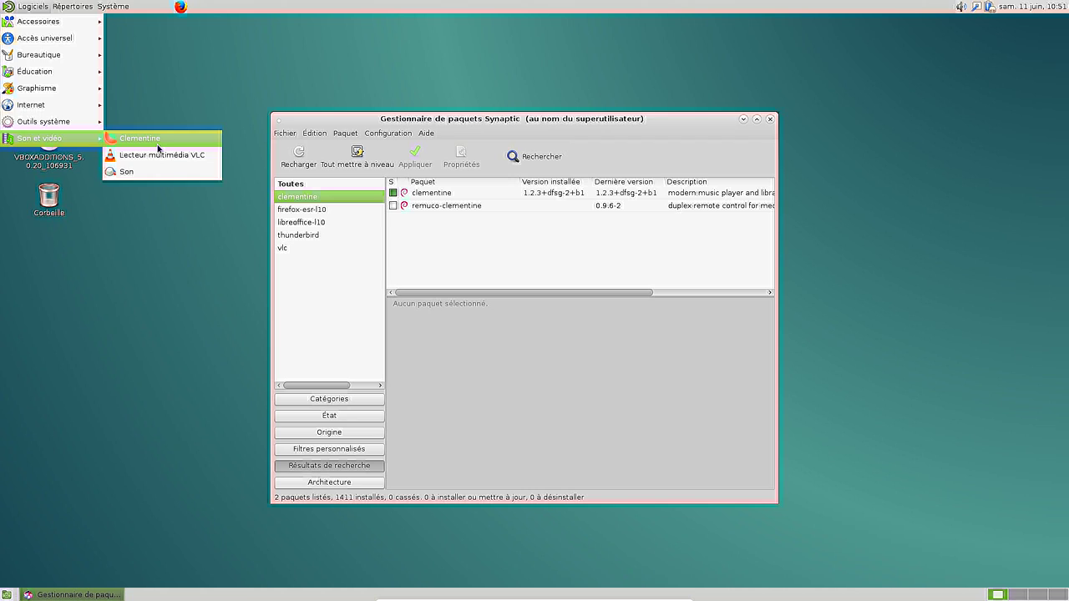
pyautogui.click(157, 147)
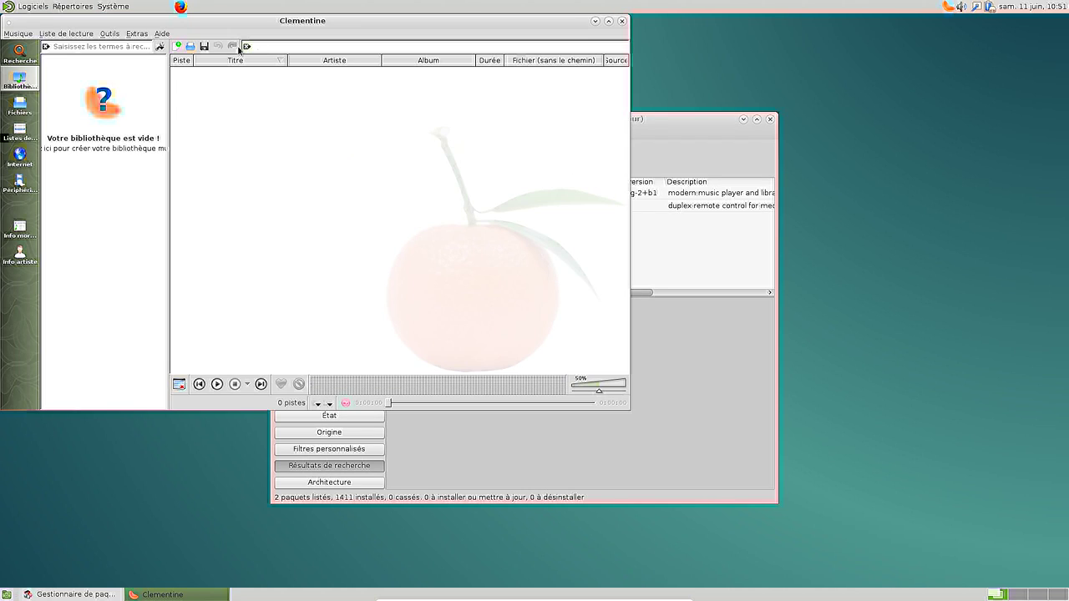
# View Clementine's version information in its about window, and quit the music player.
pyautogui.click(162, 35)
pyautogui.click(176, 47)
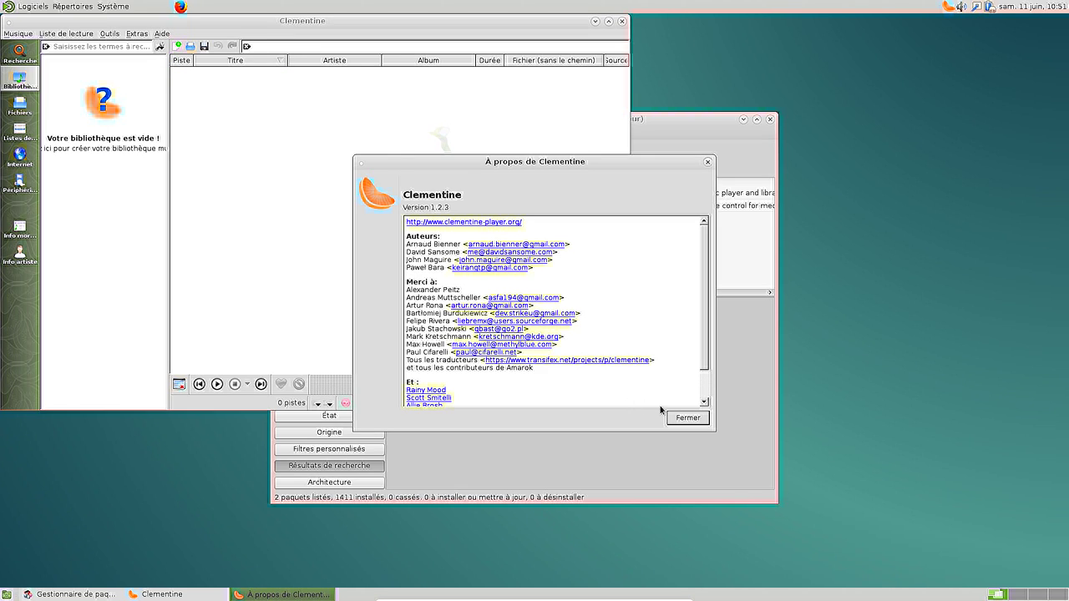
pyautogui.click(688, 418)
pyautogui.click(17, 33)
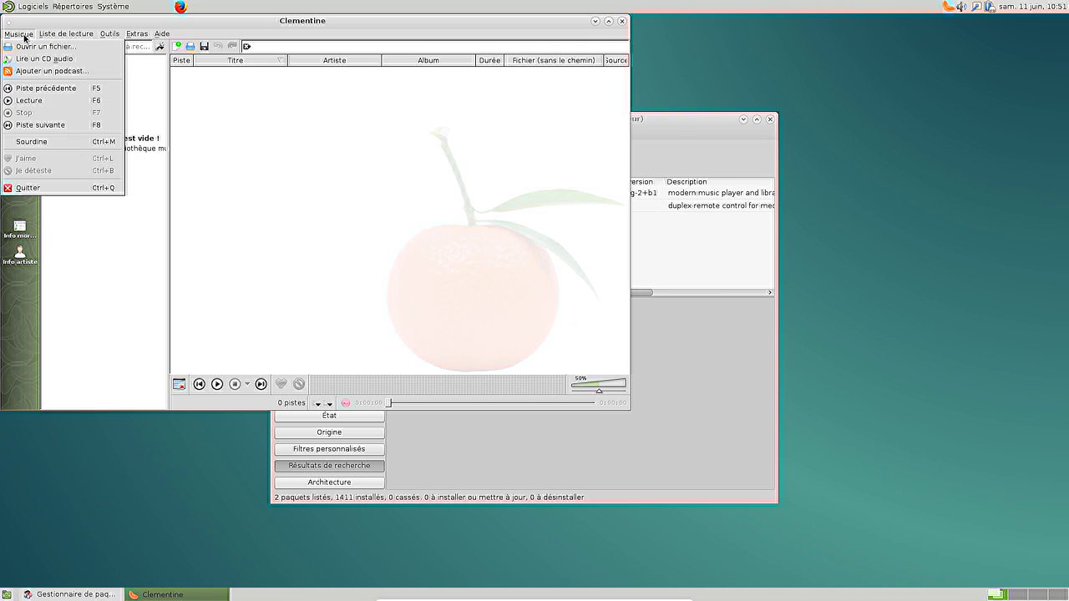
pyautogui.click(34, 189)
# Browse the installed office applications, open LibreOffice Impress to check its interface language, and close it.
pyautogui.click(32, 6)
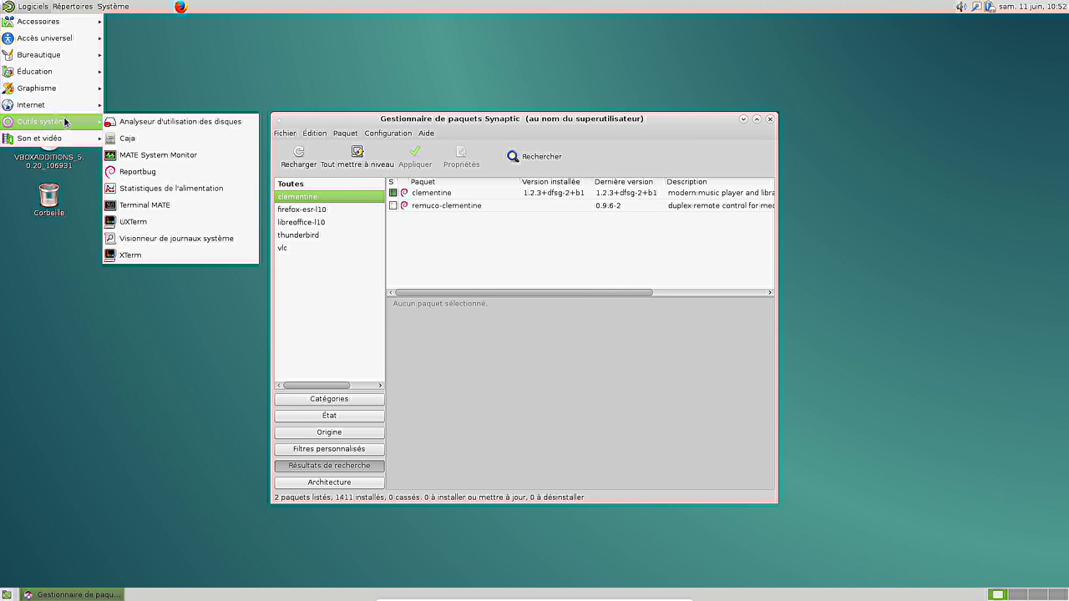
pyautogui.moveTo(64, 107)
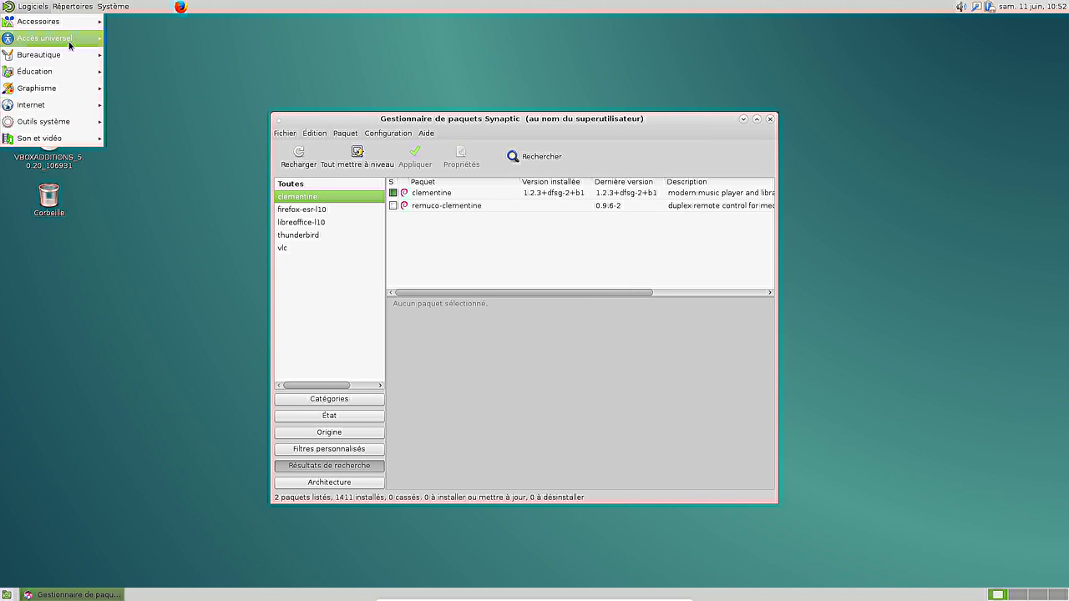
pyautogui.moveTo(64, 56)
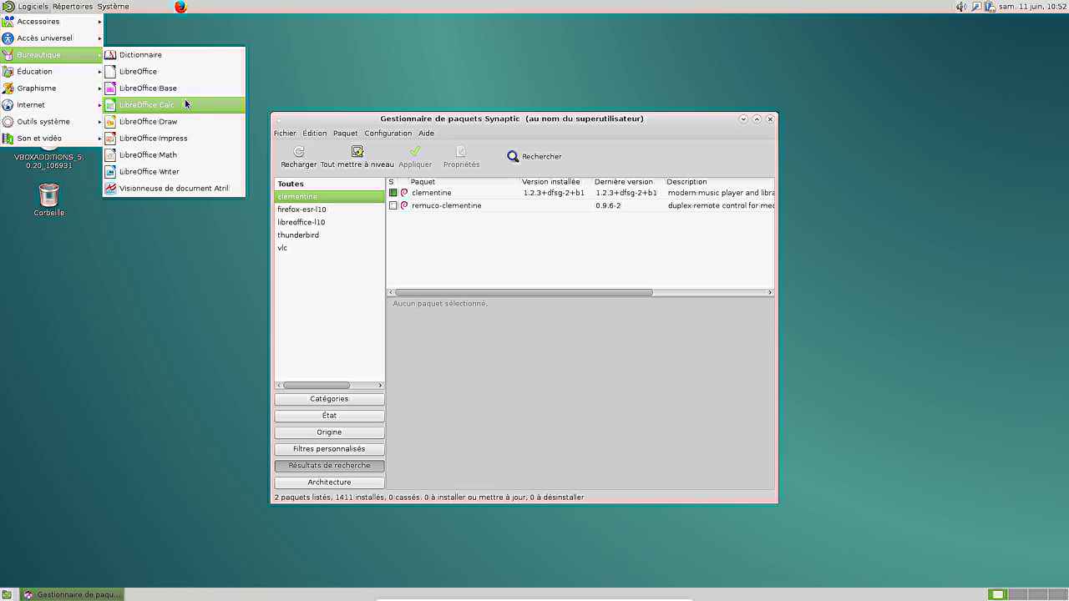
pyautogui.click(191, 140)
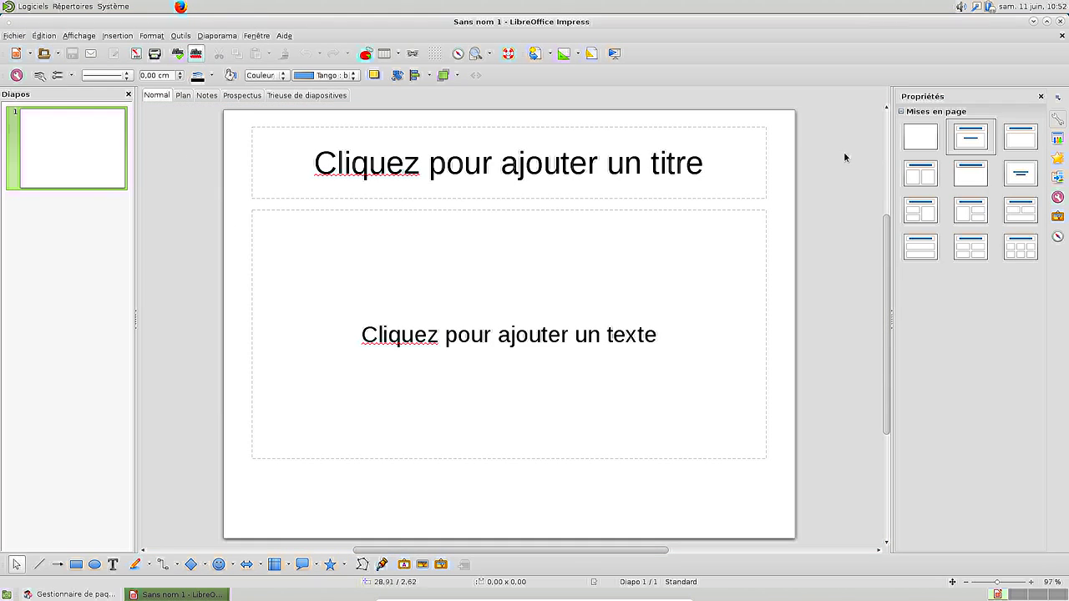
pyautogui.click(1063, 23)
# Browse the graphics and internet applications, launch the Icedove mail client, and dismiss its welcome dialog.
pyautogui.click(30, 6)
pyautogui.moveTo(60, 85)
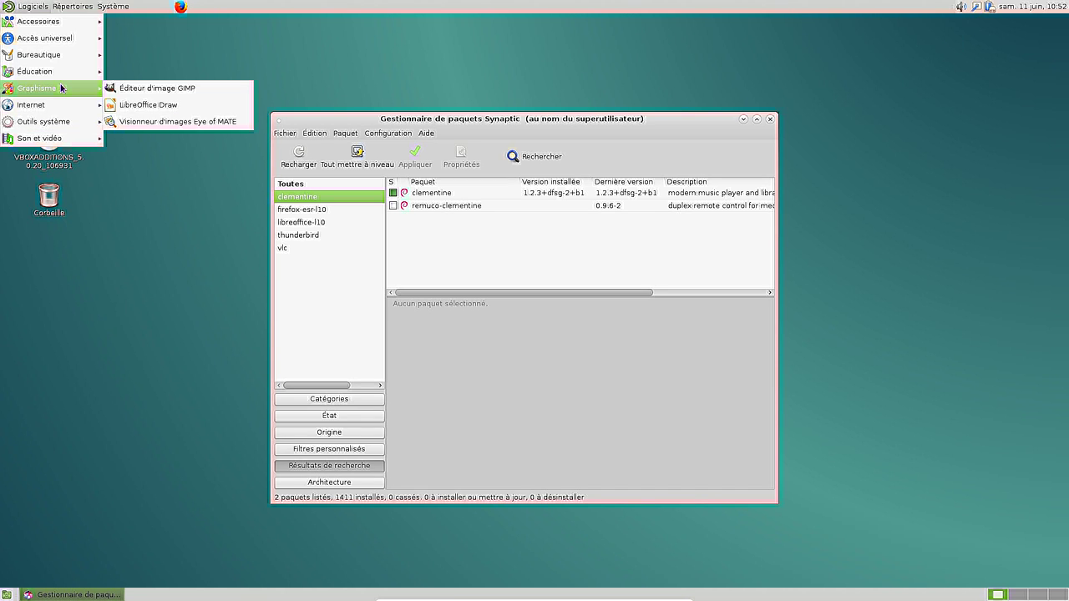
pyautogui.moveTo(62, 110)
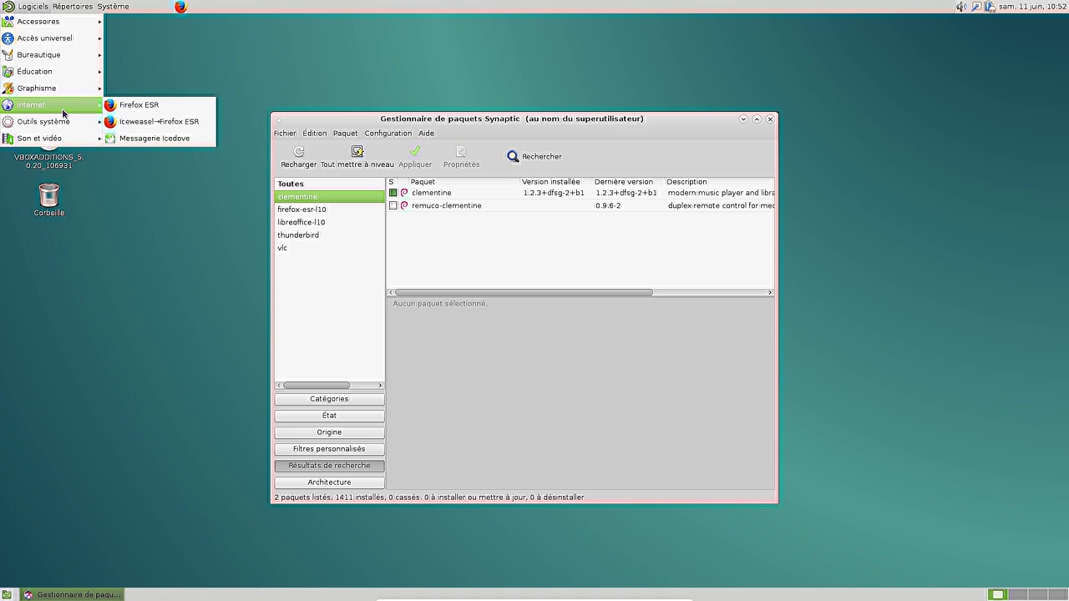
pyautogui.click(209, 138)
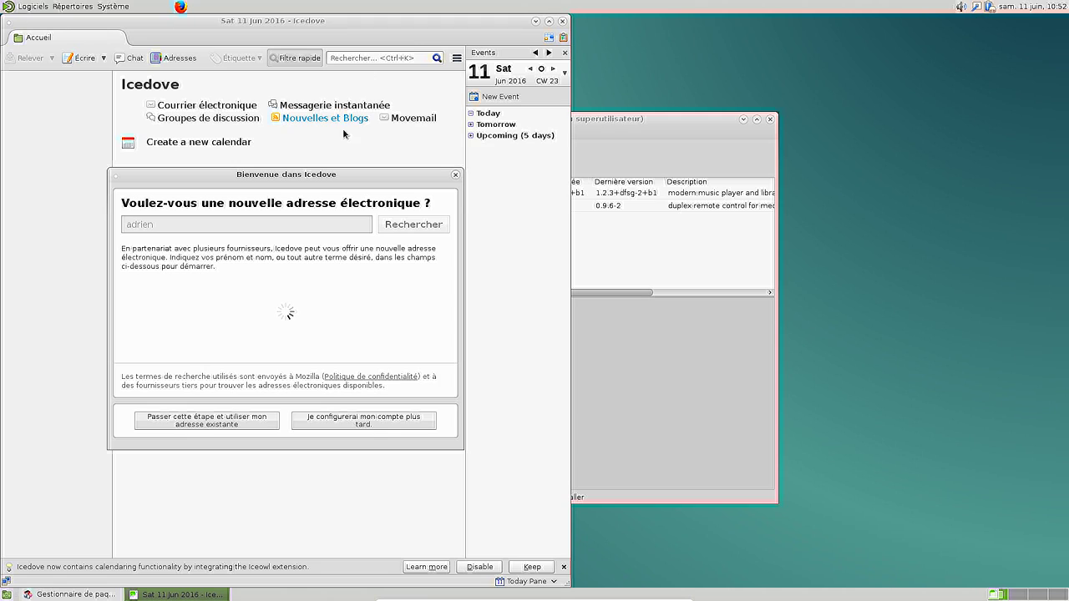
pyautogui.click(455, 174)
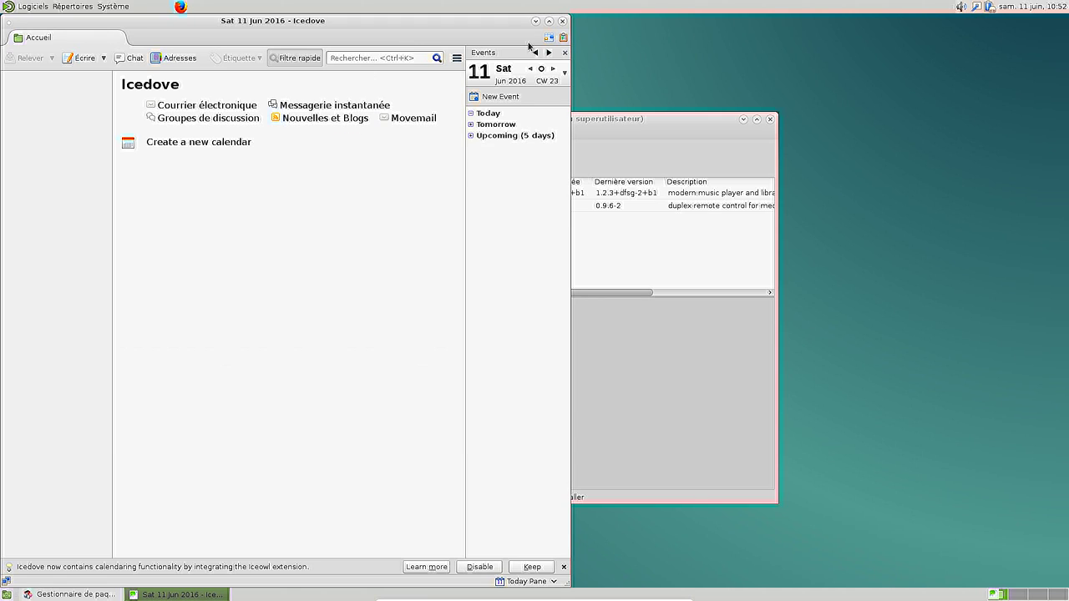
# Maximize and restore the Icedove window, and widen it to about two thirds of the desktop.
pyautogui.click(549, 21)
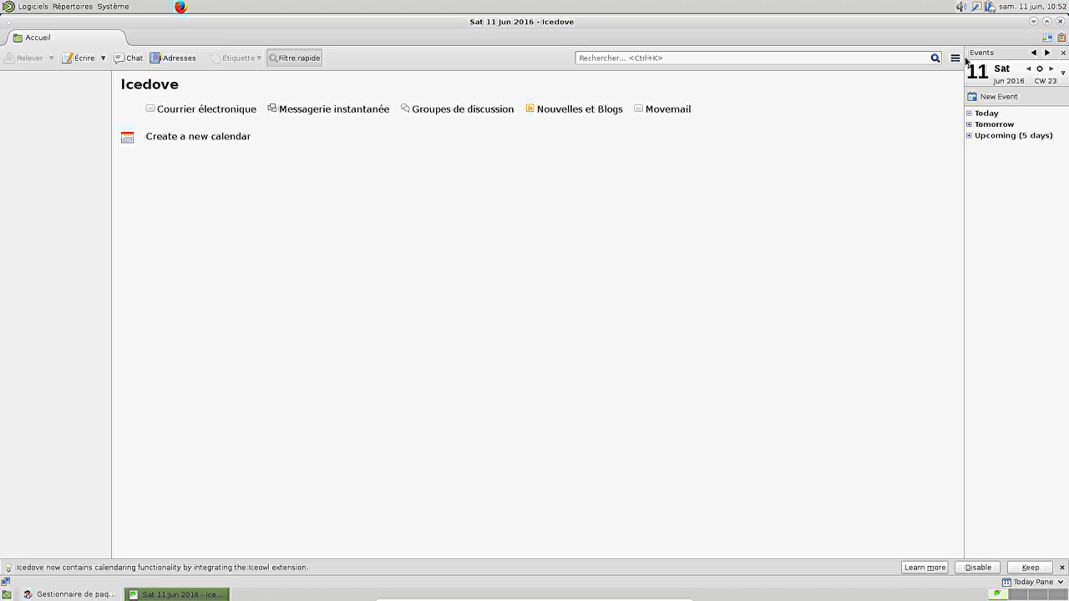
pyautogui.doubleClick(595, 29)
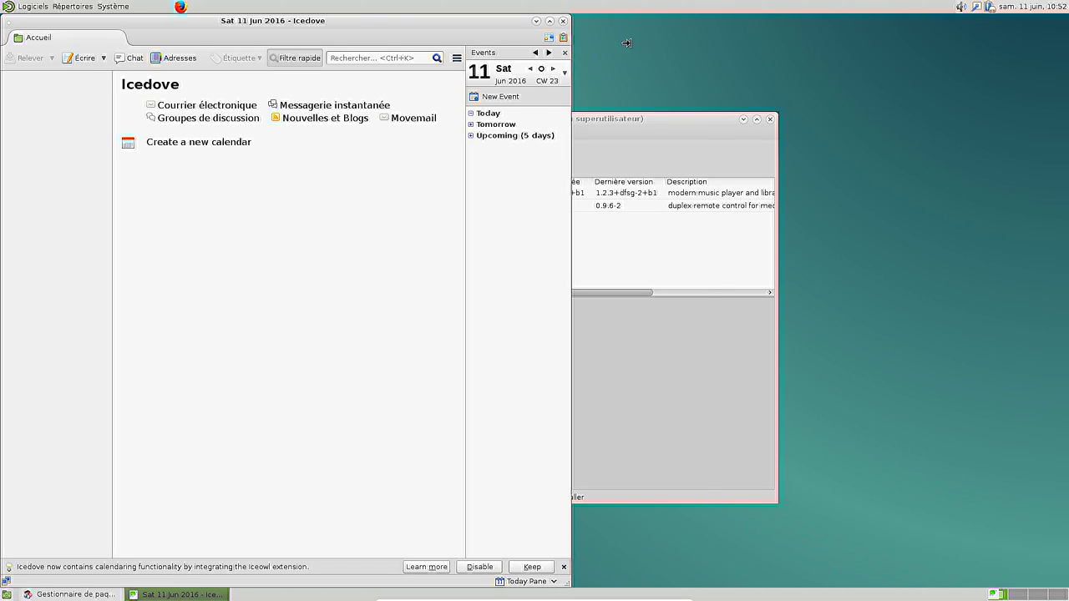
pyautogui.moveTo(626, 43); pyautogui.dragTo(720, 50)
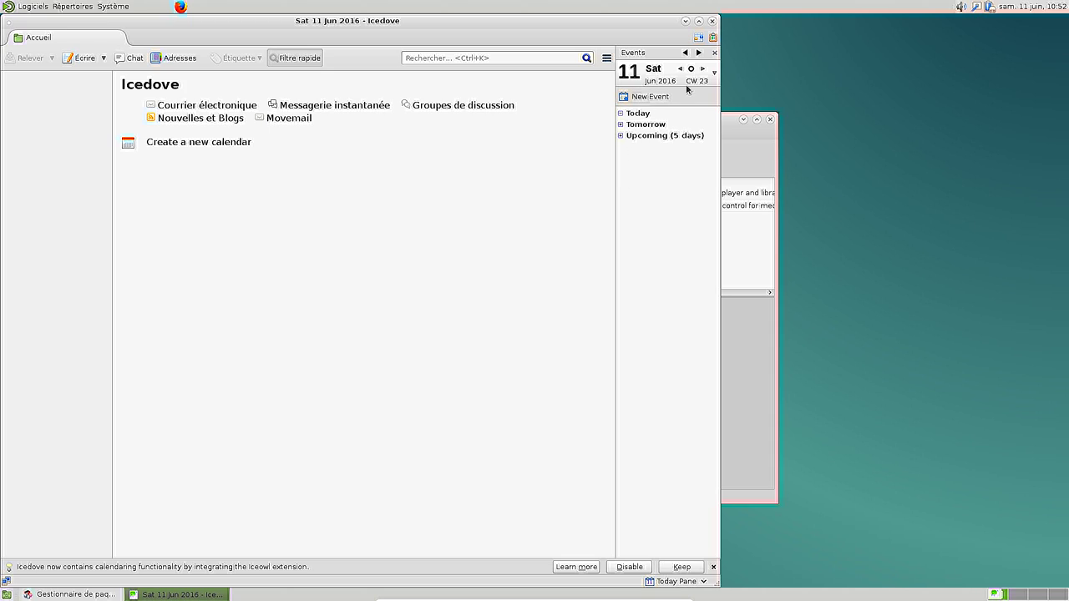
# Move the Synaptic window aside, search its packages for "icedove" and locate iceowl-extension in the results.
pyautogui.moveTo(732, 121); pyautogui.dragTo(960, 126)
pyautogui.click(752, 164)
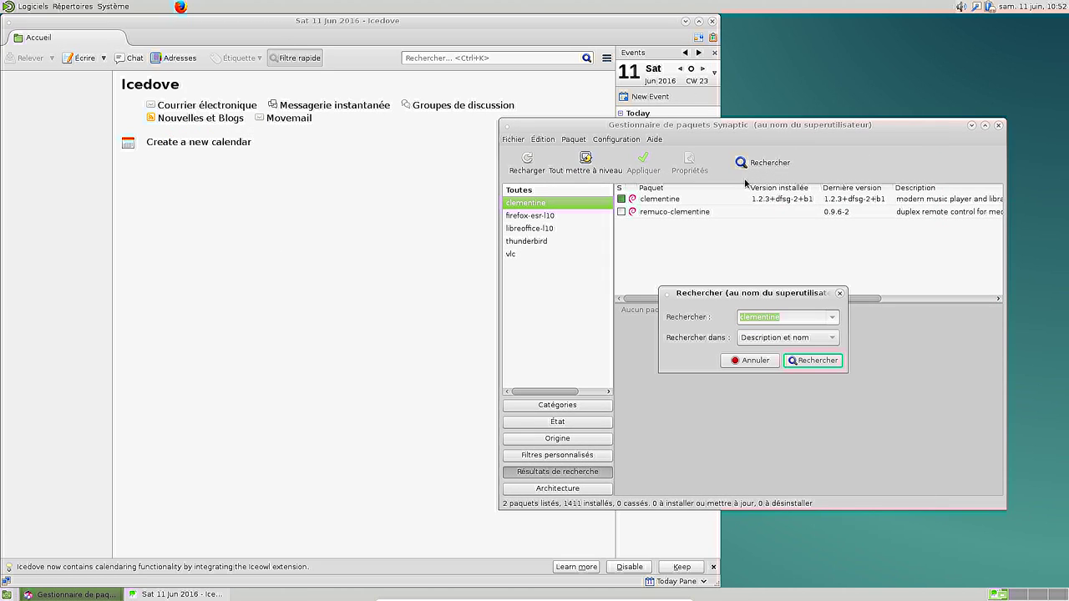
pyautogui.write('icedove')
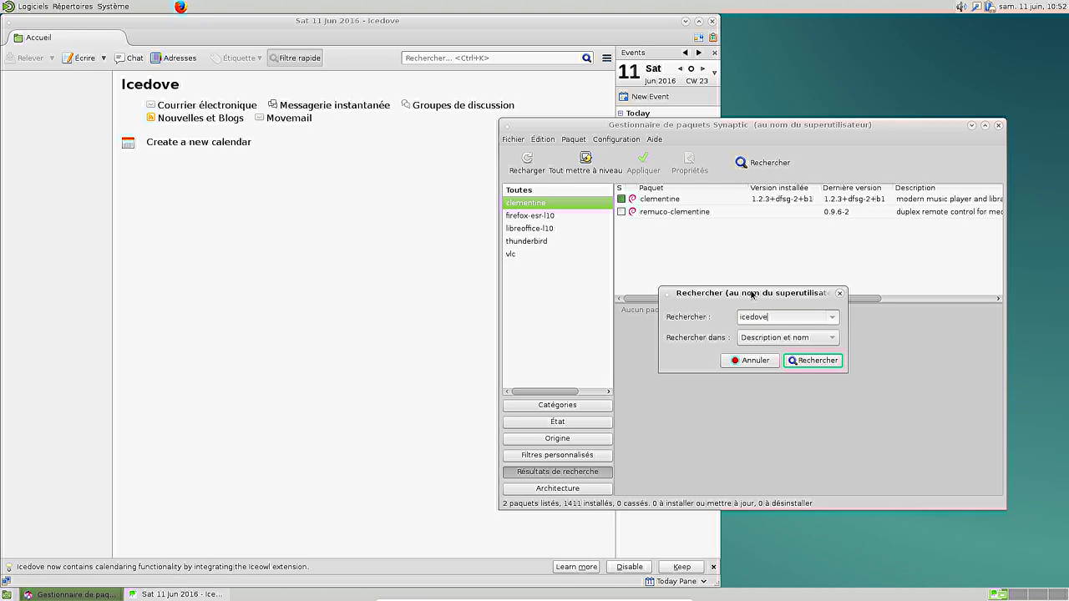
pyautogui.press('Return')
pyautogui.scroll(-10, 714, 271)
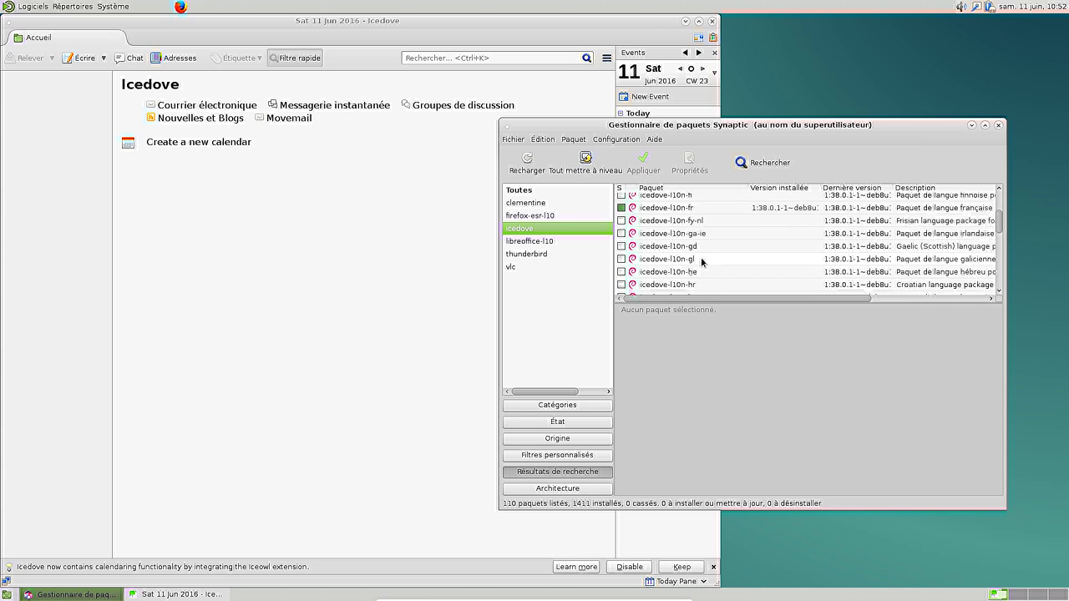
pyautogui.scroll(-10, 701, 260)
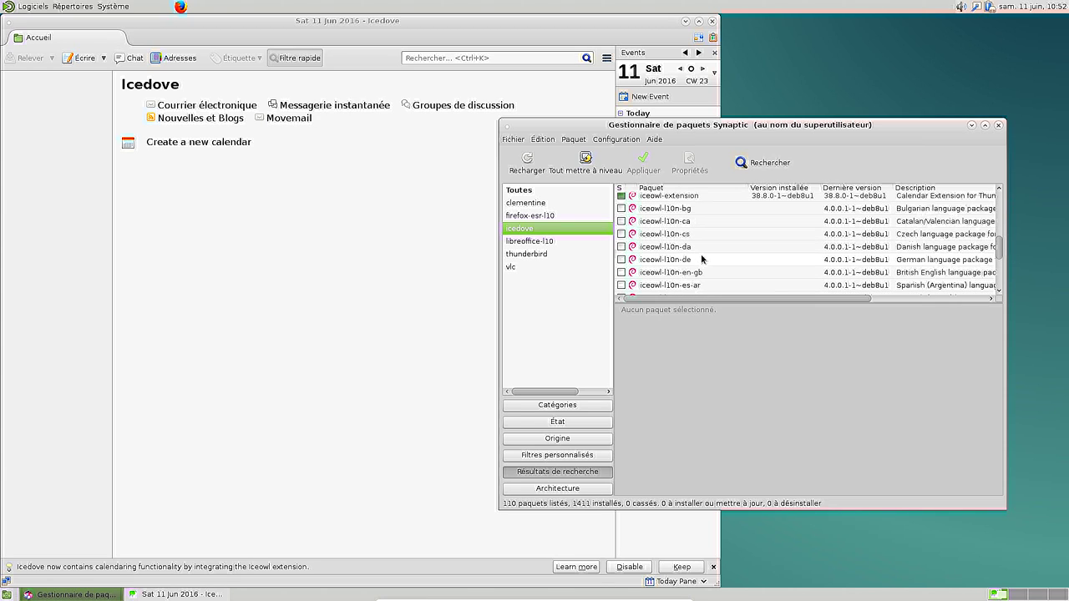
pyautogui.scroll(1, 681, 237)
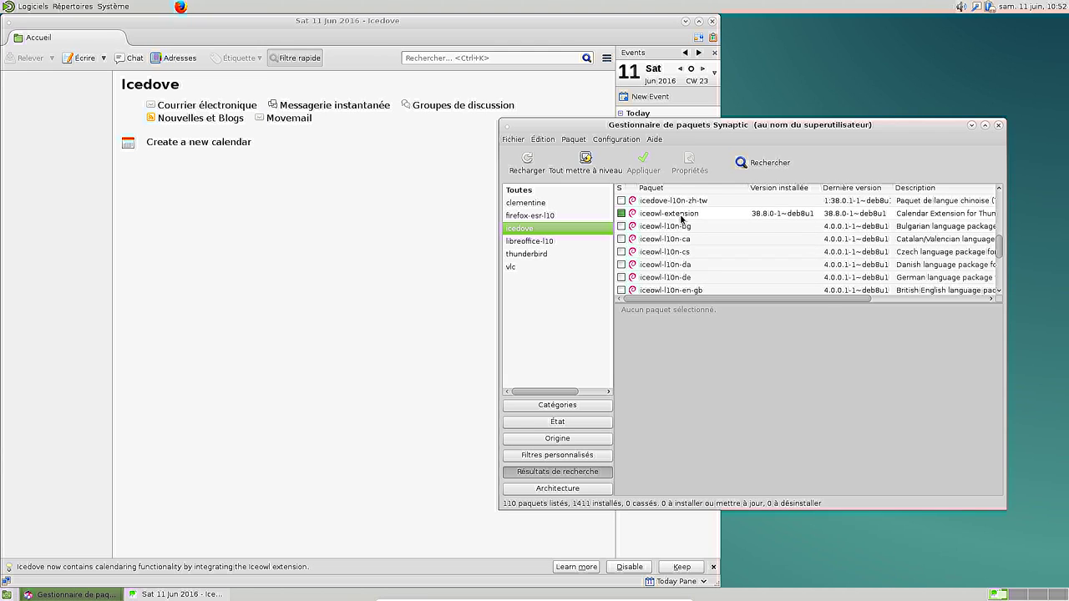
# Mark the iceowl-extension package for removal and apply the change, confirming the summary.
pyautogui.rightClick(681, 219)
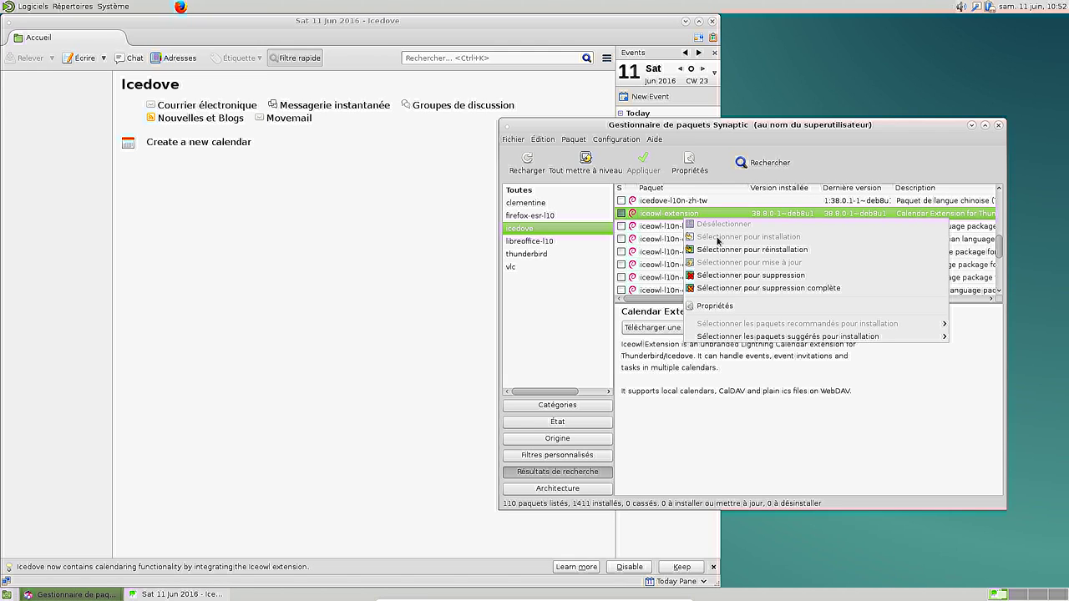
pyautogui.click(752, 276)
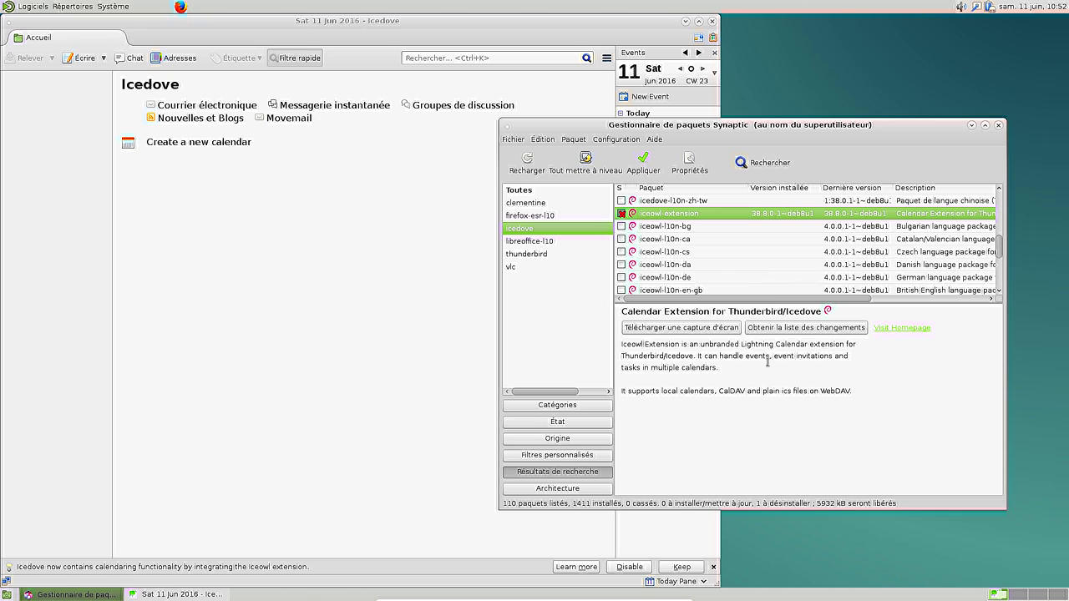
pyautogui.click(642, 163)
pyautogui.click(930, 429)
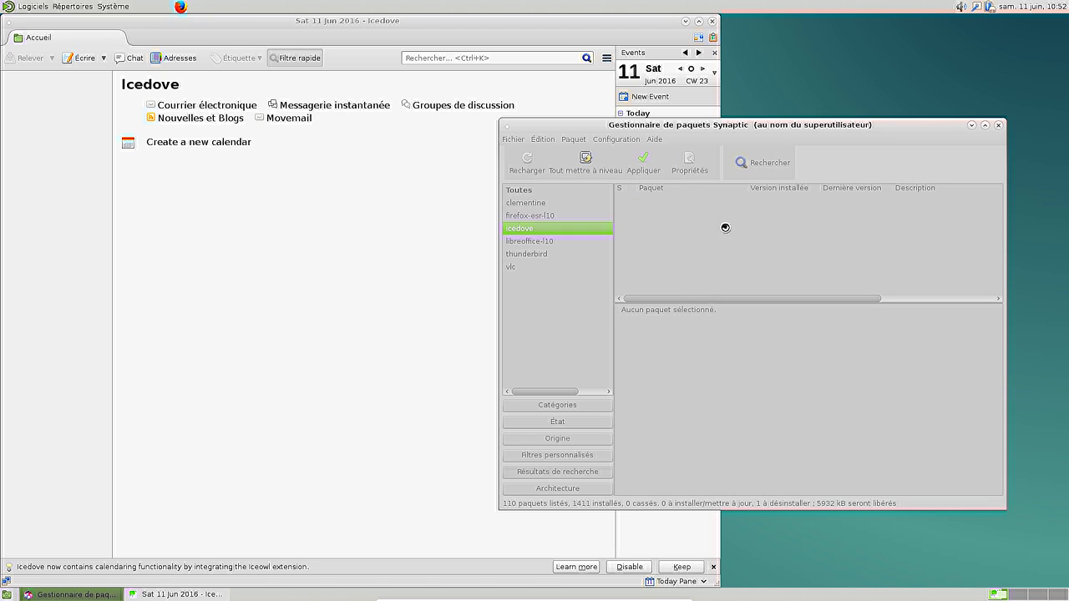
# Restart Icedove so that it runs without the Iceowl calendar extension.
pyautogui.click(712, 25)
pyautogui.click(32, 6)
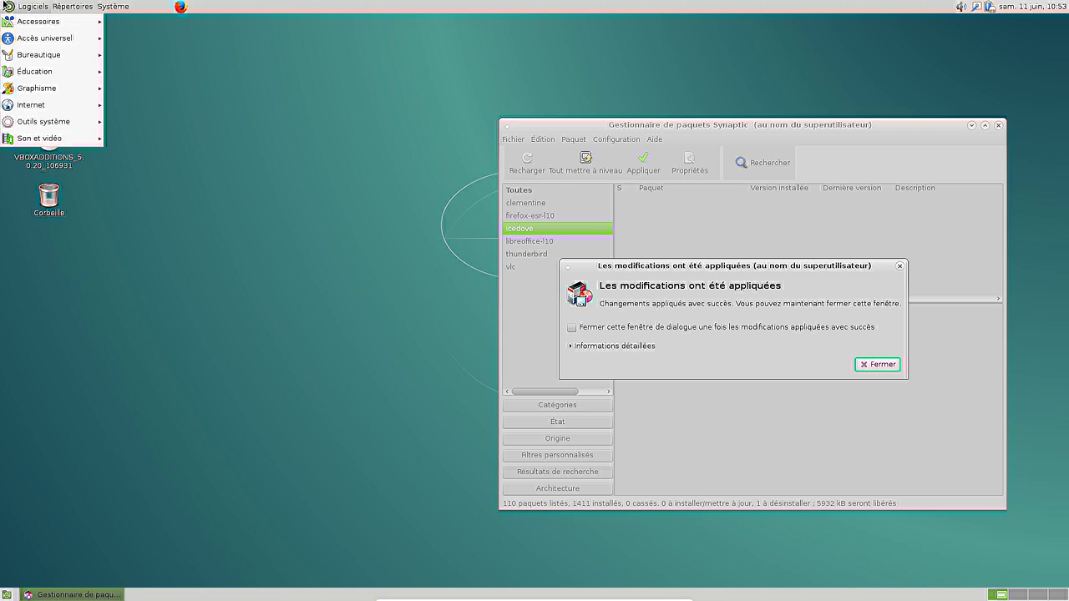
pyautogui.moveTo(29, 107)
pyautogui.click(138, 139)
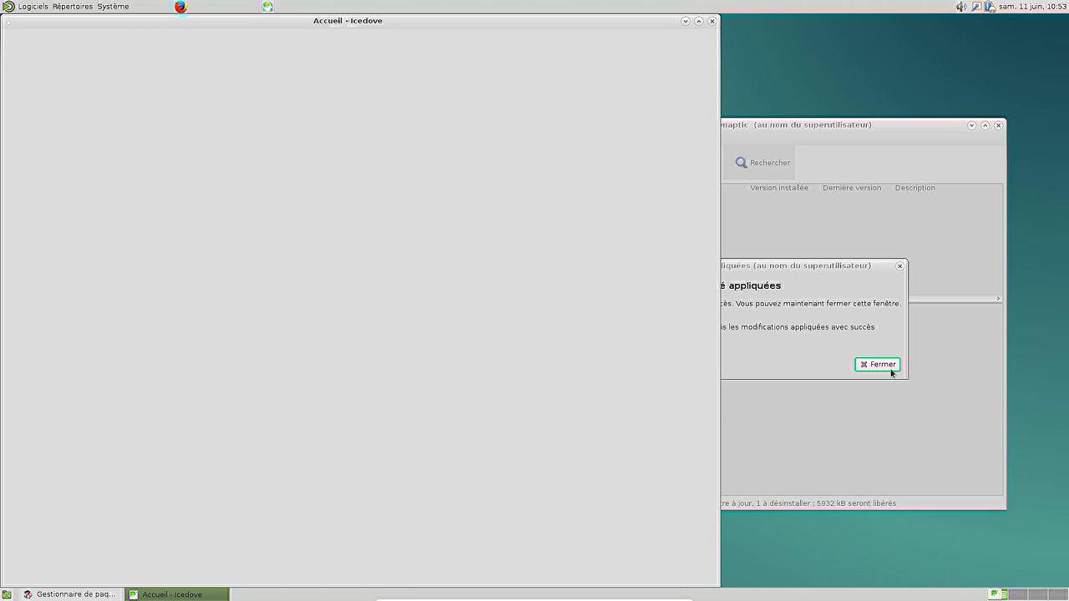
# Close the applied-changes dialog and the Synaptic package manager, and dismiss Icedove's welcome dialog.
pyautogui.click(893, 368)
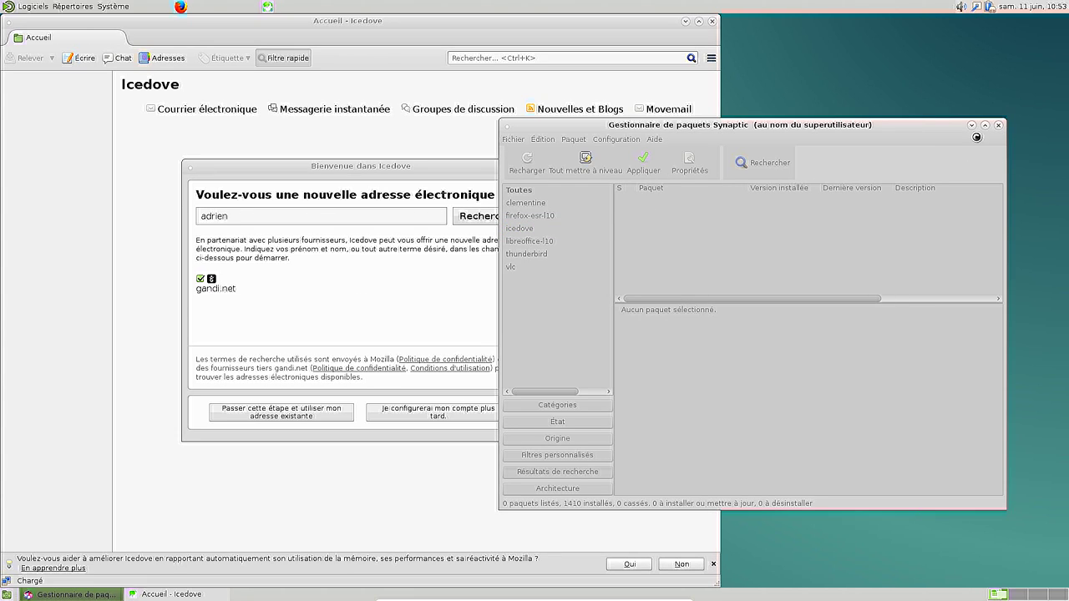
pyautogui.click(999, 127)
pyautogui.click(530, 168)
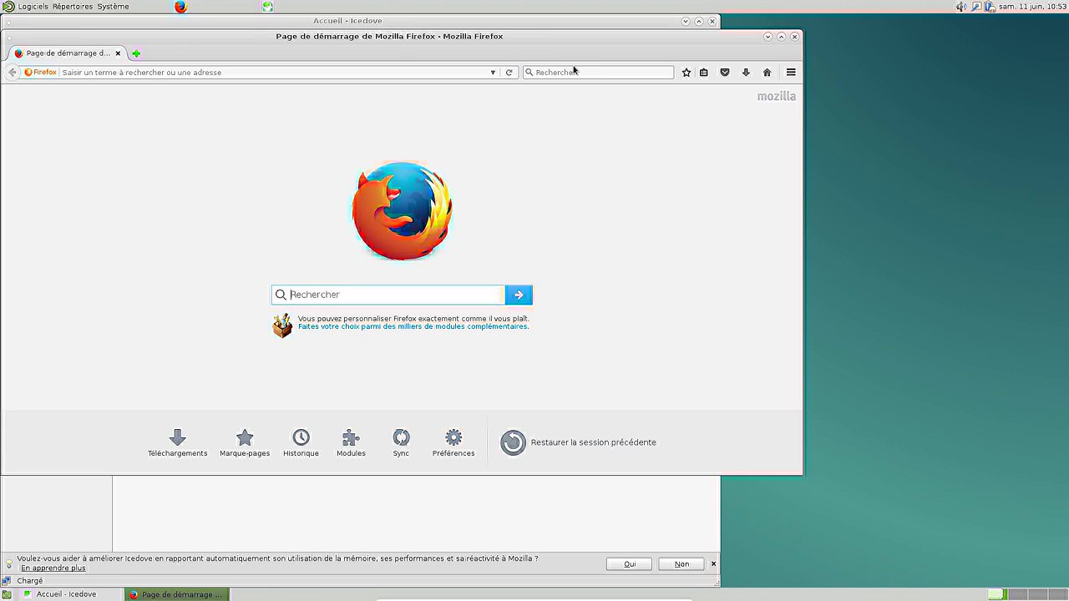
# Search the web for "lightning" in Firefox and open Mozilla's Lightning add-on page for Thunderbird, with the window moved aside.
pyautogui.click(575, 72)
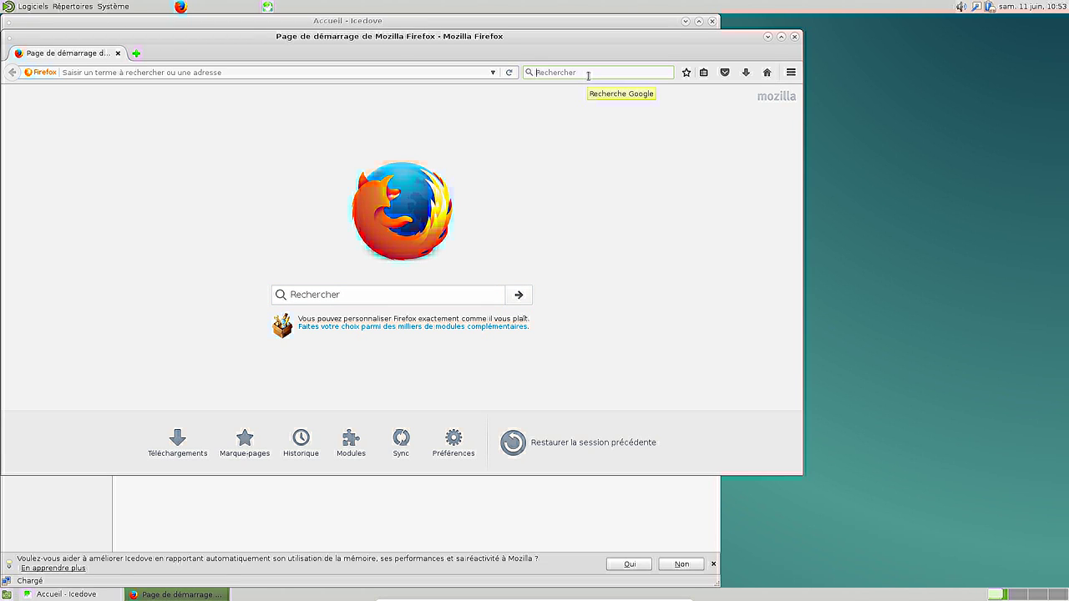
pyautogui.write('lightning')
pyautogui.press('Return')
pyautogui.scroll(-4, 143, 286)
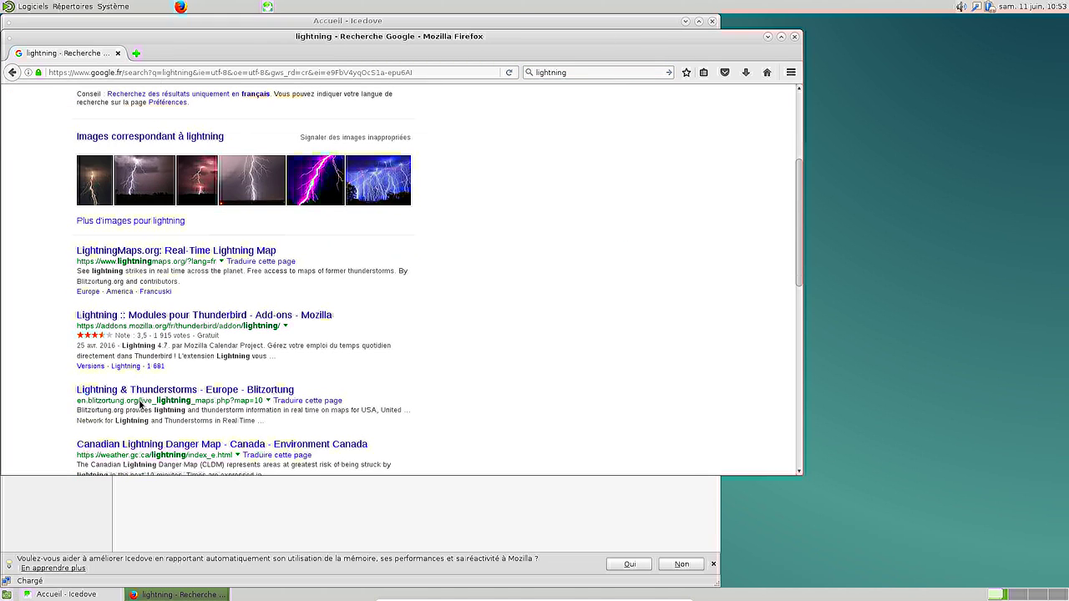
pyautogui.click(210, 310)
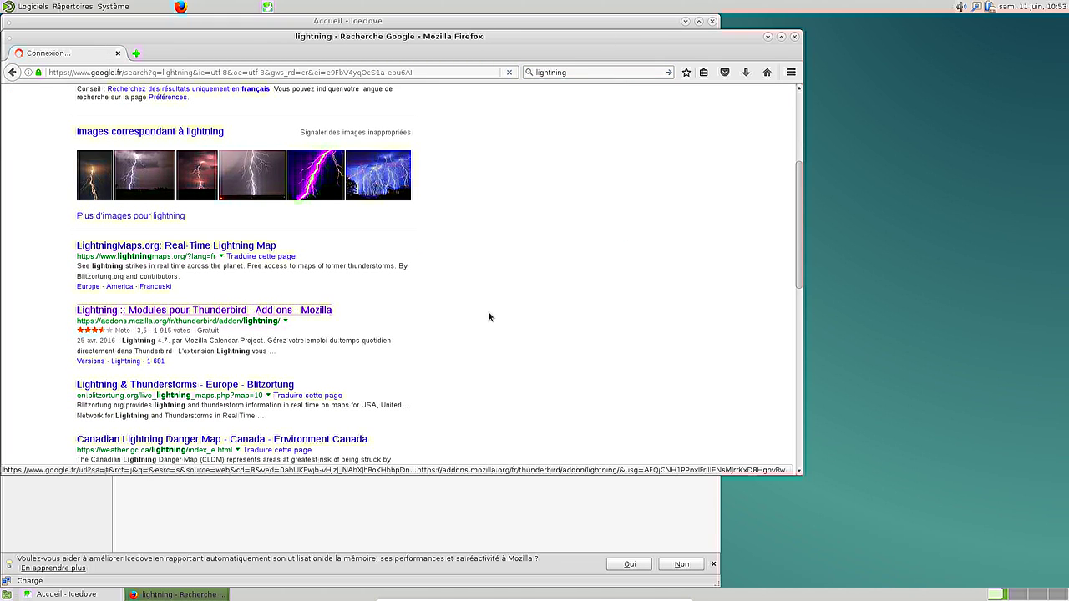
pyautogui.moveTo(198, 45); pyautogui.dragTo(568, 51)
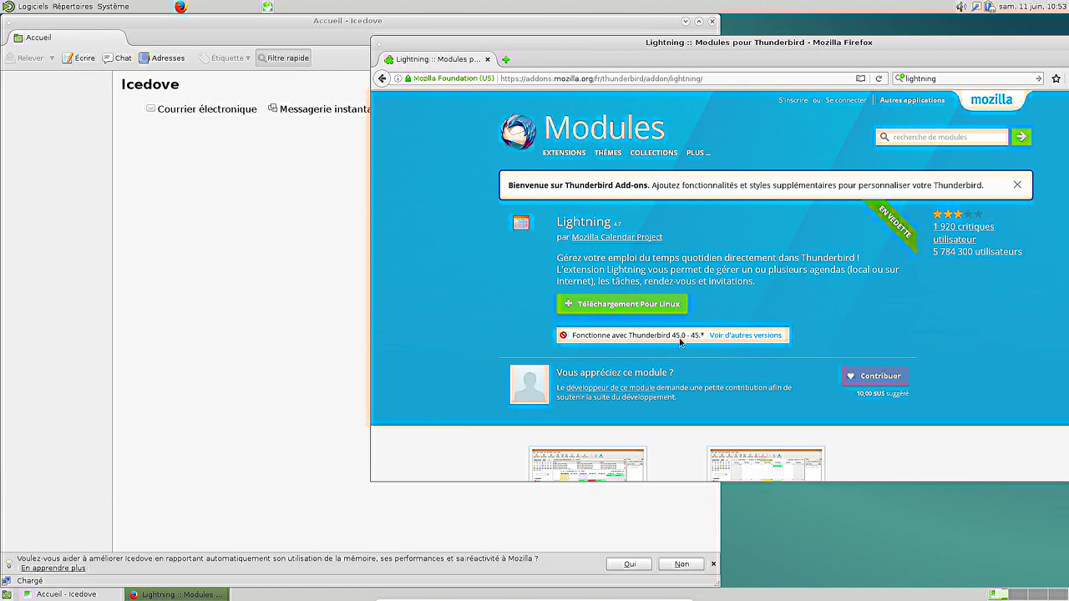
pyautogui.click(647, 307)
# Switch to Icedove and check its version number in the About window, closing it when finished.
pyautogui.click(309, 17)
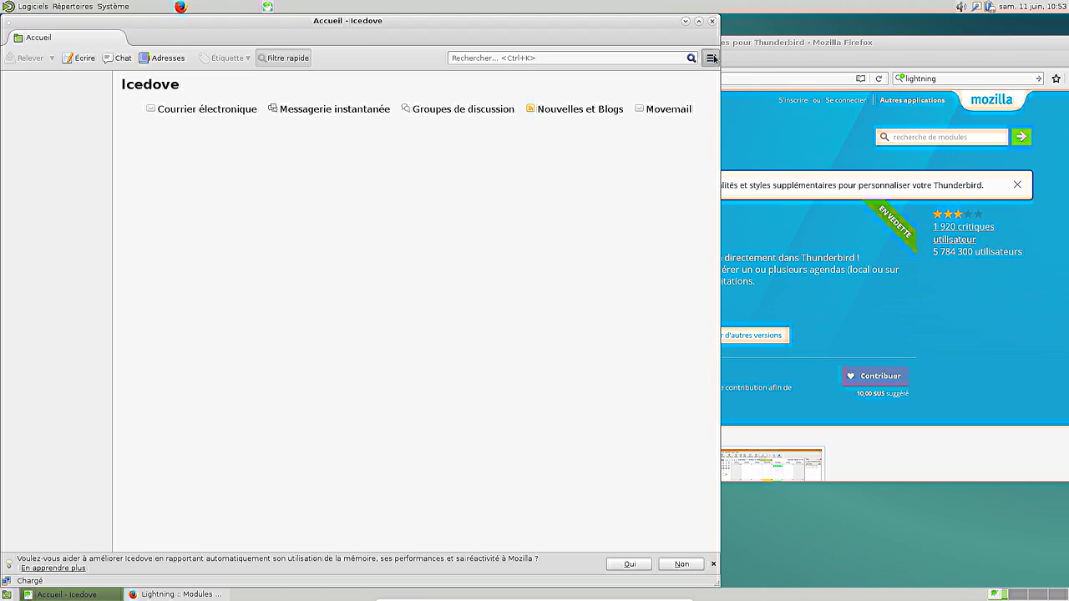
pyautogui.click(711, 58)
pyautogui.moveTo(908, 197)
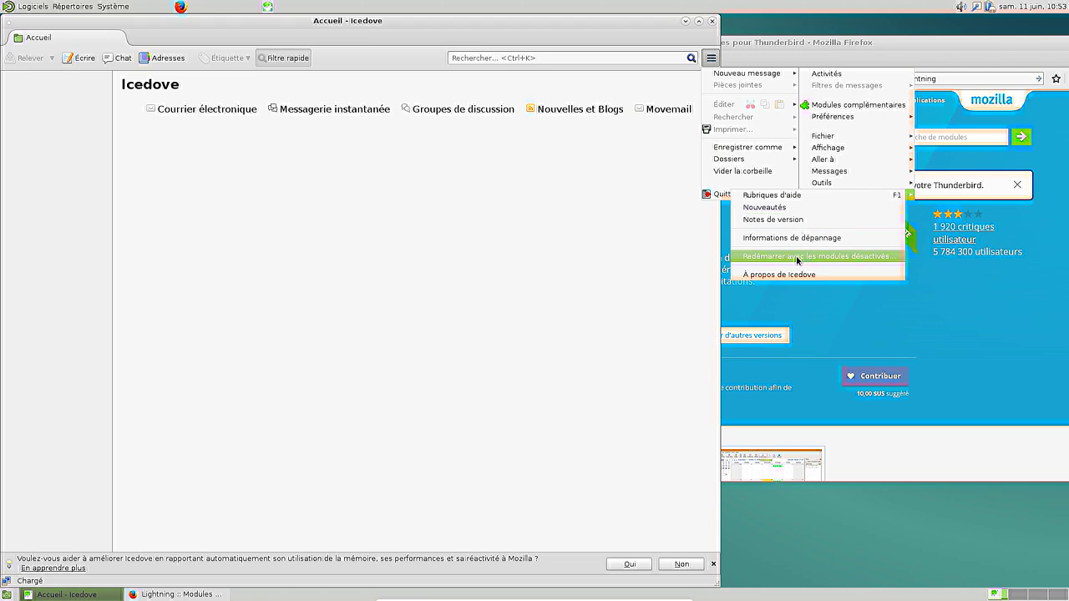
pyautogui.click(793, 276)
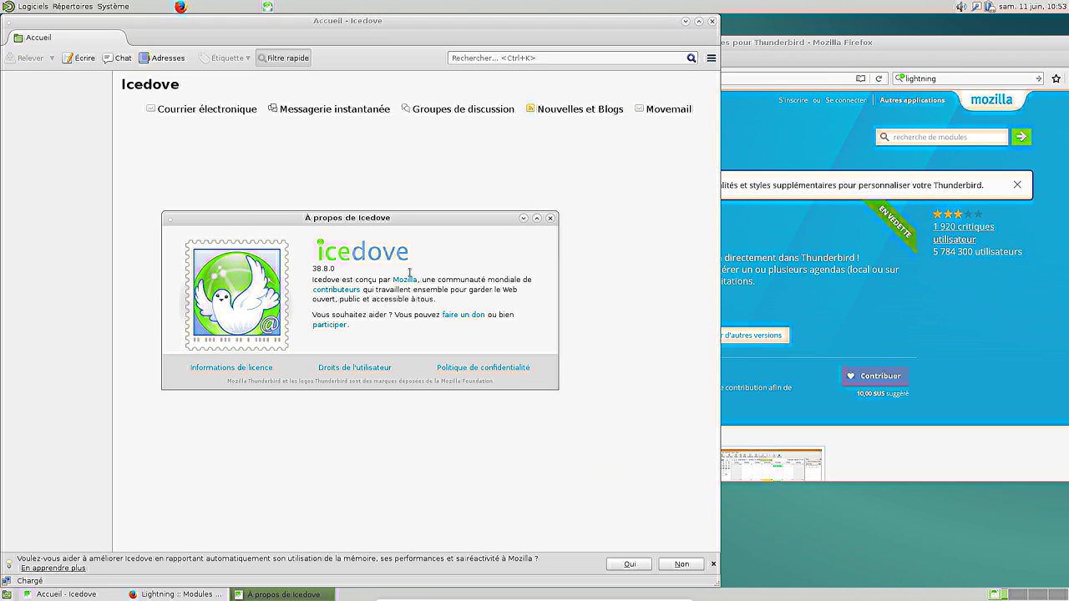
pyautogui.click(550, 219)
# Return to the Lightning page in Firefox and view the installation instructions for its Linux download.
pyautogui.click(809, 257)
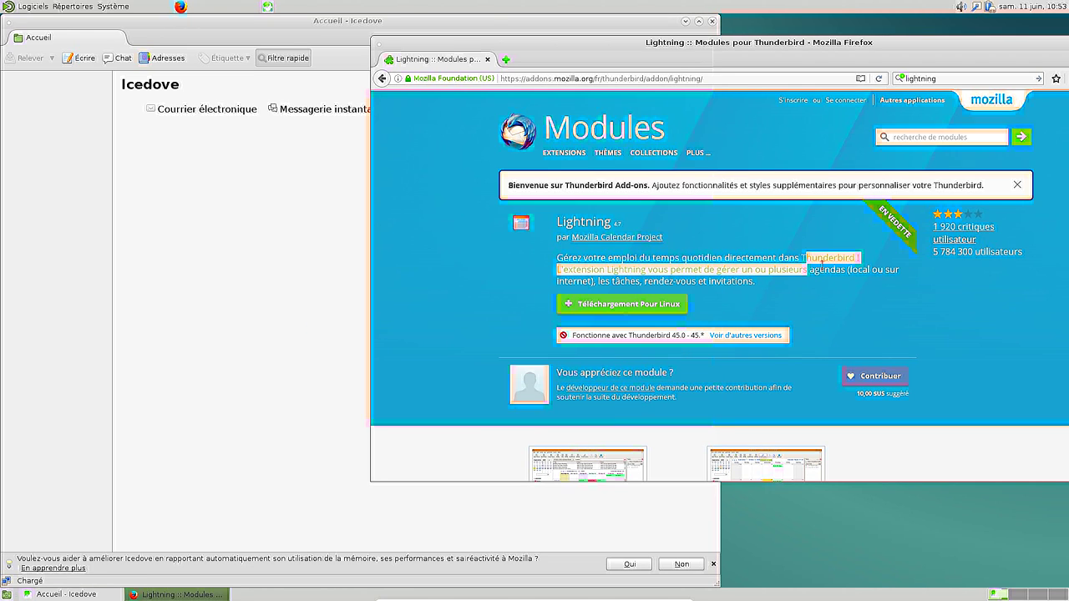
pyautogui.scroll(-5, 660, 347)
pyautogui.scroll(5, 651, 343)
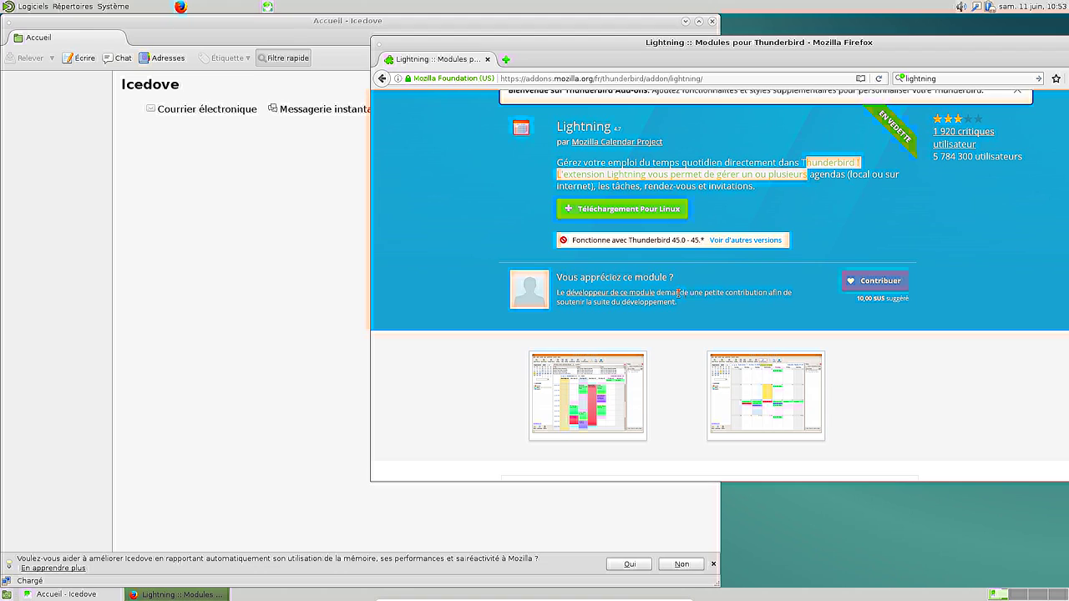
pyautogui.click(861, 211)
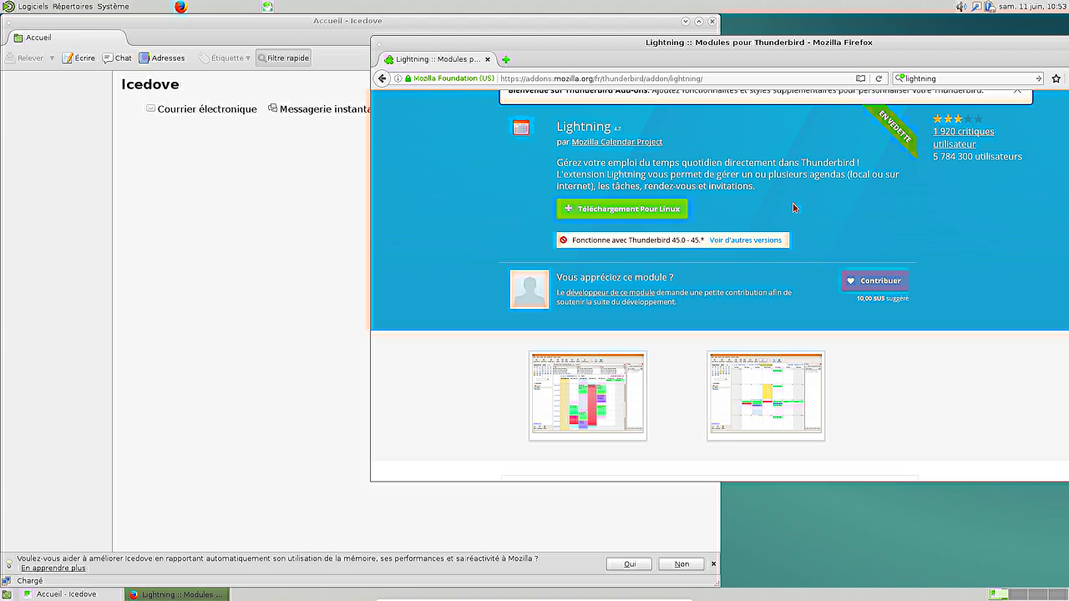
pyautogui.click(659, 211)
pyautogui.click(823, 322)
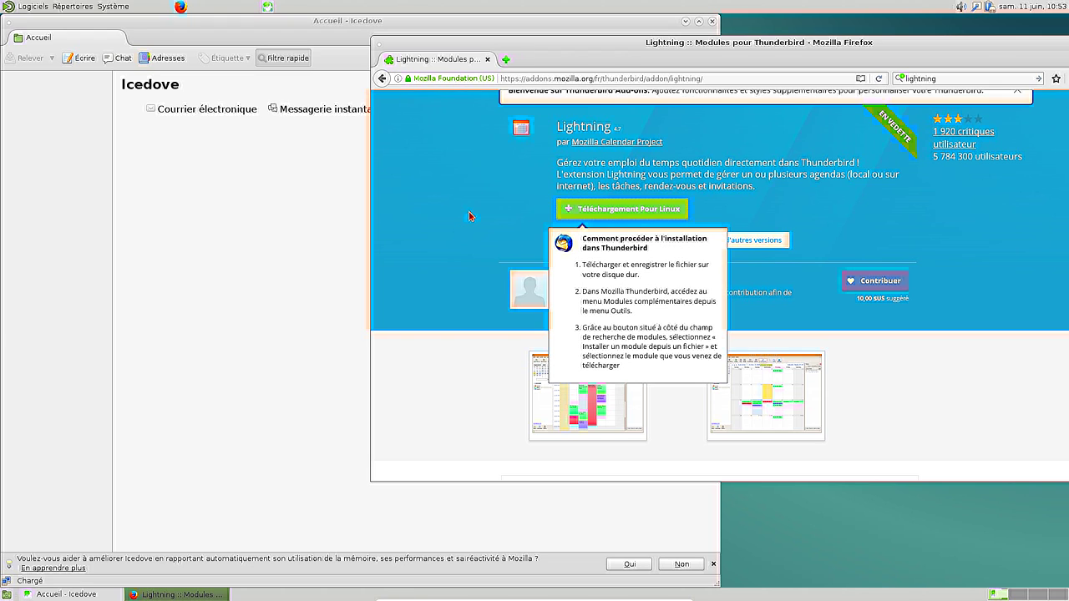
# Look through the Lightning page's description, reviews, collections and version sections.
pyautogui.scroll(2, 471, 215)
pyautogui.scroll(-10, 471, 218)
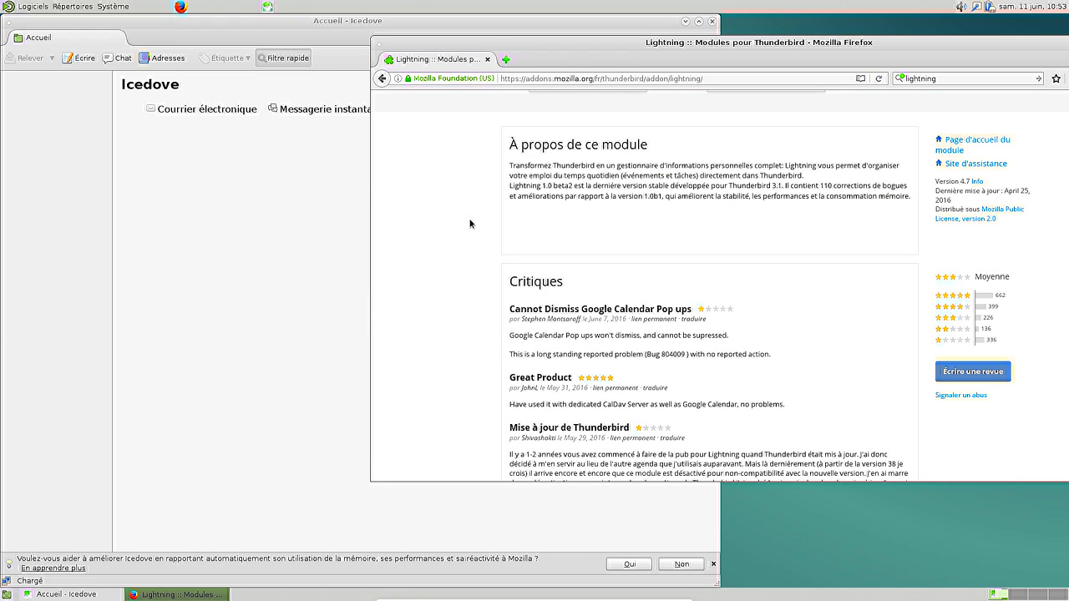
pyautogui.scroll(5, 529, 296)
pyautogui.scroll(-15, 735, 292)
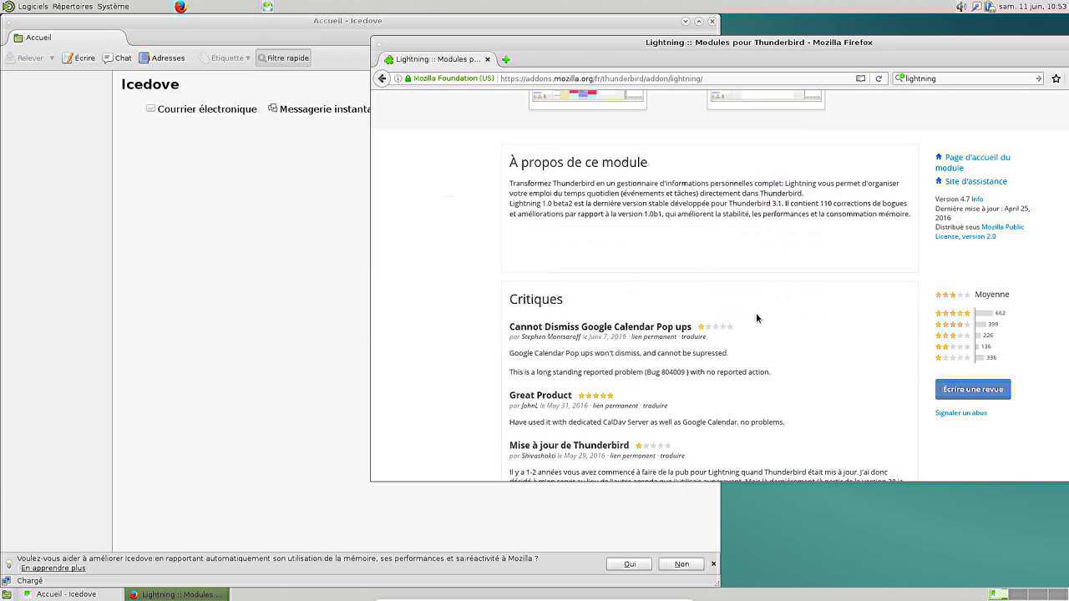
pyautogui.scroll(3, 853, 287)
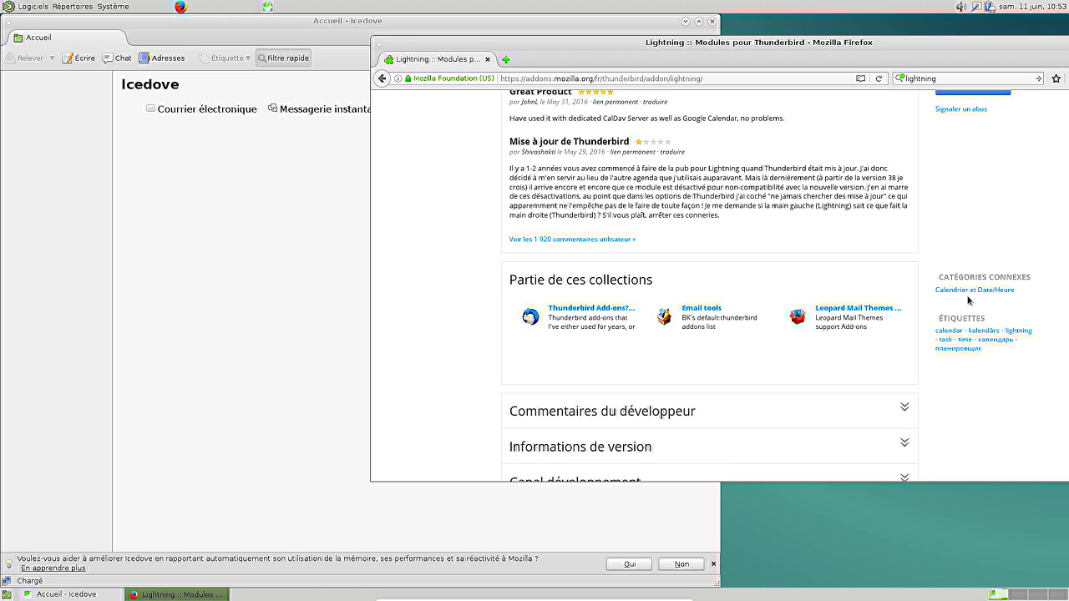
pyautogui.scroll(-3, 960, 328)
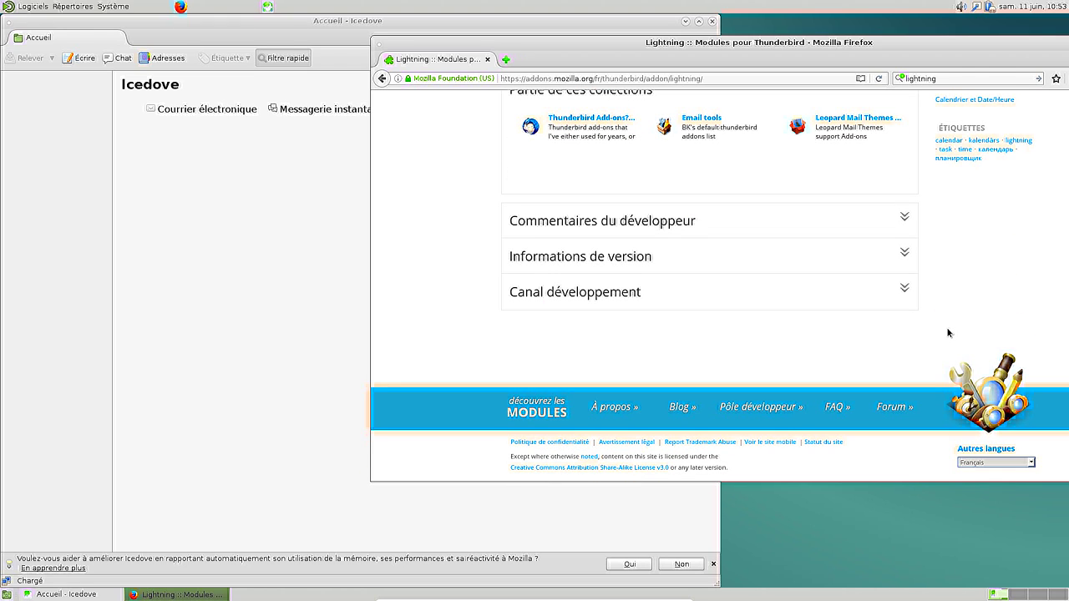
pyautogui.scroll(10, 952, 333)
# Search Icedove's add-on manager for "lightni" among the available add-ons, and close the Firefox window.
pyautogui.click(231, 82)
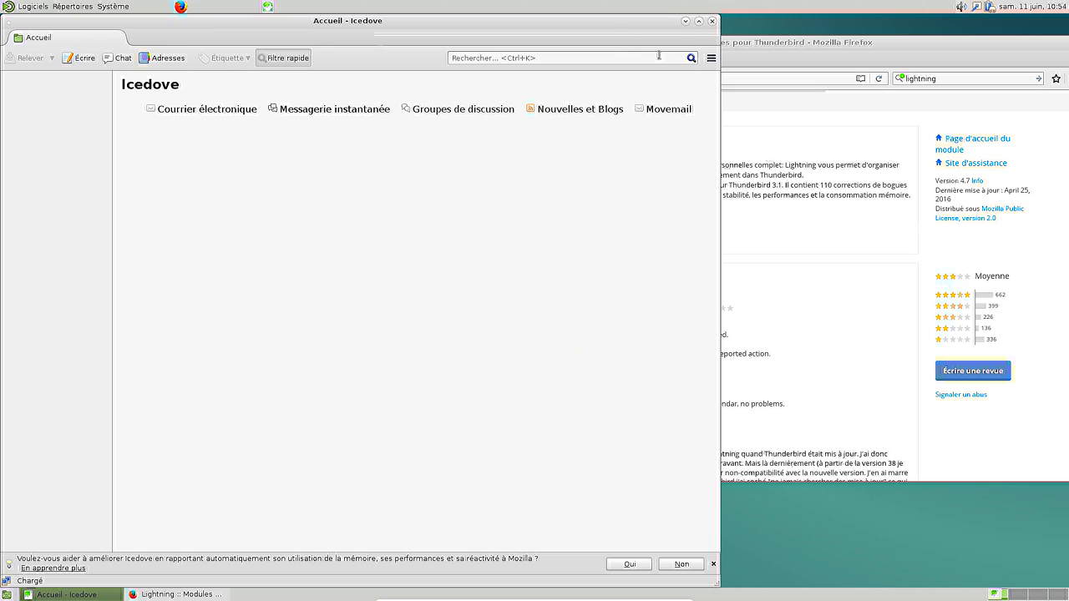
pyautogui.click(711, 58)
pyautogui.click(846, 107)
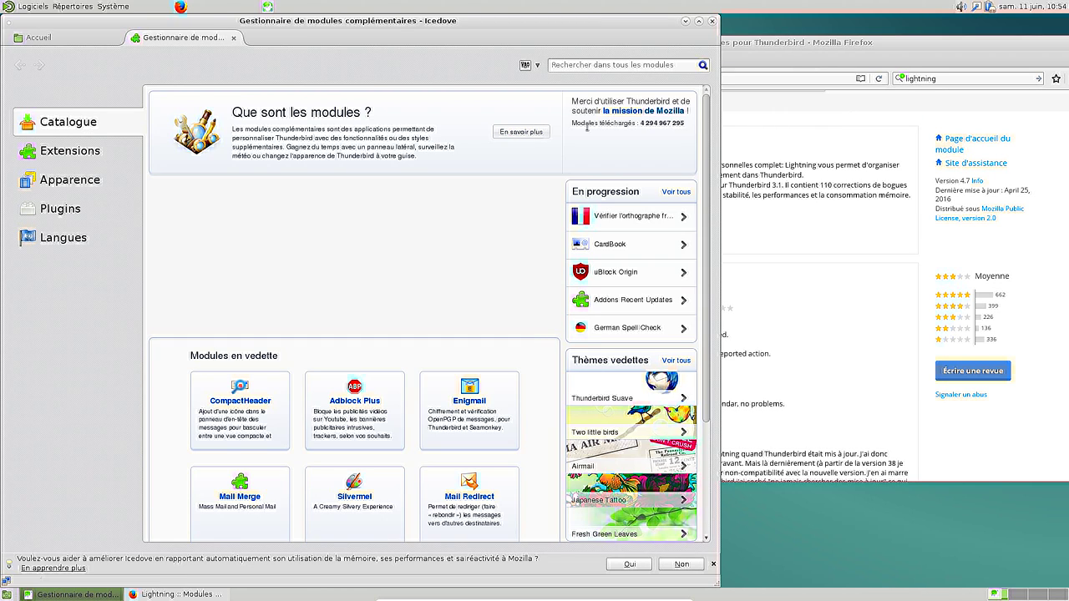
pyautogui.click(601, 65)
pyautogui.write('lightni')
pyautogui.press('Return')
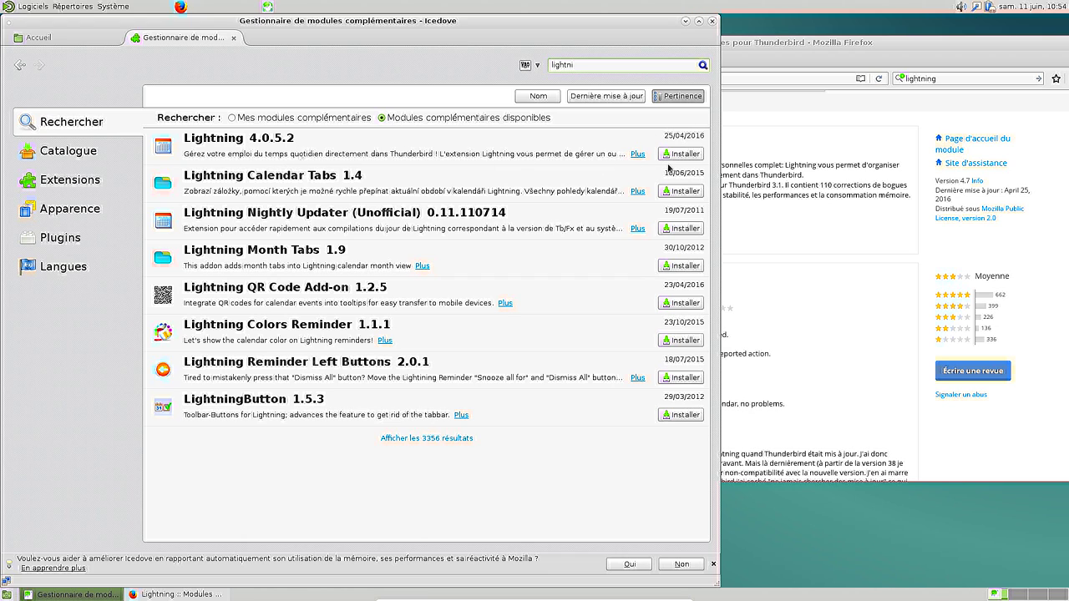
pyautogui.click(1046, 49)
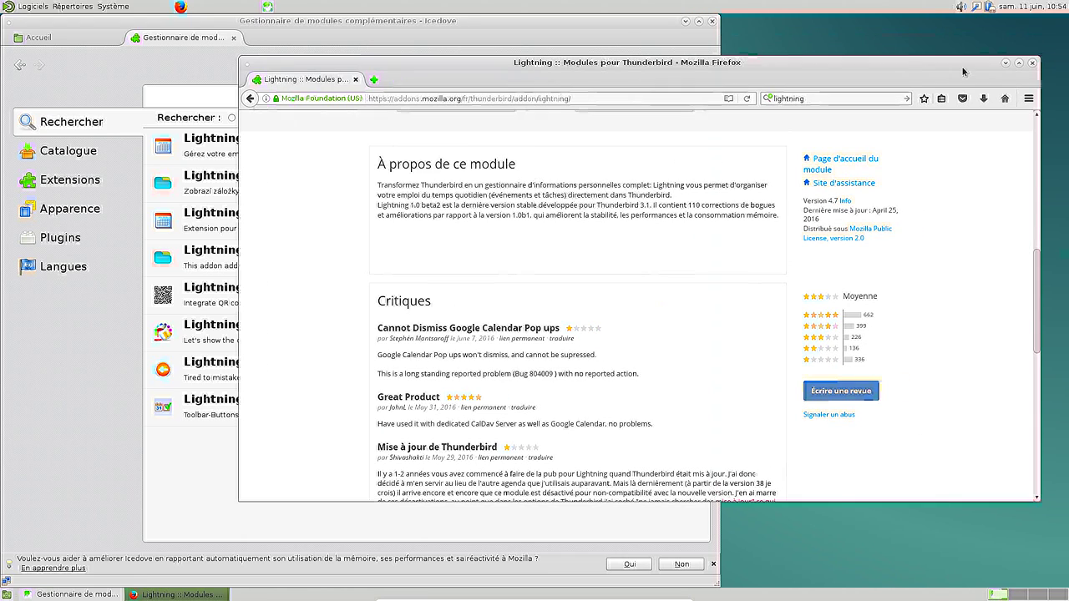
pyautogui.click(1034, 67)
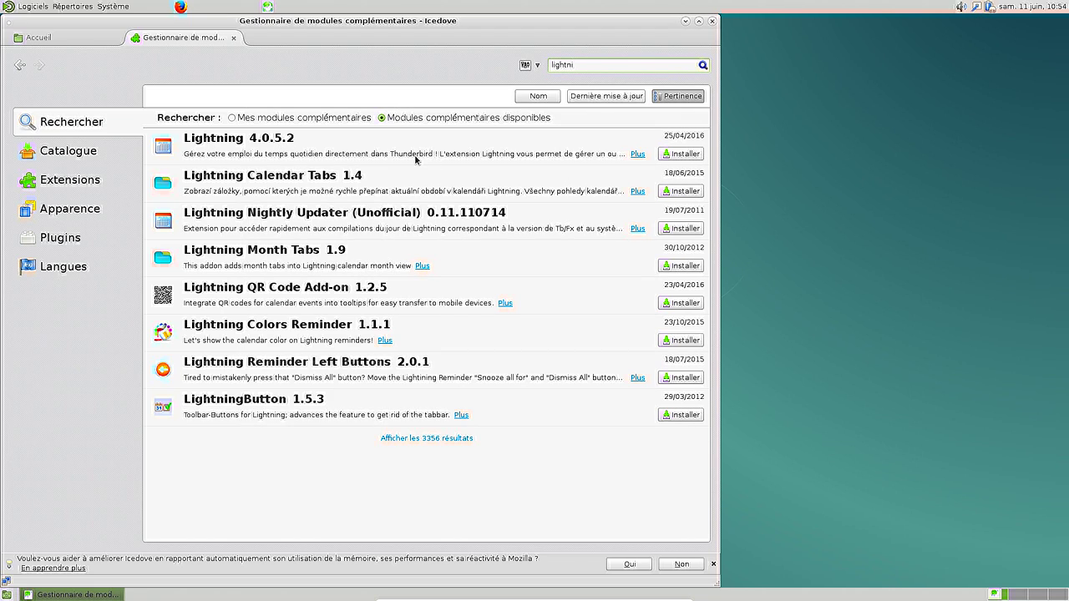
# Install the Lightning 4.0.5.2 add-on, restarting Icedove to complete it and dismissing the welcome dialog.
pyautogui.click(678, 153)
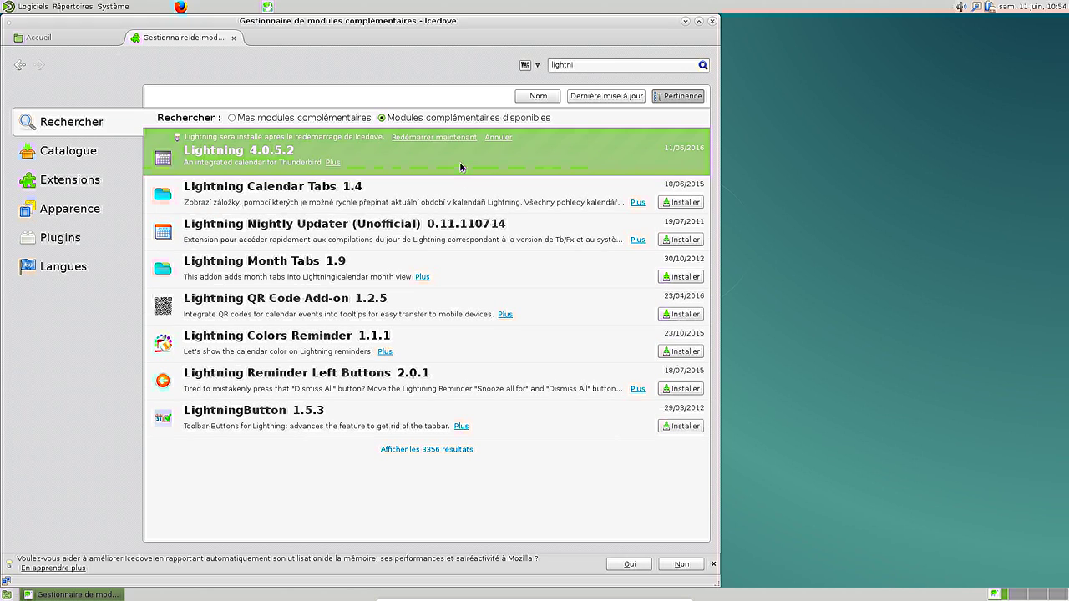
pyautogui.click(412, 139)
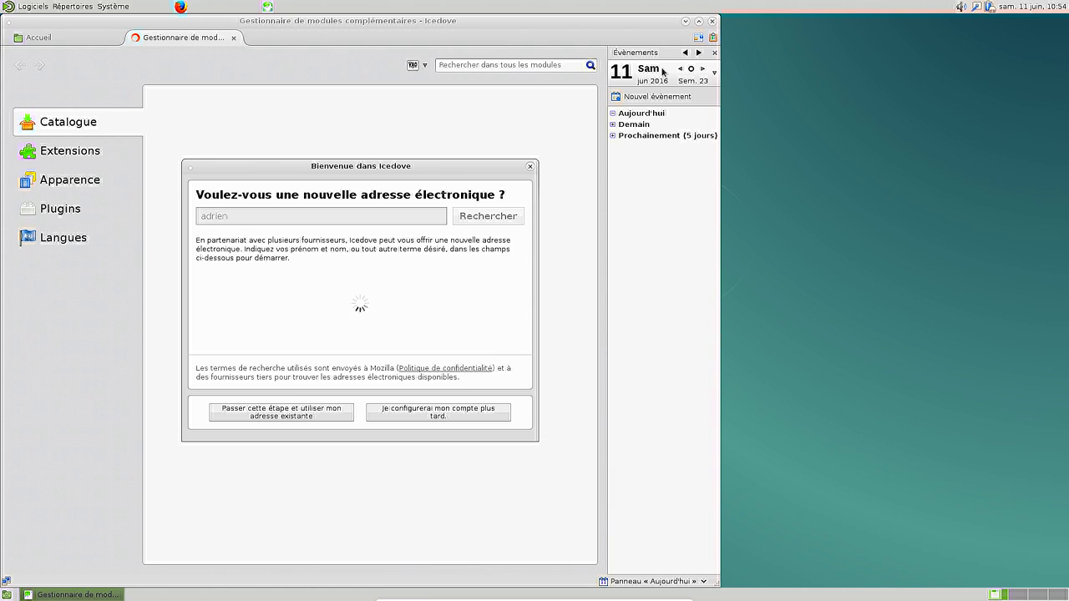
pyautogui.click(529, 166)
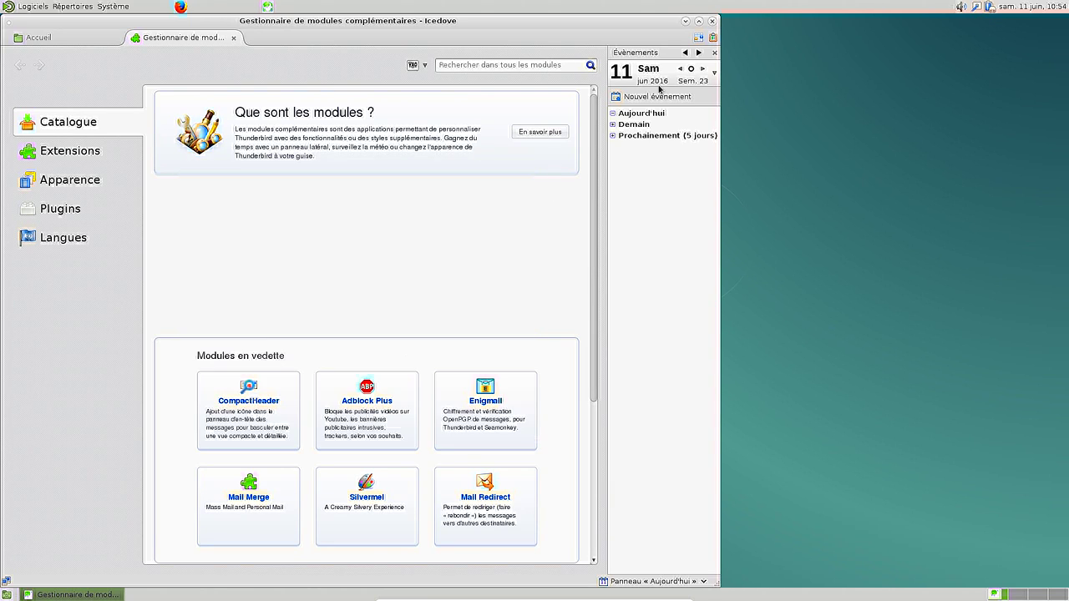
# Maximize Icedove to view the Lightning calendar pane, then close the add-on manager and Icedove itself.
pyautogui.click(700, 20)
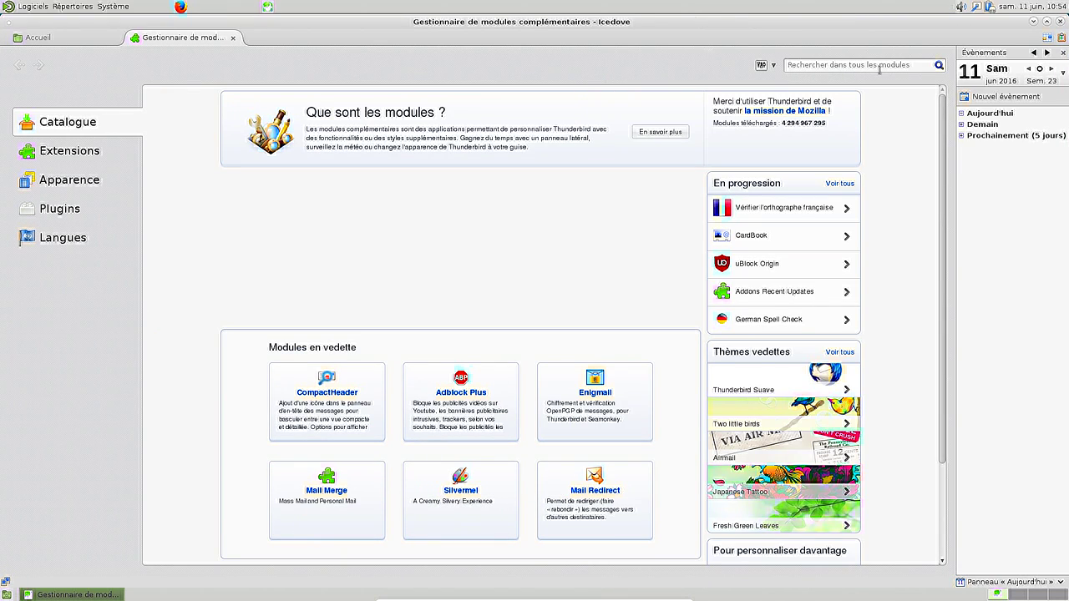
pyautogui.click(233, 37)
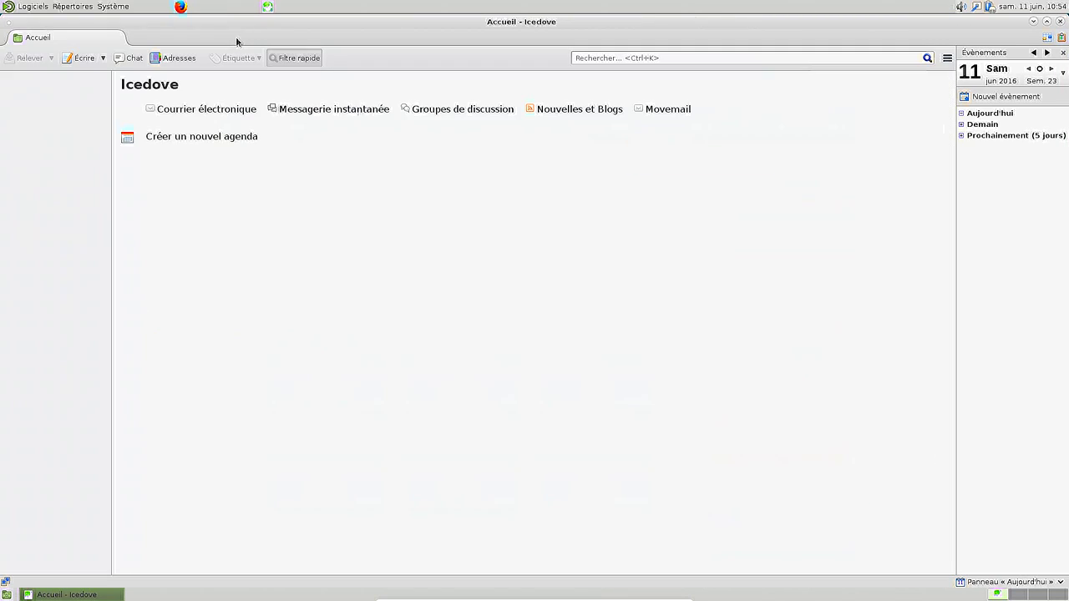
pyautogui.click(1059, 21)
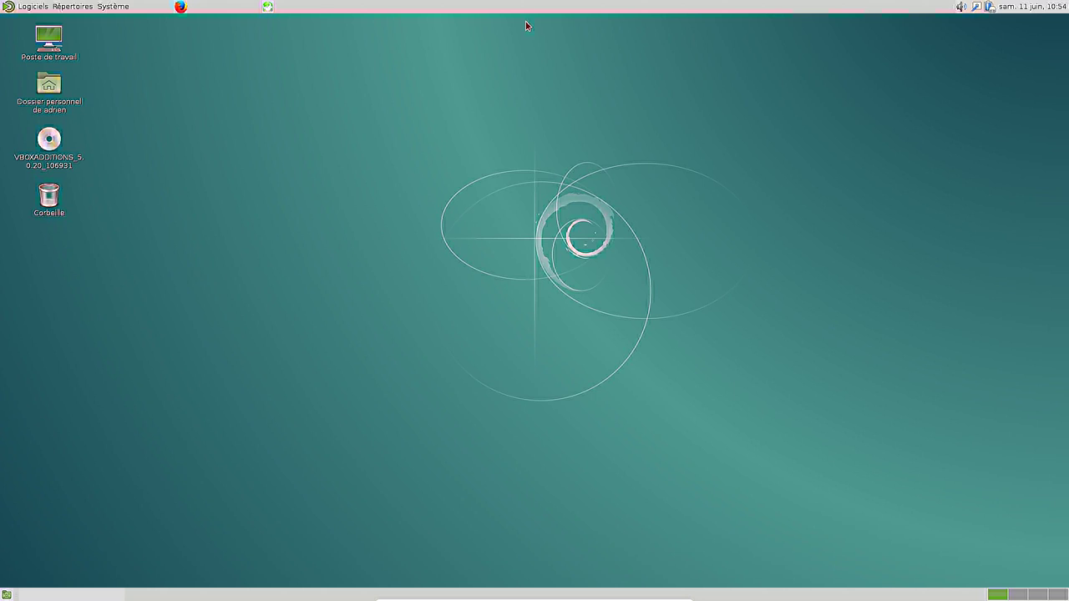
# Launch Firefox, search its add-on manager for "ublock" and install uBlock Origin.
pyautogui.click(181, 7)
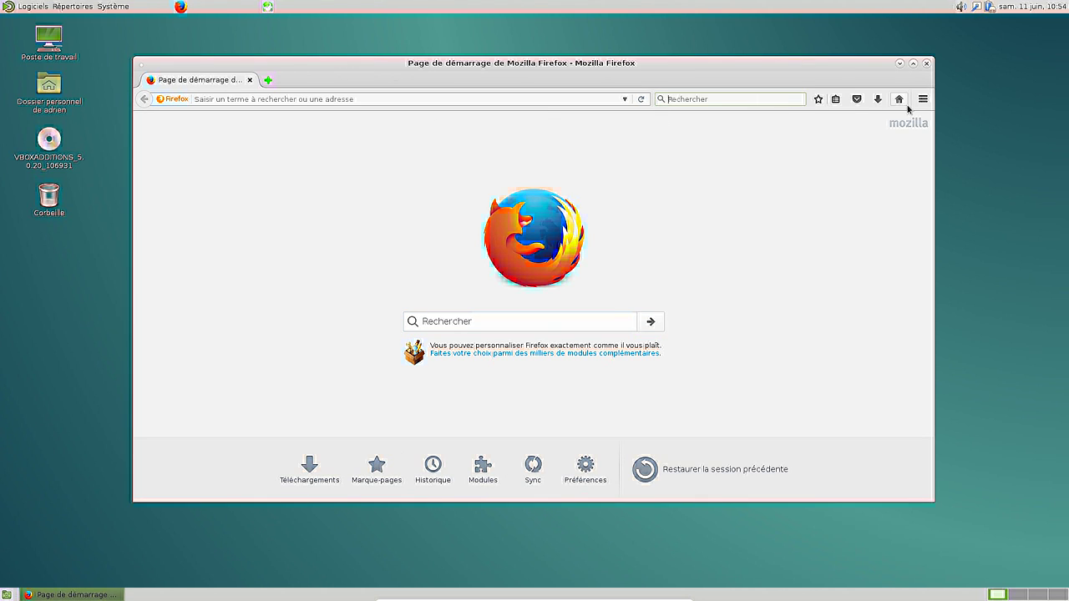
pyautogui.click(924, 99)
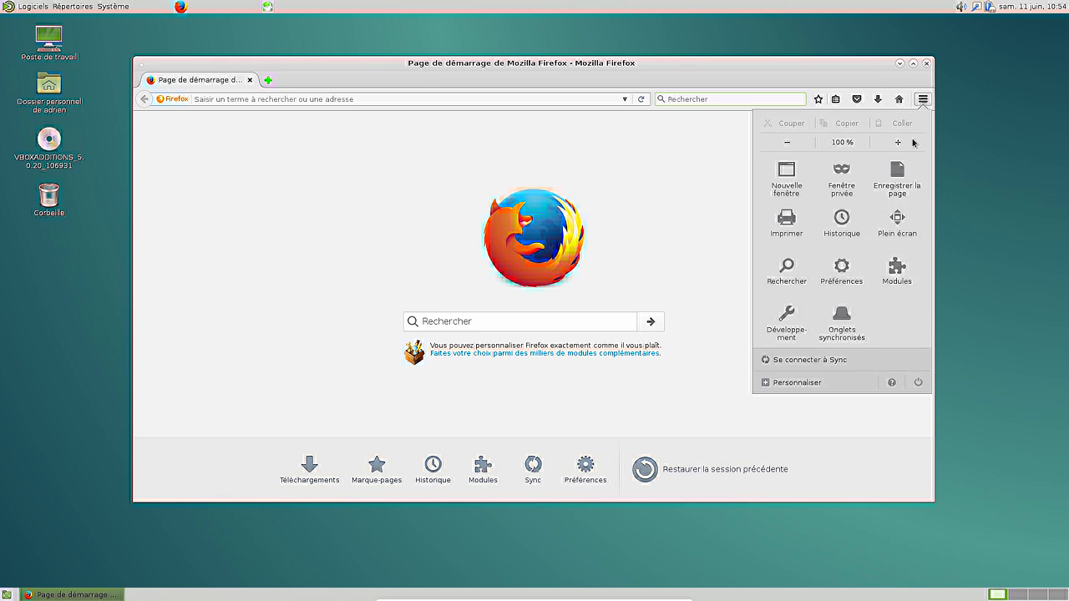
pyautogui.click(884, 285)
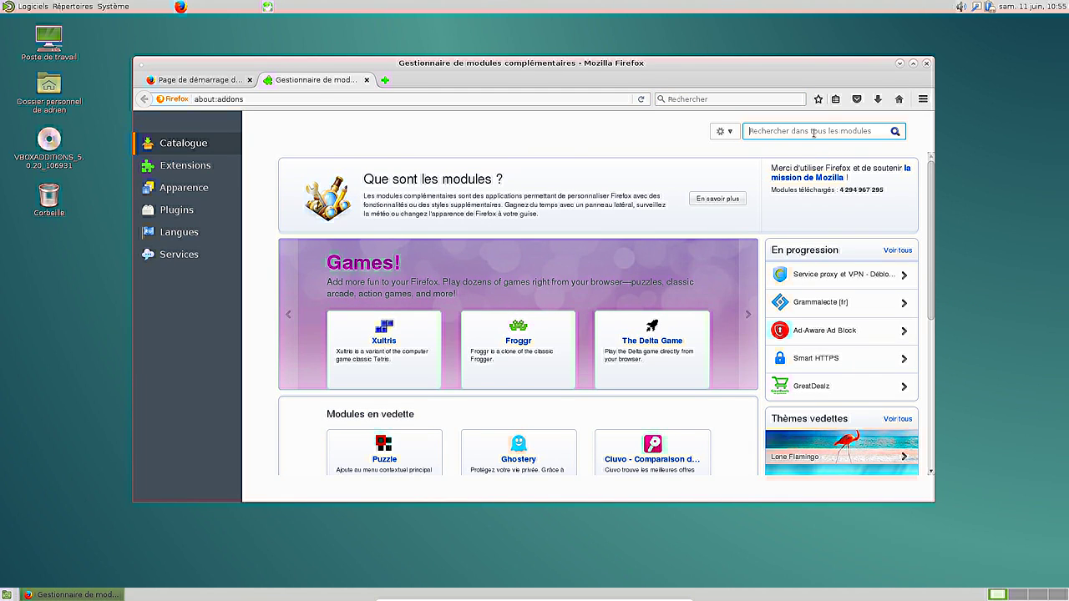
pyautogui.write('ublock')
pyautogui.press('Return')
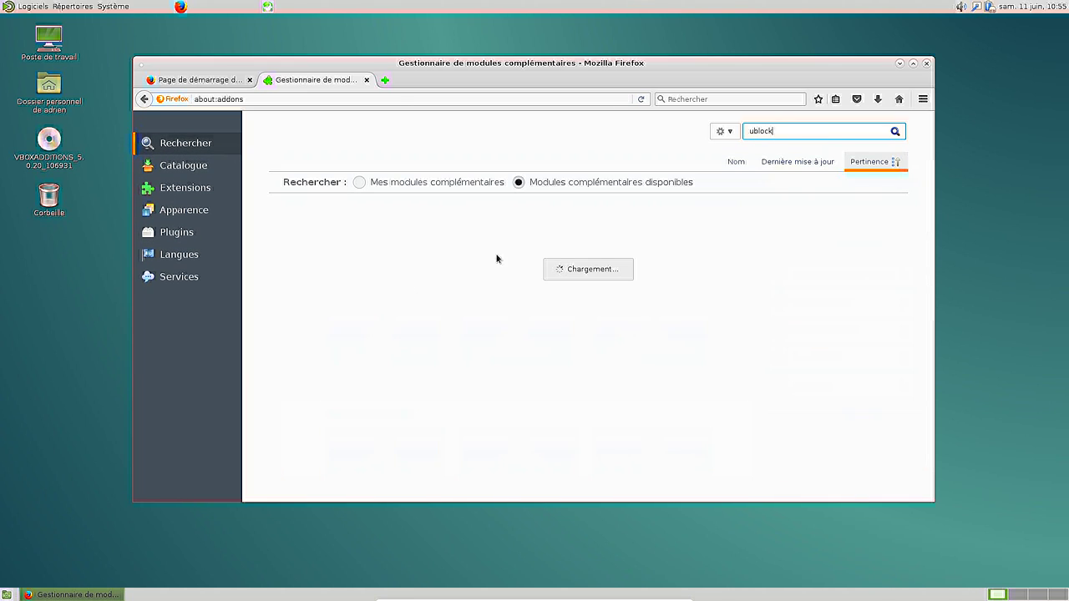
pyautogui.click(879, 212)
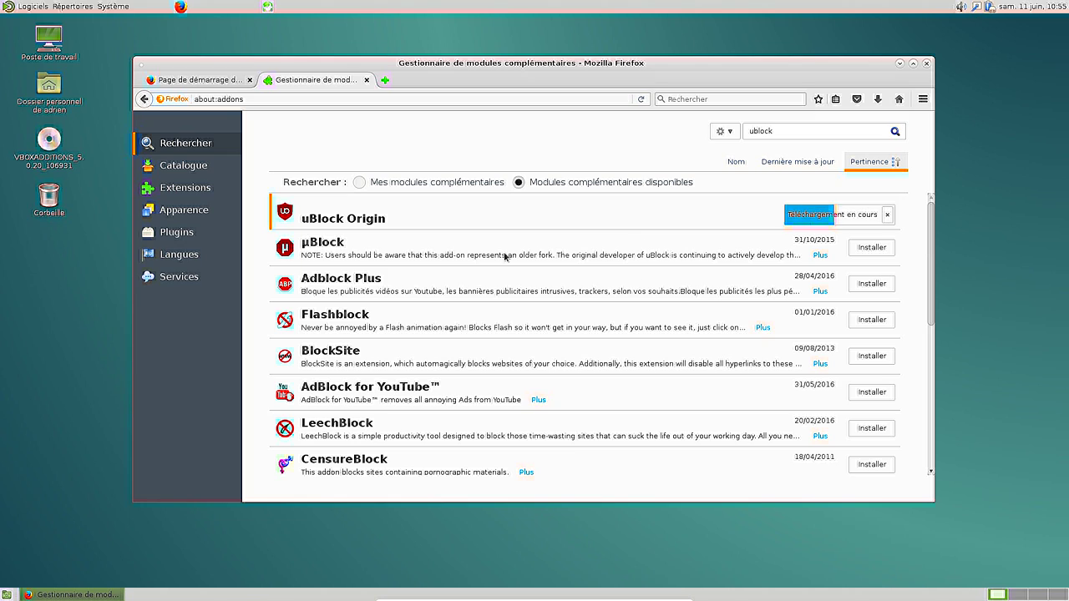
# Load YouTube in place of the add-on manager, close the start page tab and open the Boogie Storm audition video.
pyautogui.click(218, 102)
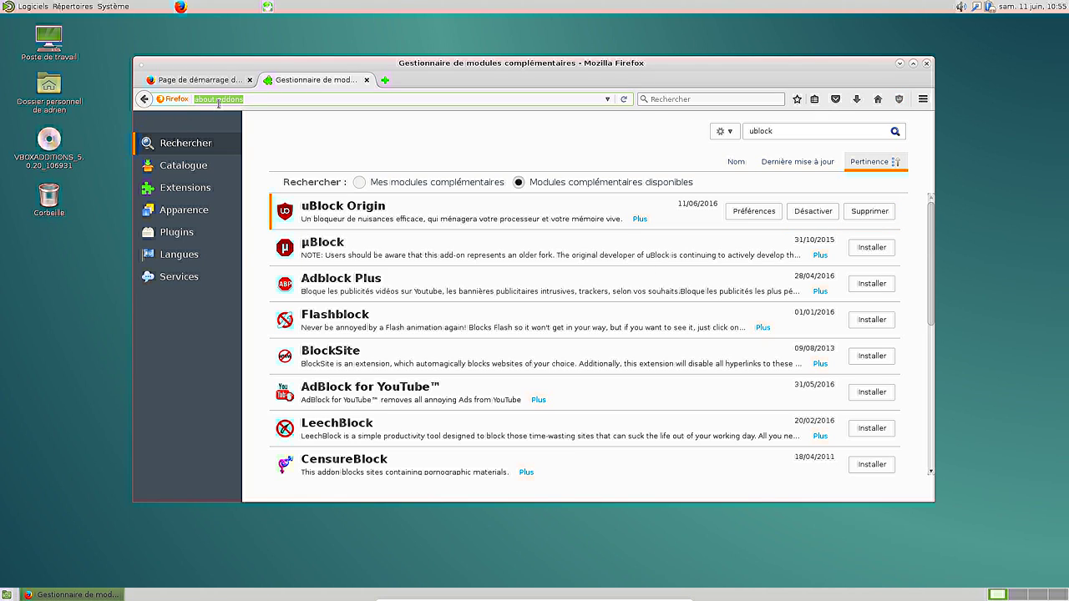
pyautogui.write('youtube')
pyautogui.press('Return')
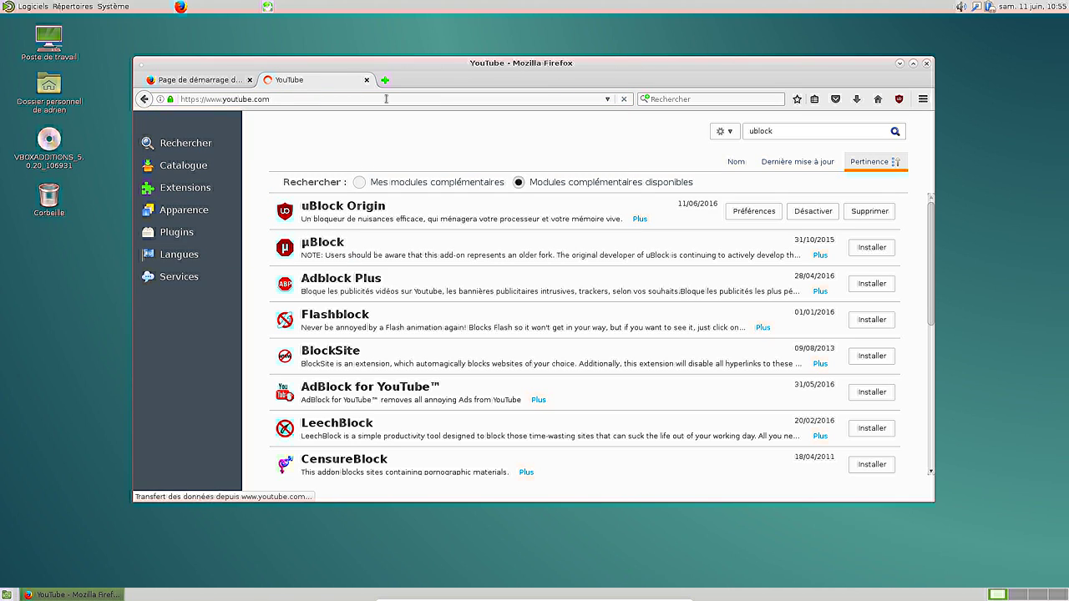
pyautogui.click(249, 80)
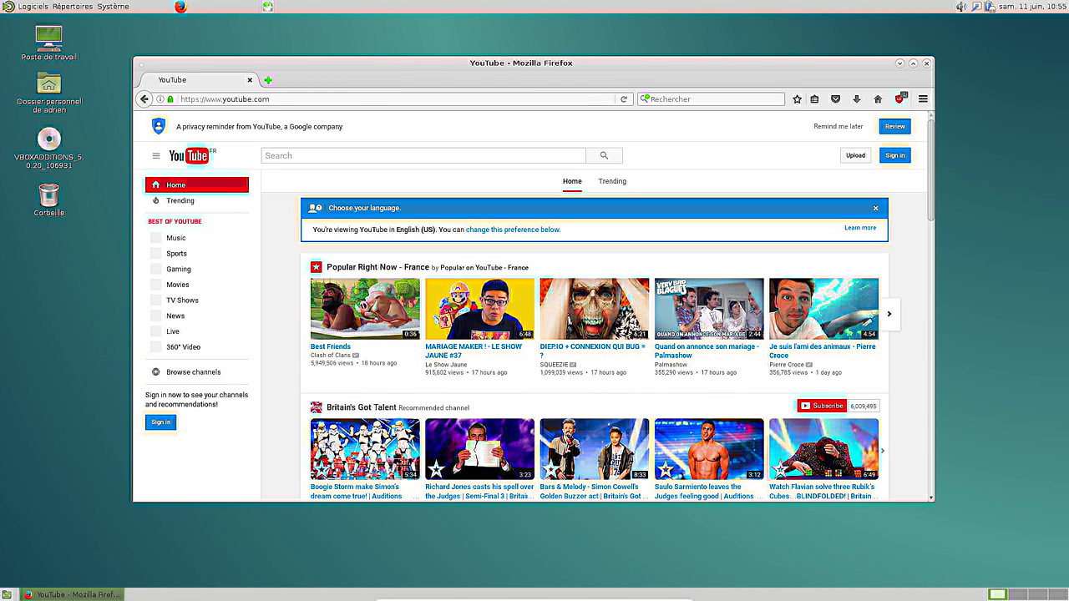
pyautogui.click(384, 486)
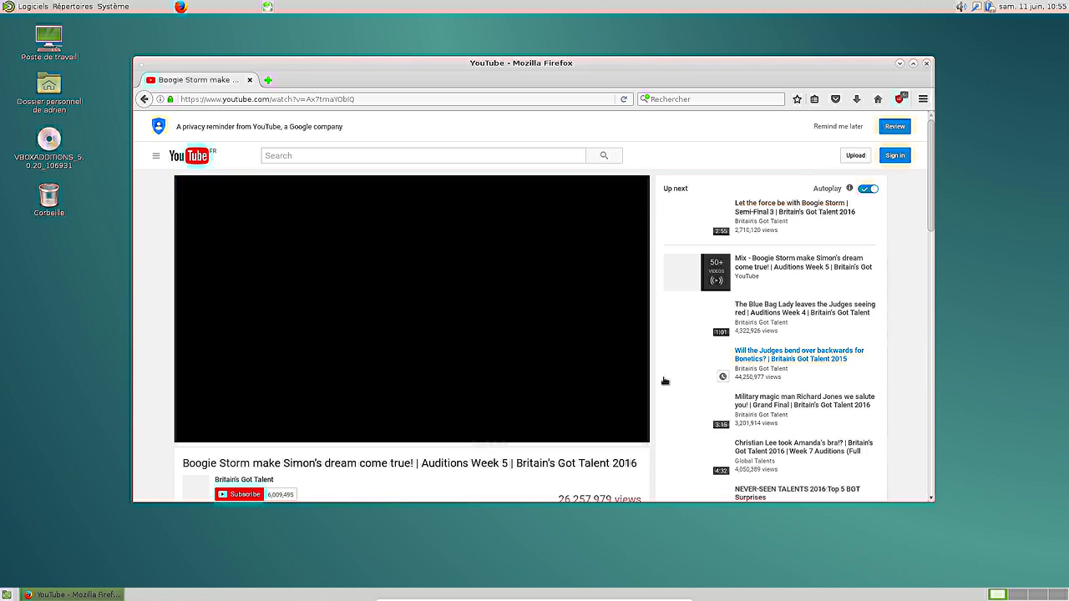
# Examine YouTube's HTML5 player support page from the playing video, then close that page and Firefox.
pyautogui.rightClick(300, 299)
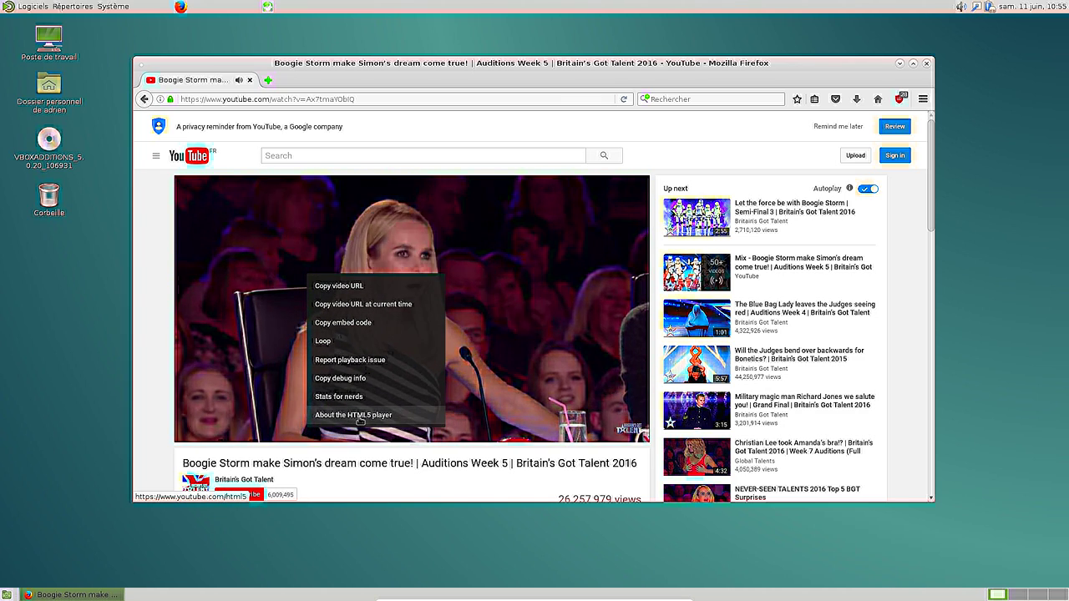
pyautogui.click(359, 415)
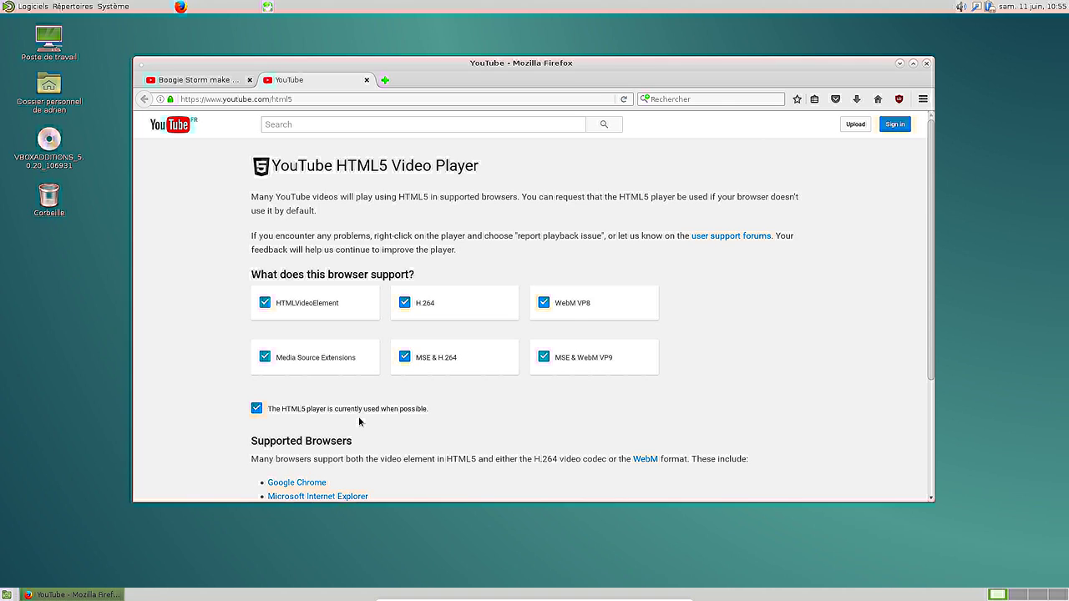
pyautogui.scroll(-4, 396, 222)
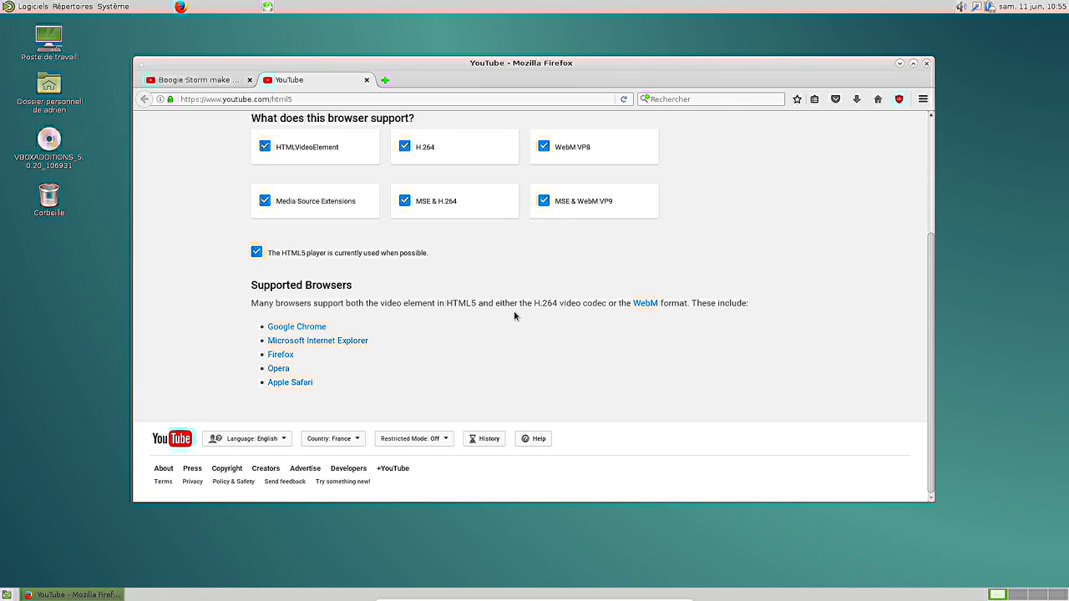
pyautogui.scroll(3, 515, 315)
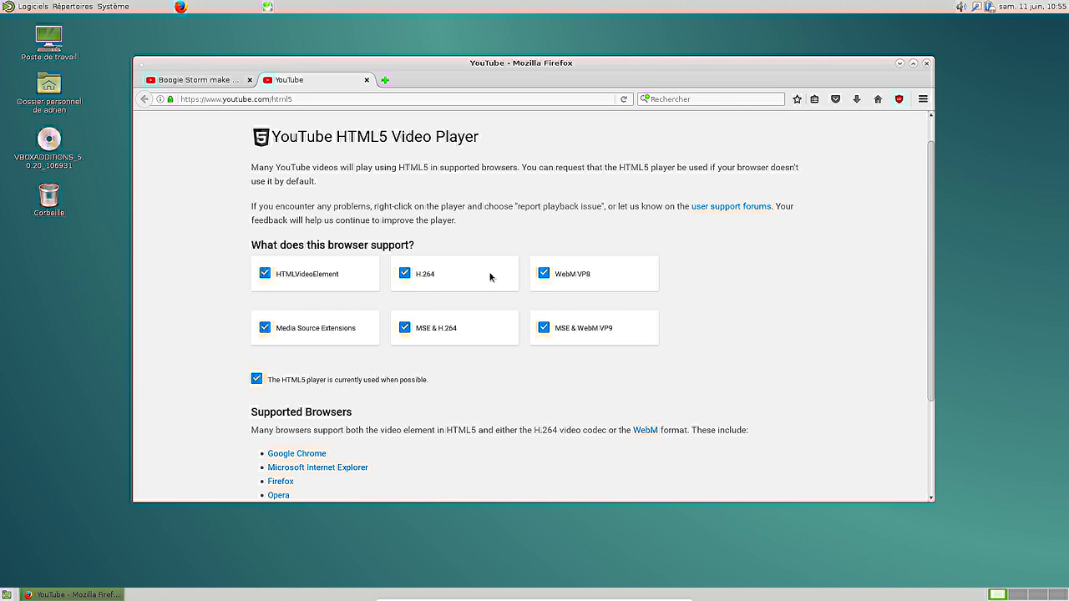
pyautogui.click(367, 80)
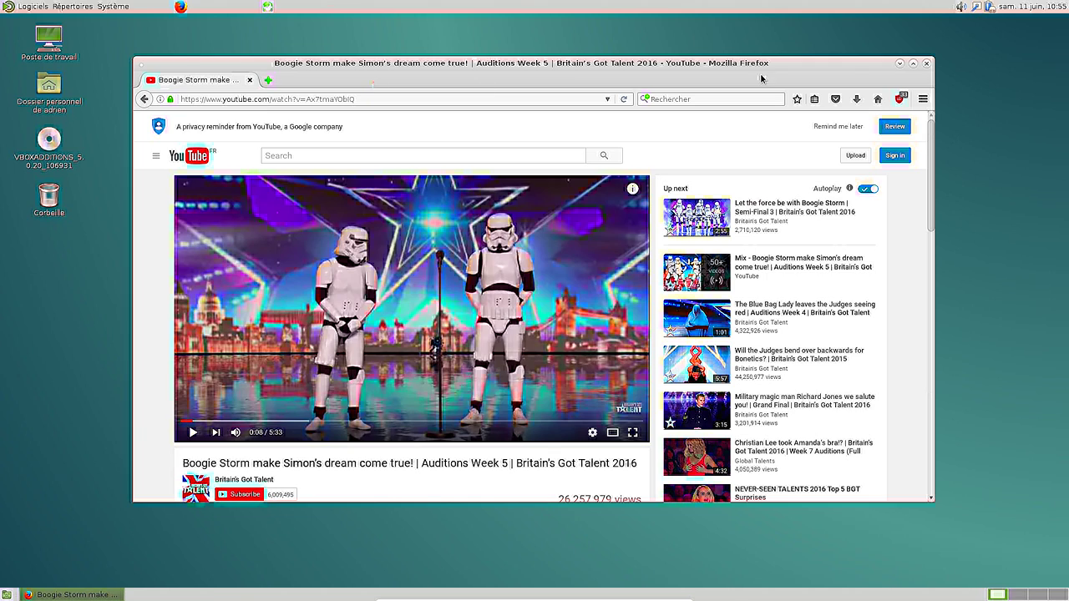
pyautogui.click(927, 63)
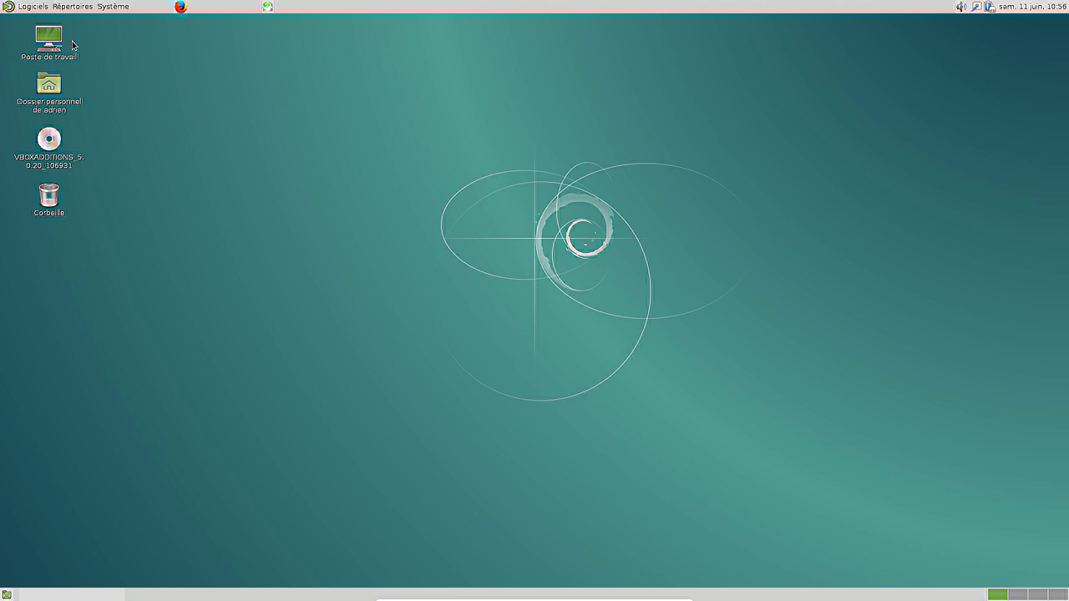
# Check the system's memory use in the System Monitor's resources view, then close the monitor.
pyautogui.click(34, 6)
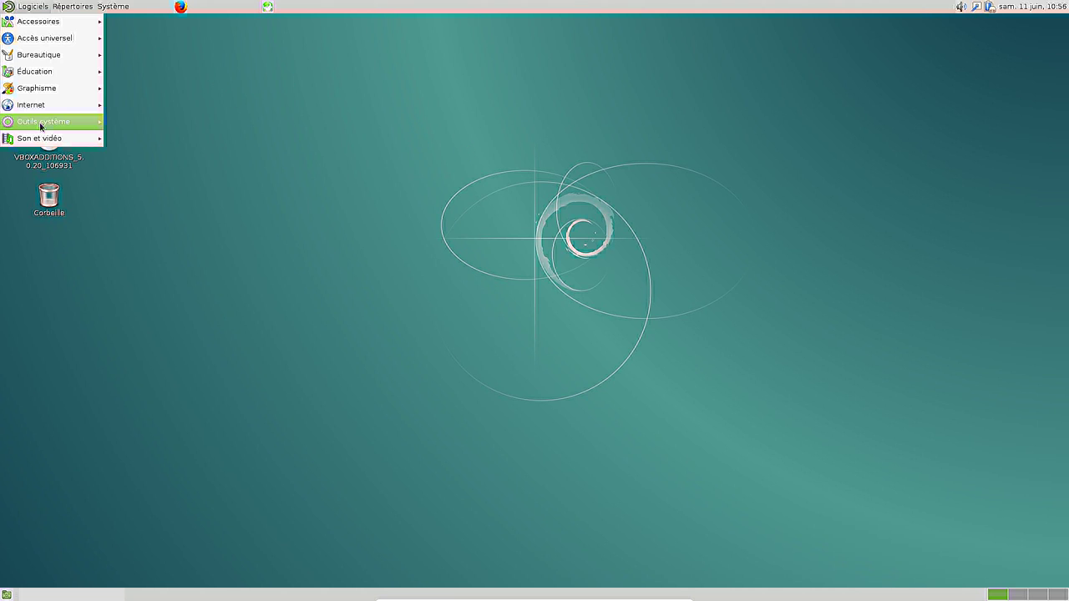
pyautogui.moveTo(42, 121)
pyautogui.click(201, 154)
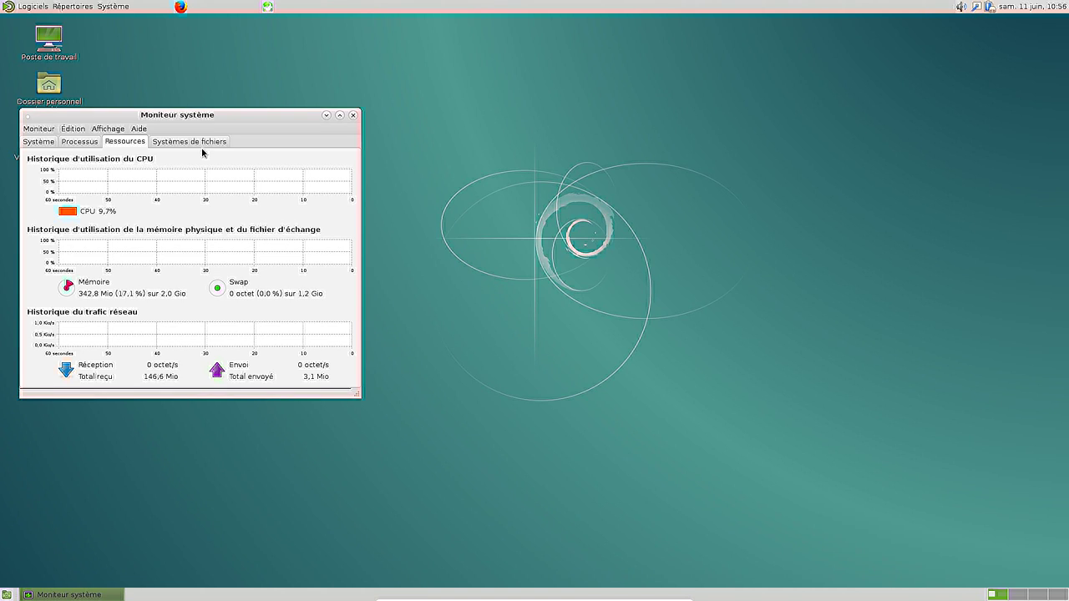
pyautogui.moveTo(209, 123); pyautogui.dragTo(600, 120)
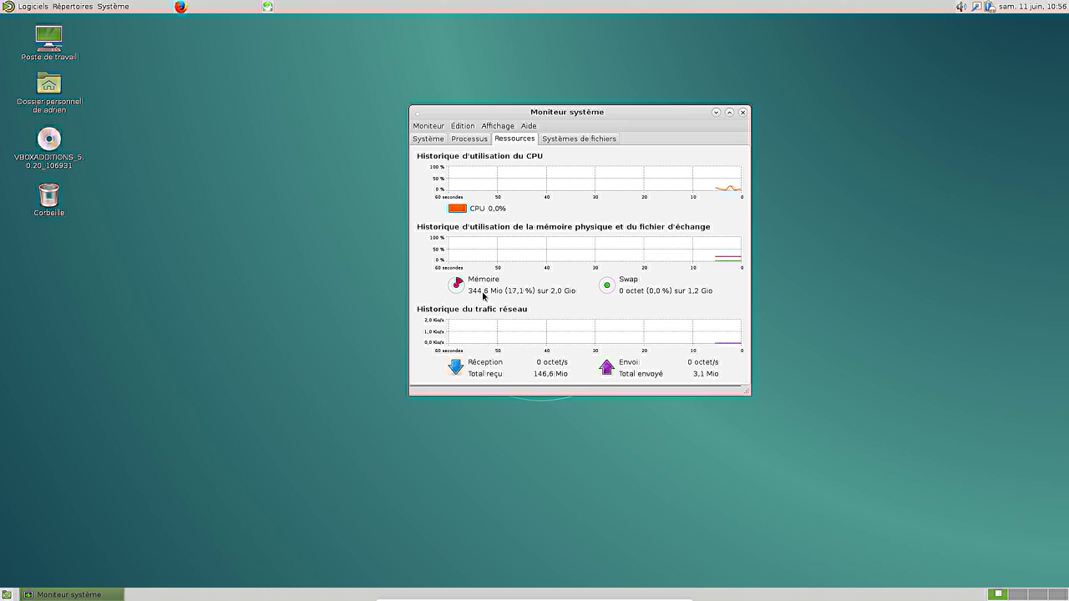
pyautogui.click(743, 114)
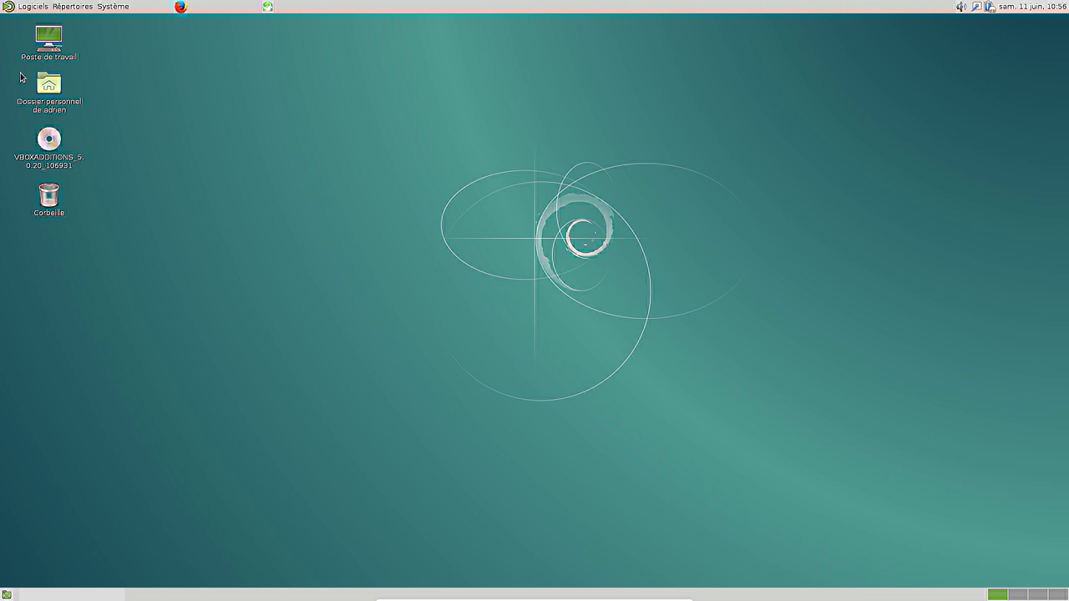
pyautogui.click(32, 7)
pyautogui.moveTo(35, 39)
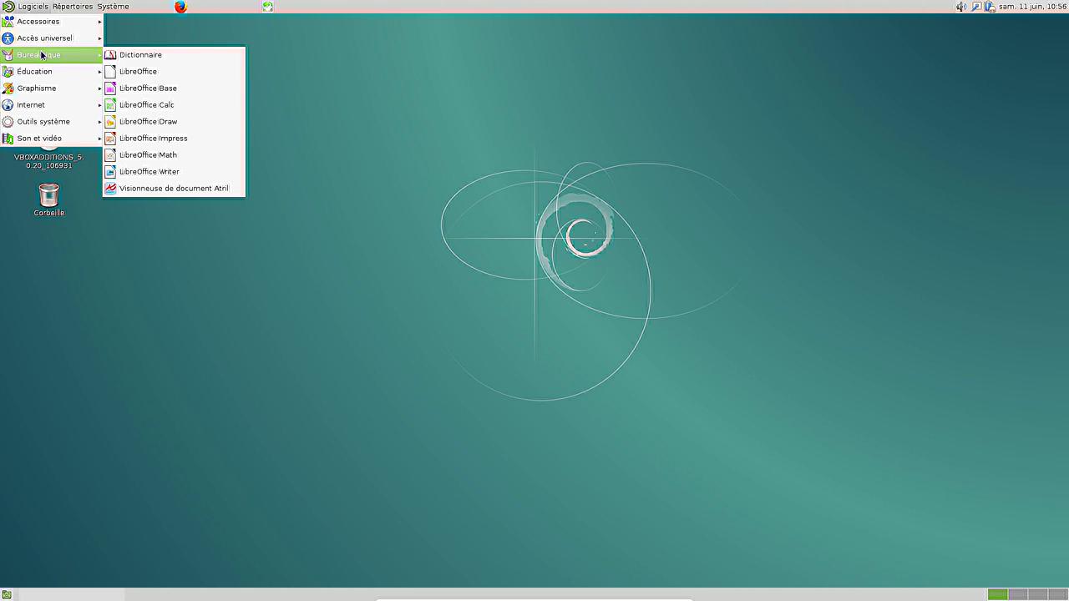
pyautogui.moveTo(50, 109)
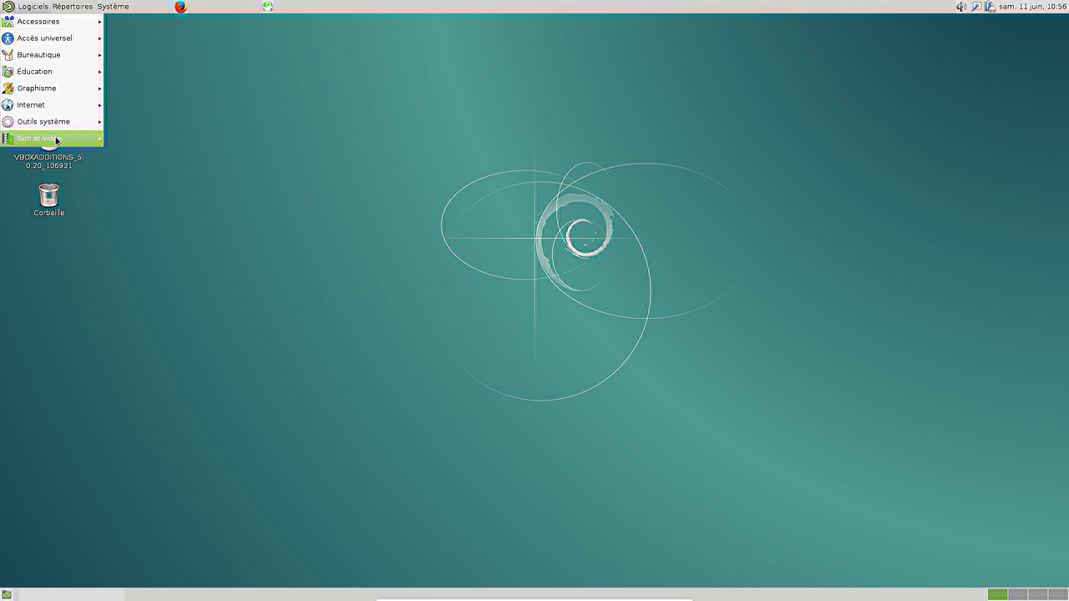
pyautogui.moveTo(47, 138)
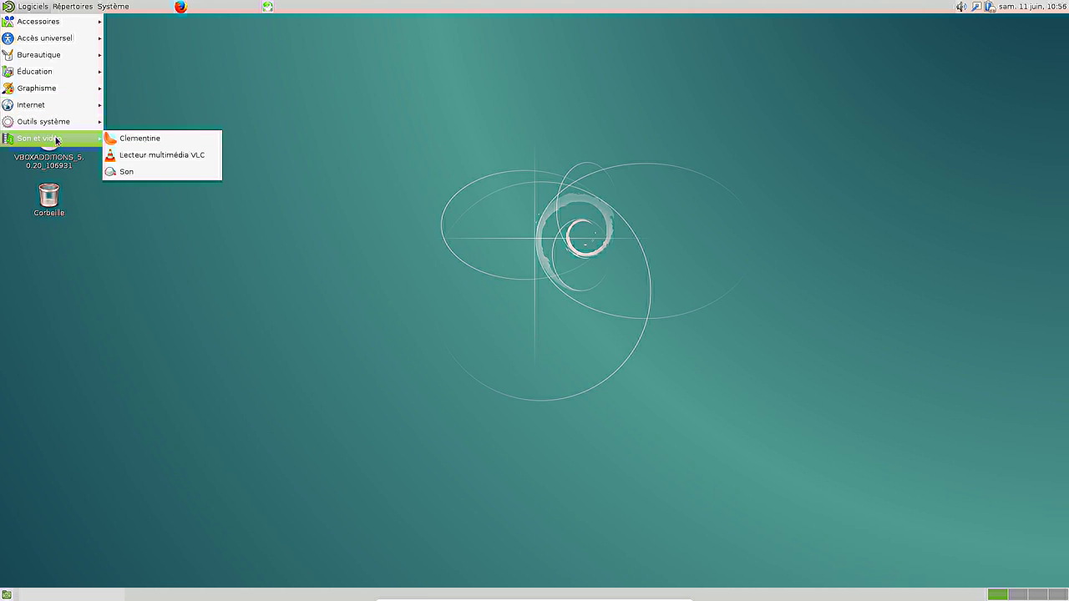
pyautogui.click(488, 110)
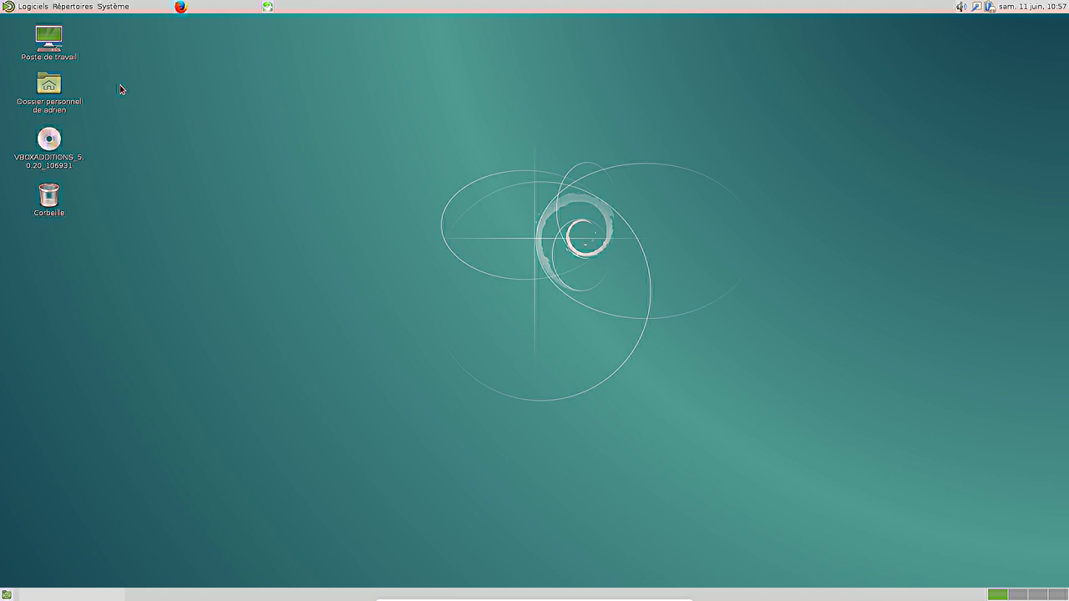
# Open the appearance preferences from the MATE Control Centre and apply the TraditionalOk theme.
pyautogui.click(125, 10)
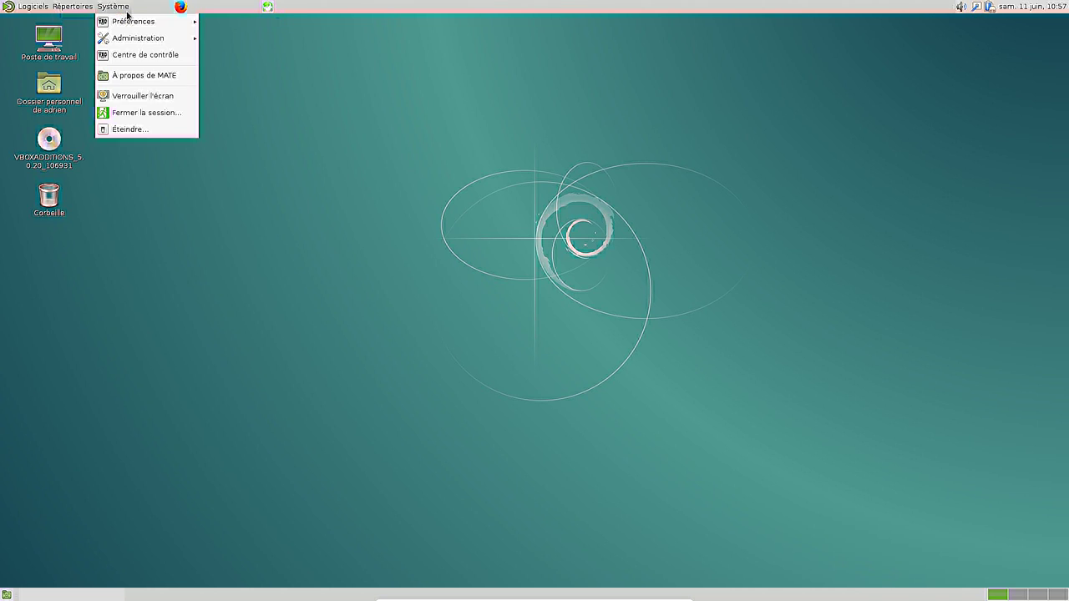
pyautogui.moveTo(152, 27)
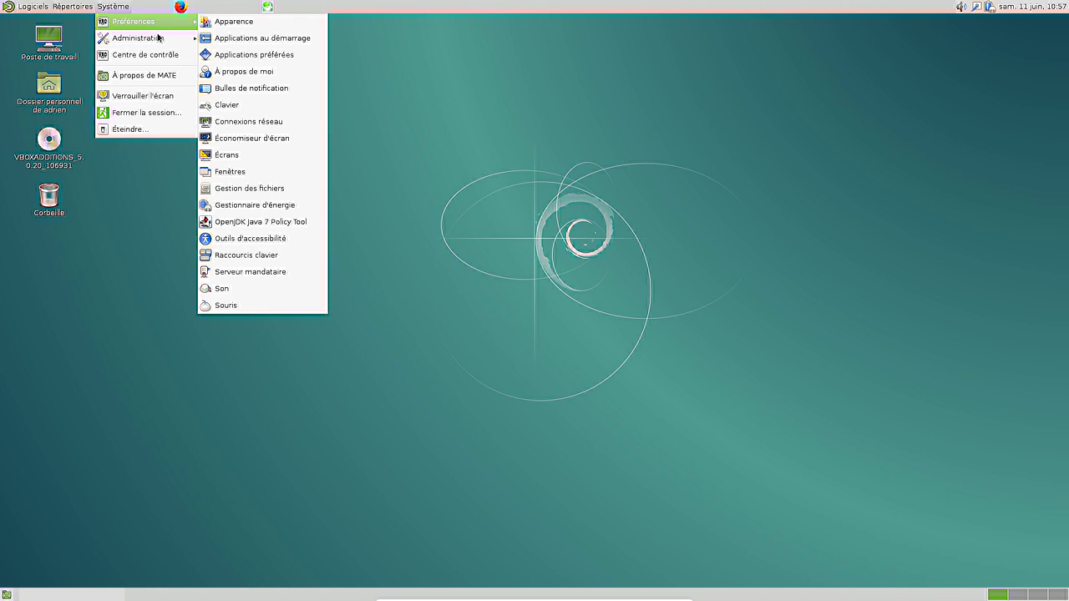
pyautogui.click(178, 54)
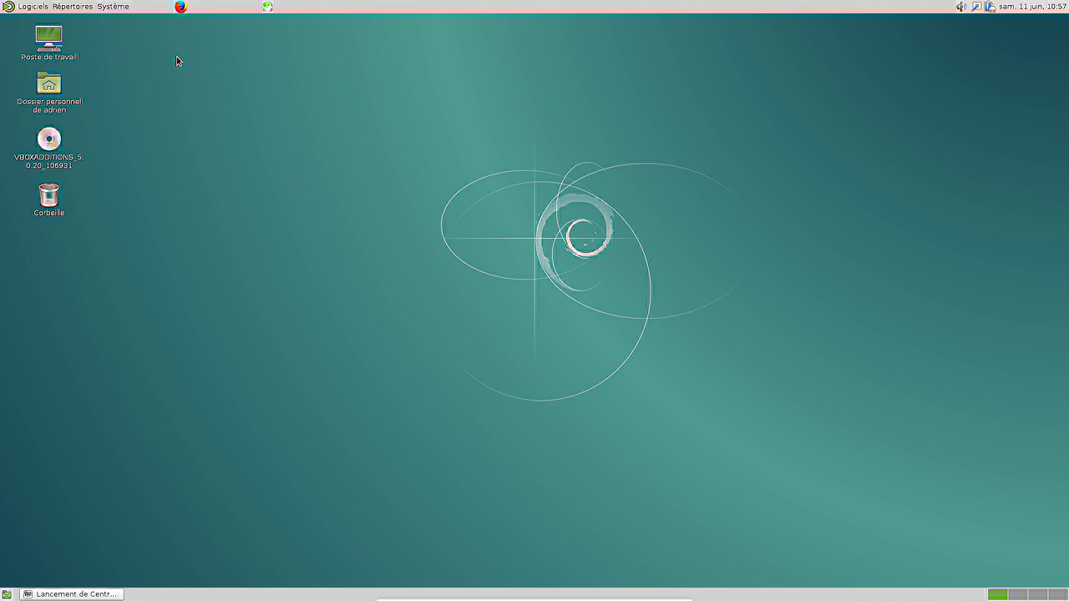
pyautogui.click(489, 206)
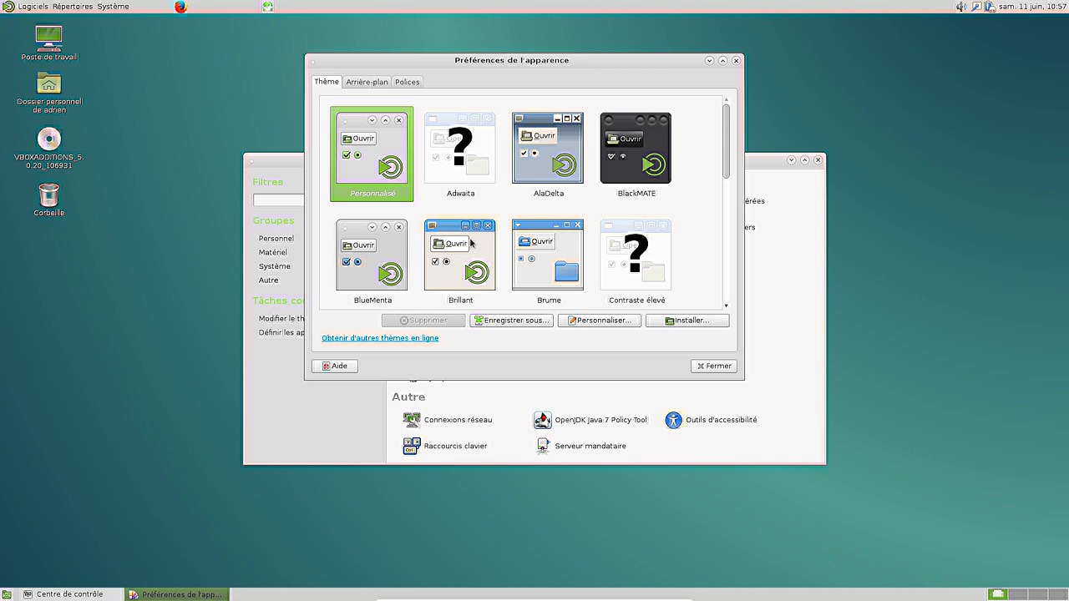
pyautogui.scroll(-5, 467, 242)
pyautogui.scroll(5, 618, 200)
pyautogui.scroll(-5, 647, 167)
pyautogui.click(639, 226)
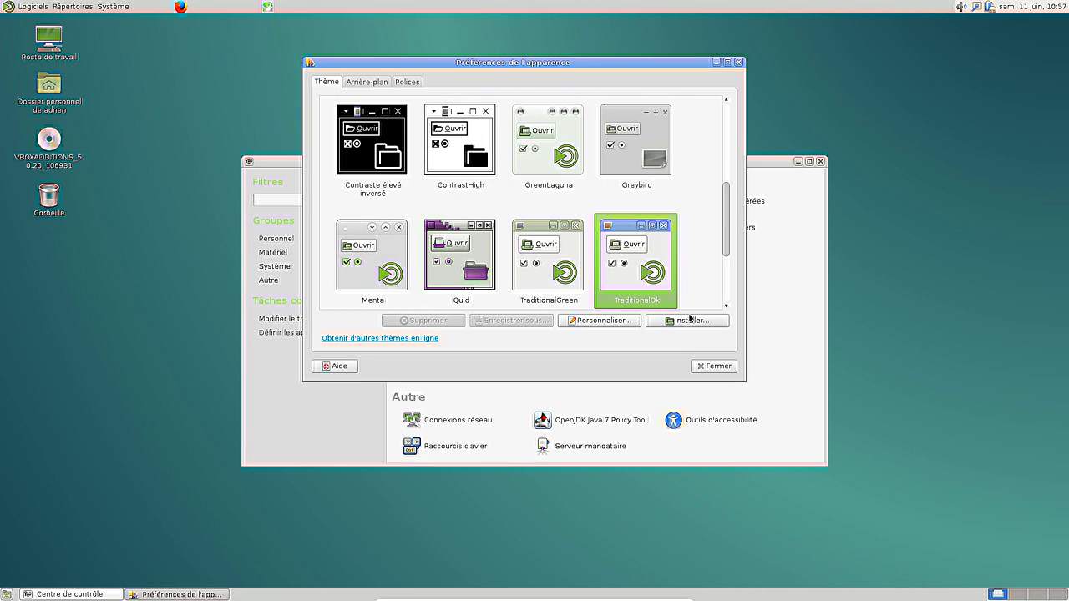
# Look through the remaining themes, then close the appearance preferences and the Control Centre.
pyautogui.scroll(-1, 685, 268)
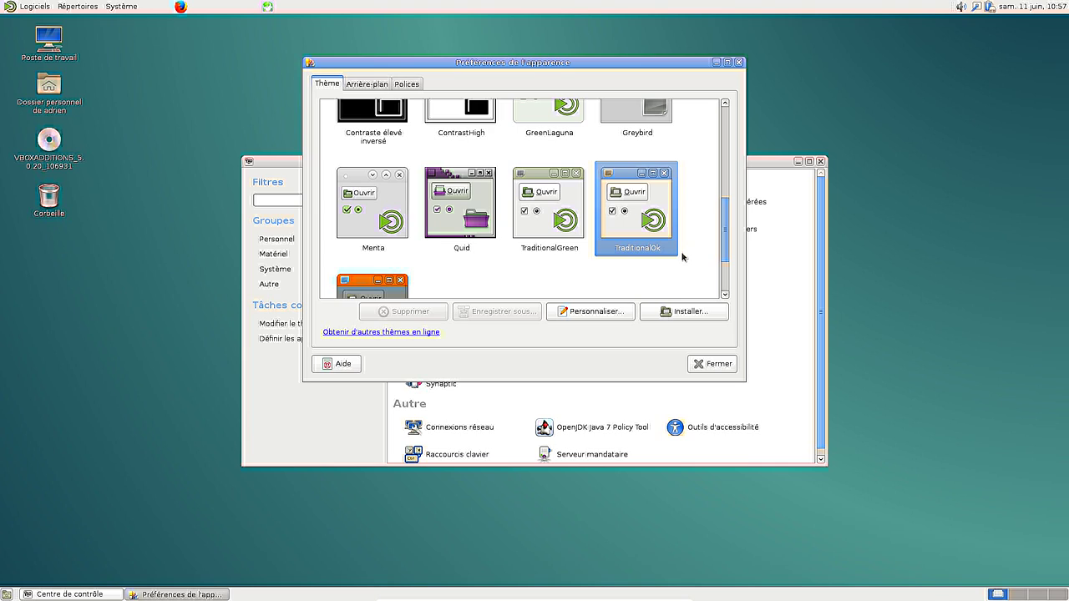
pyautogui.scroll(-2, 682, 256)
pyautogui.scroll(6, 681, 253)
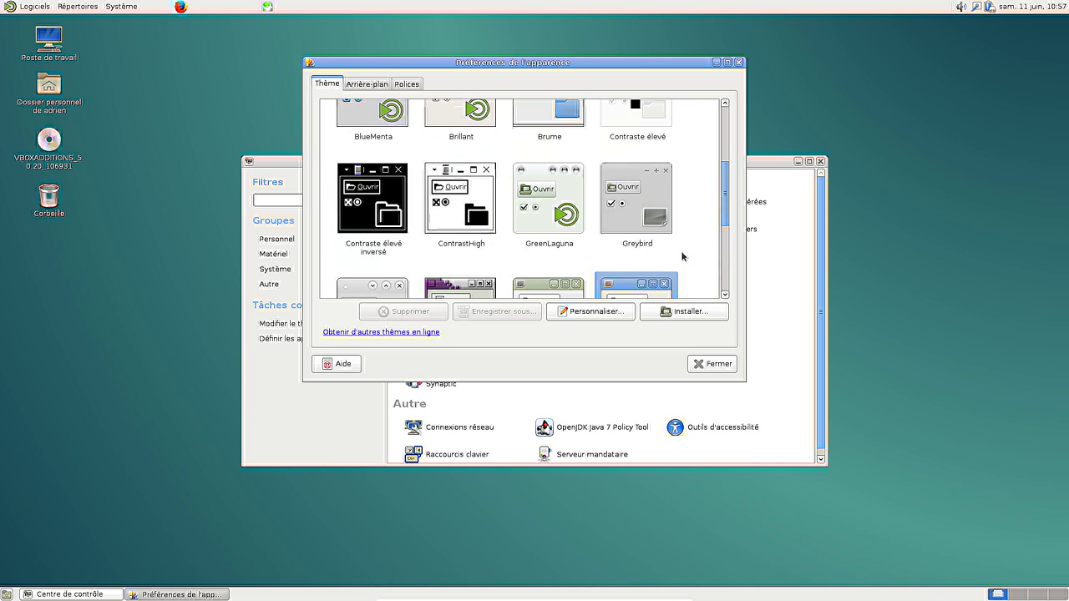
pyautogui.click(703, 365)
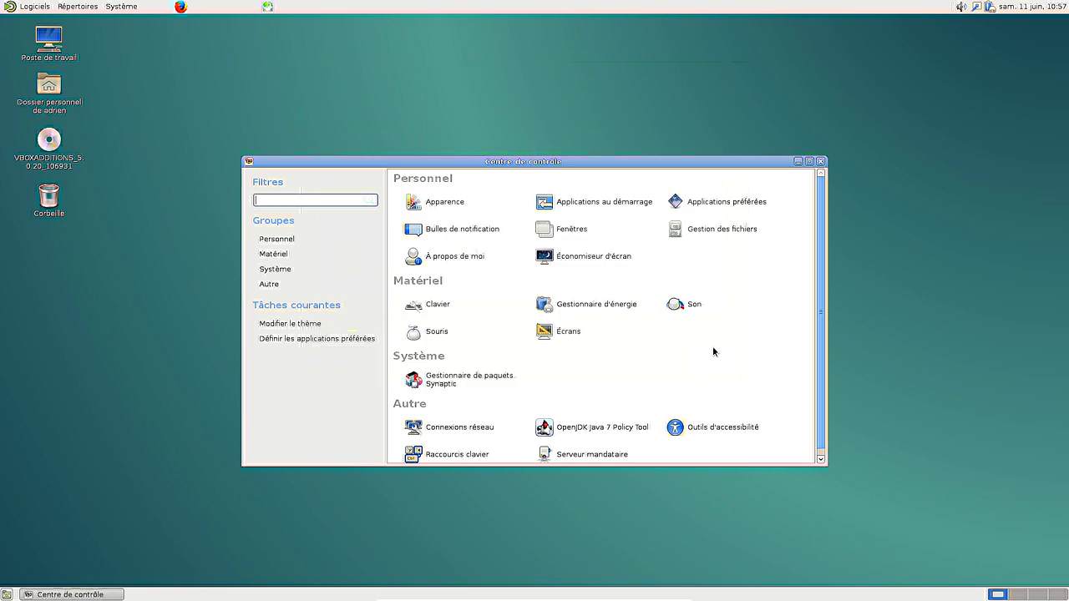
pyautogui.click(822, 161)
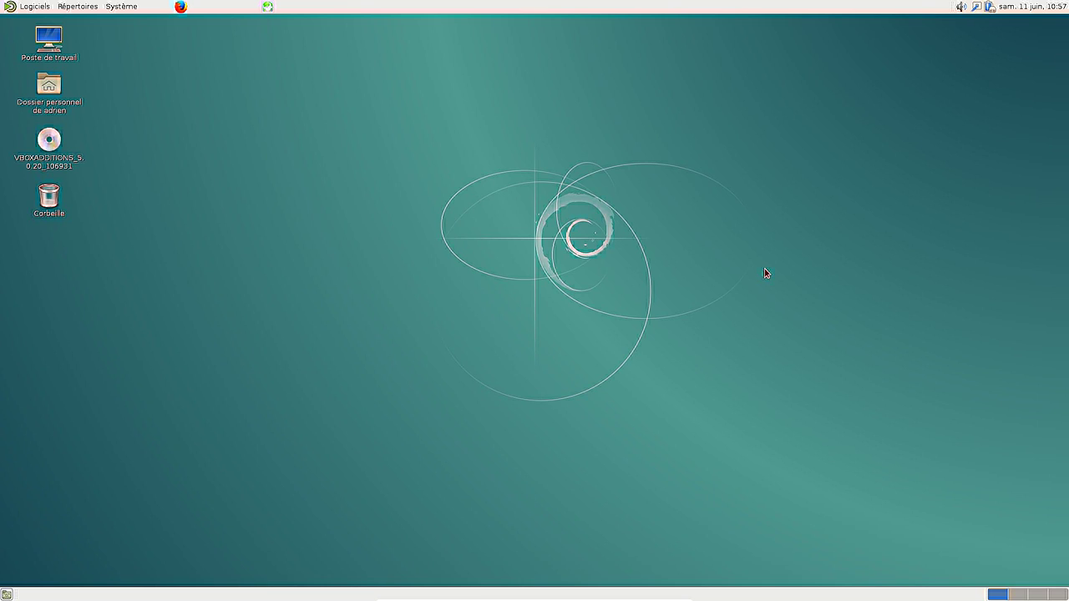
# Shut down the Debian guest system and close the VirtualBox manager on the host.
pyautogui.click(37, 6)
pyautogui.click(725, 106)
pyautogui.click(127, 10)
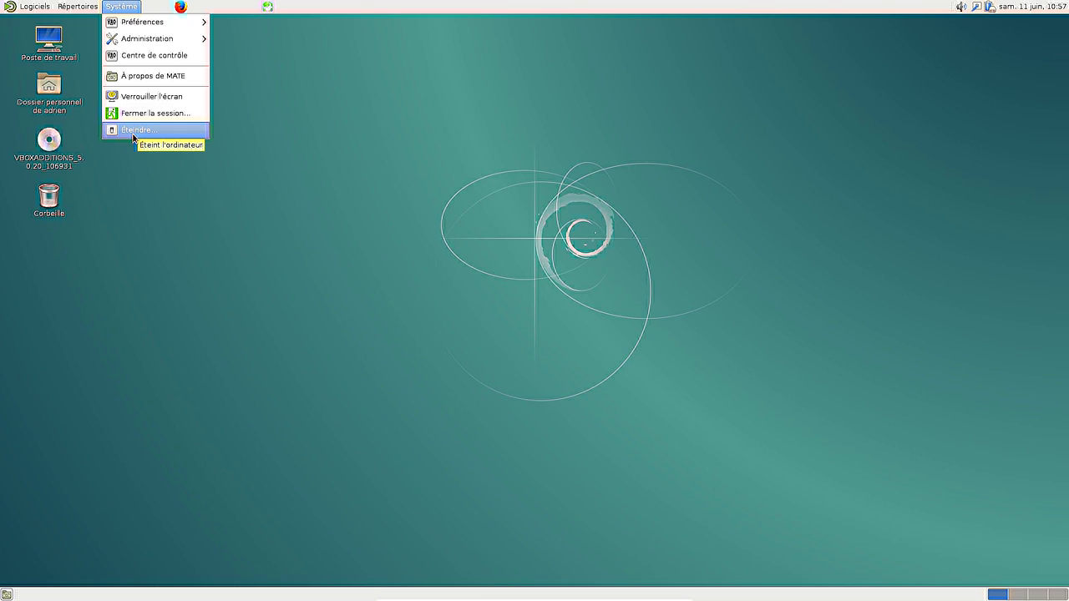
pyautogui.click(164, 133)
pyautogui.click(698, 351)
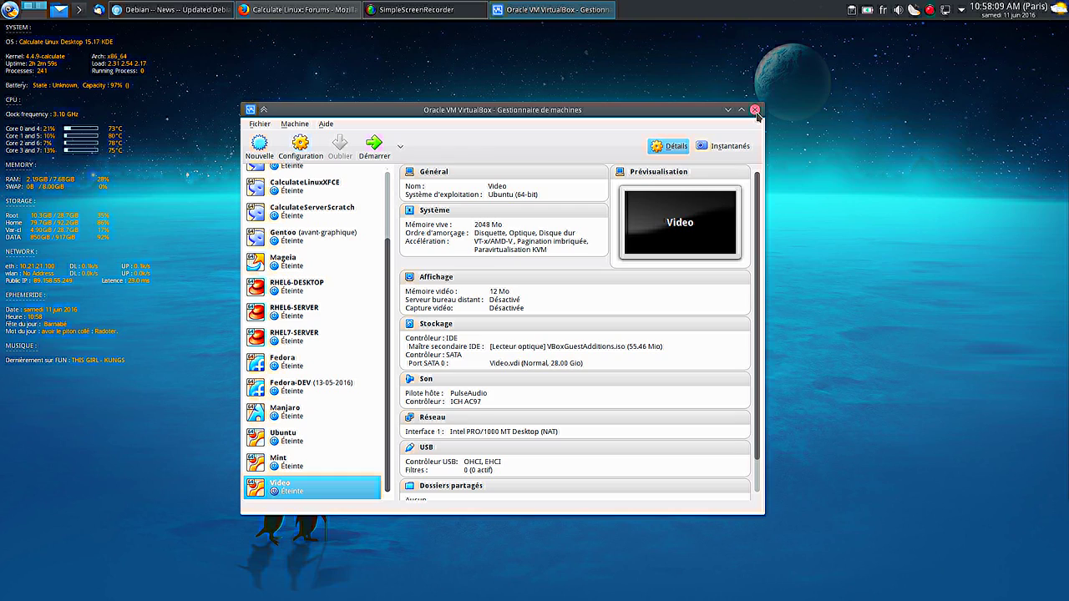
pyautogui.click(755, 110)
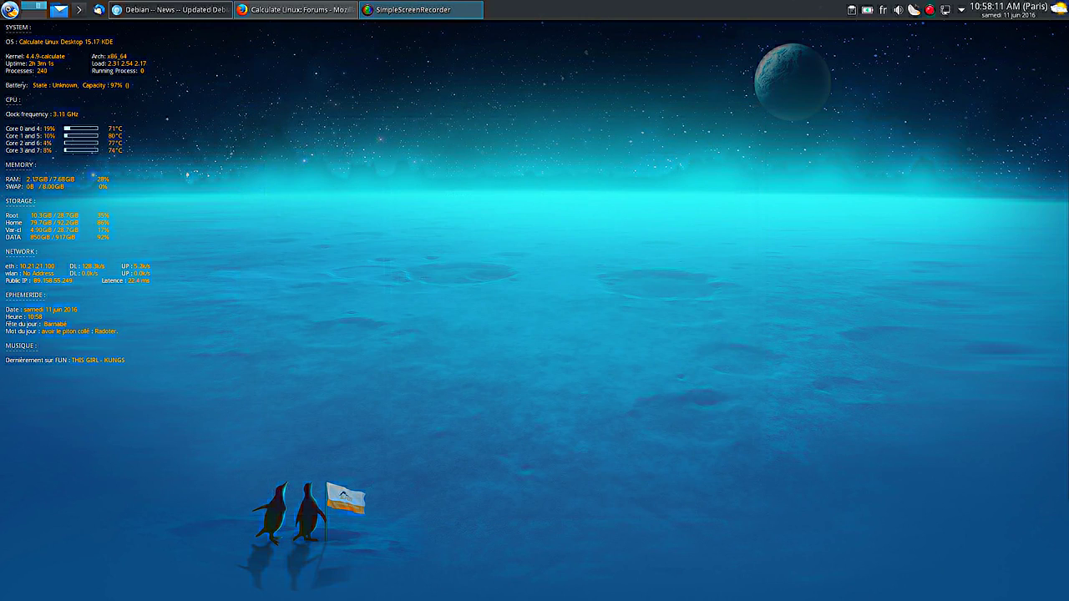